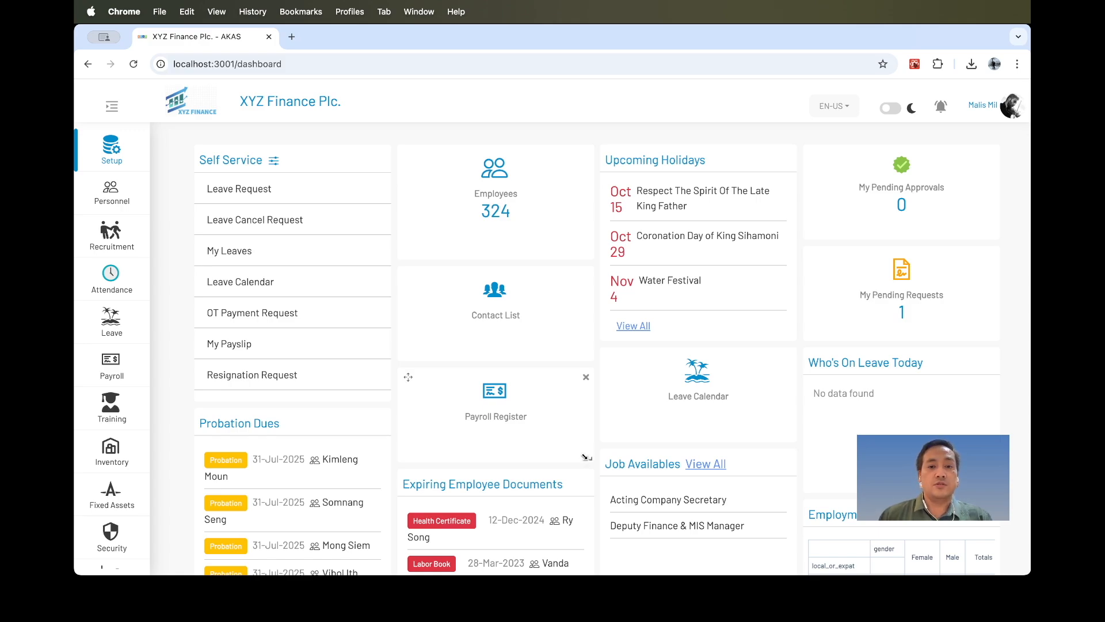
Open the Workflows setup page and start creating a new workflow.
left_click(115, 156)
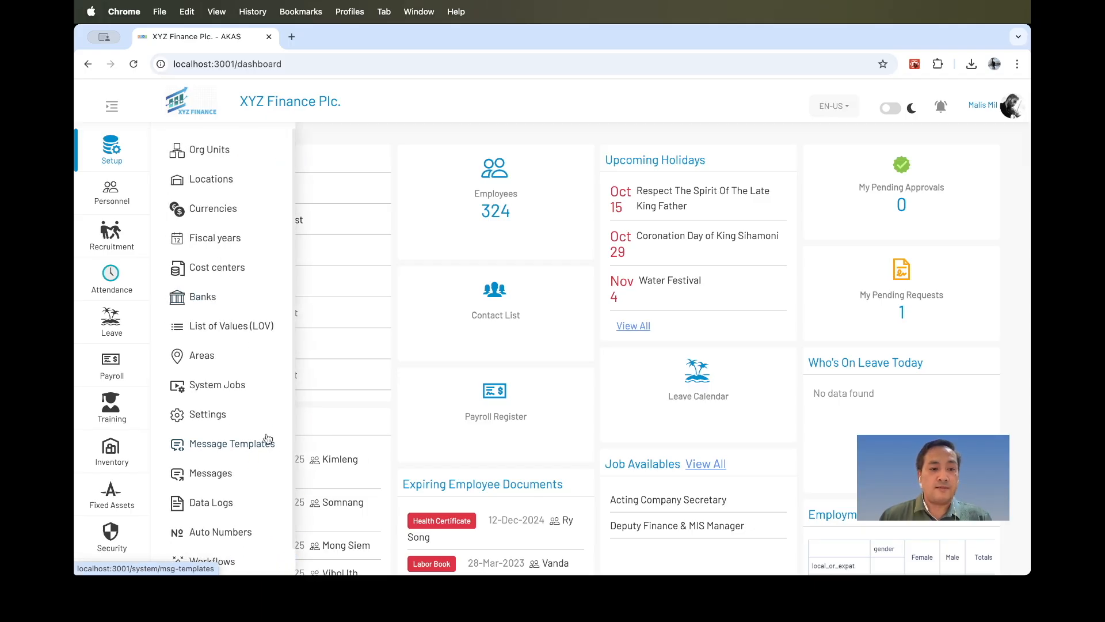
left_click(228, 561)
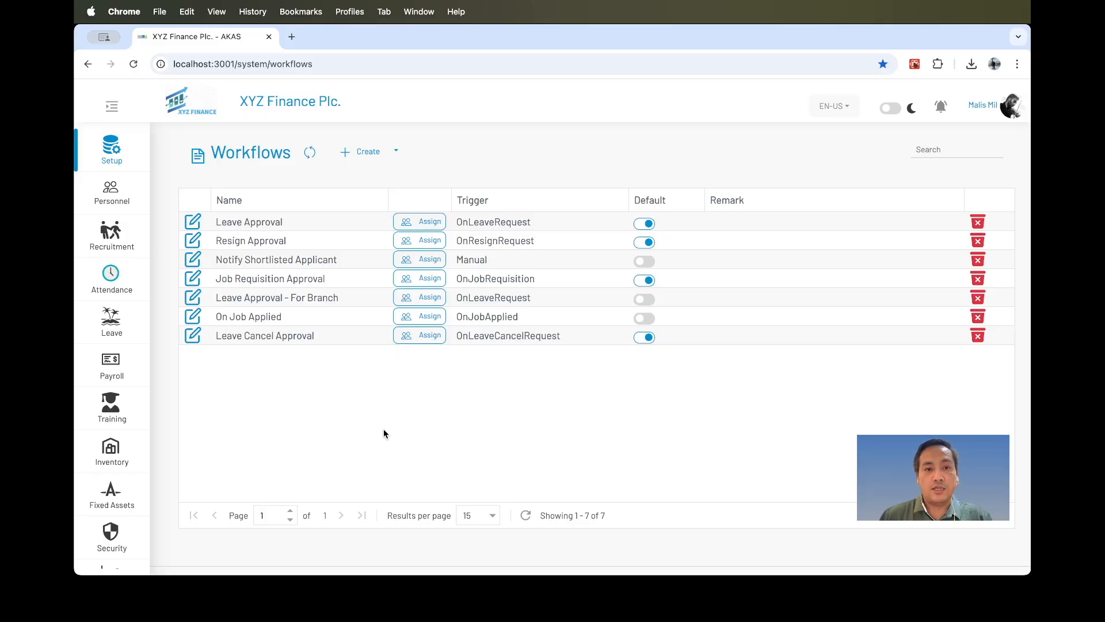
left_click(354, 160)
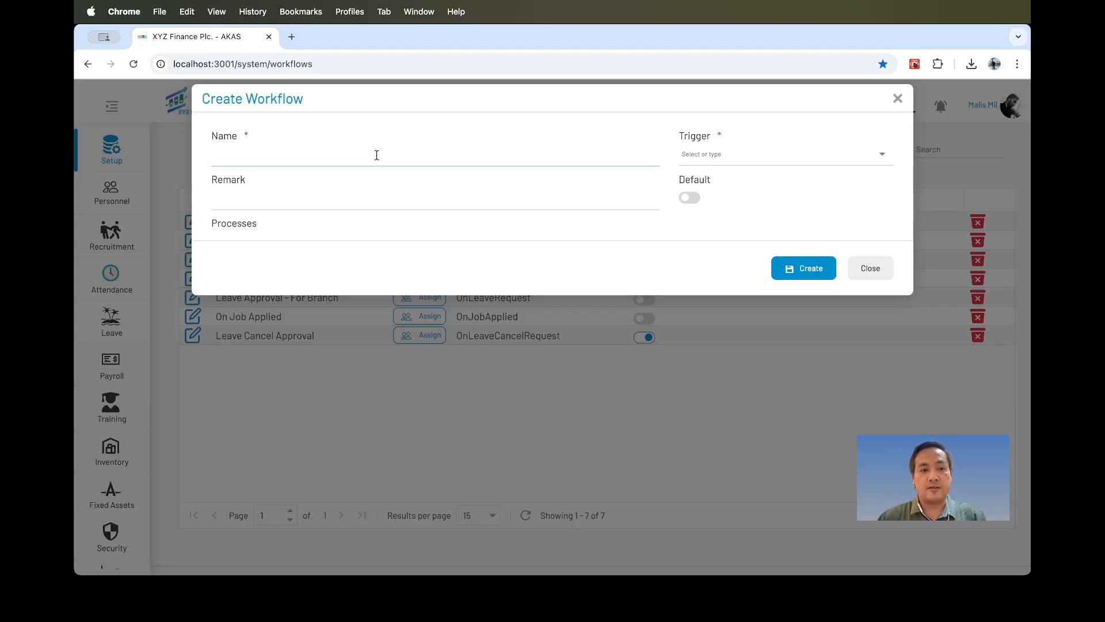
Name the workflow 'Leave Approval for IT department', set its trigger to OnLeaveRequest, and create it.
type("Leave Approval for")
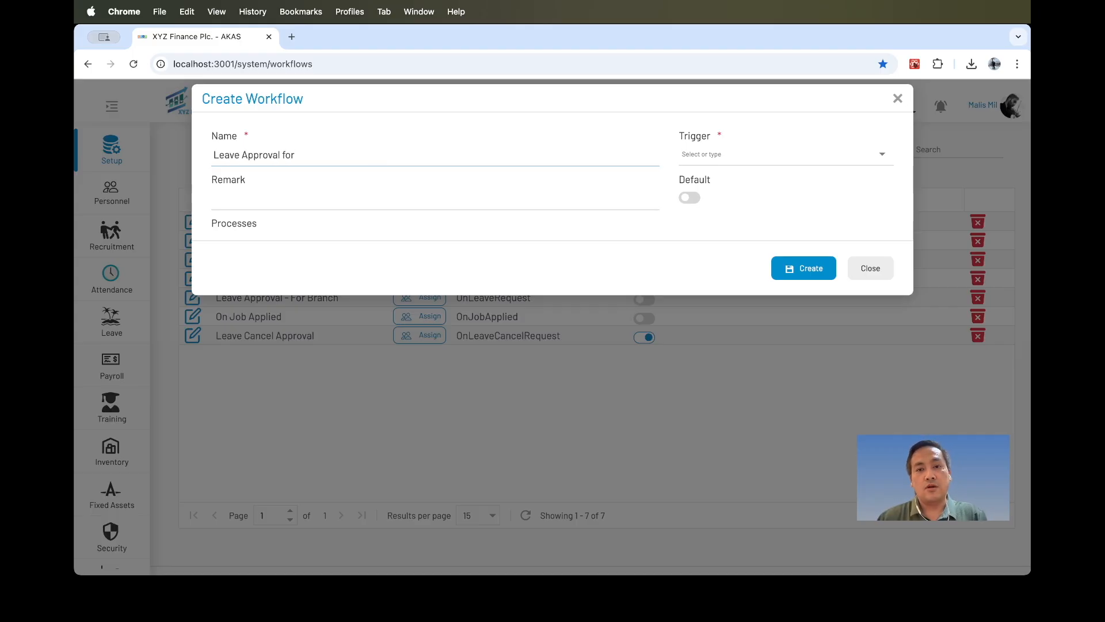
type(" IT department")
left_click(768, 159)
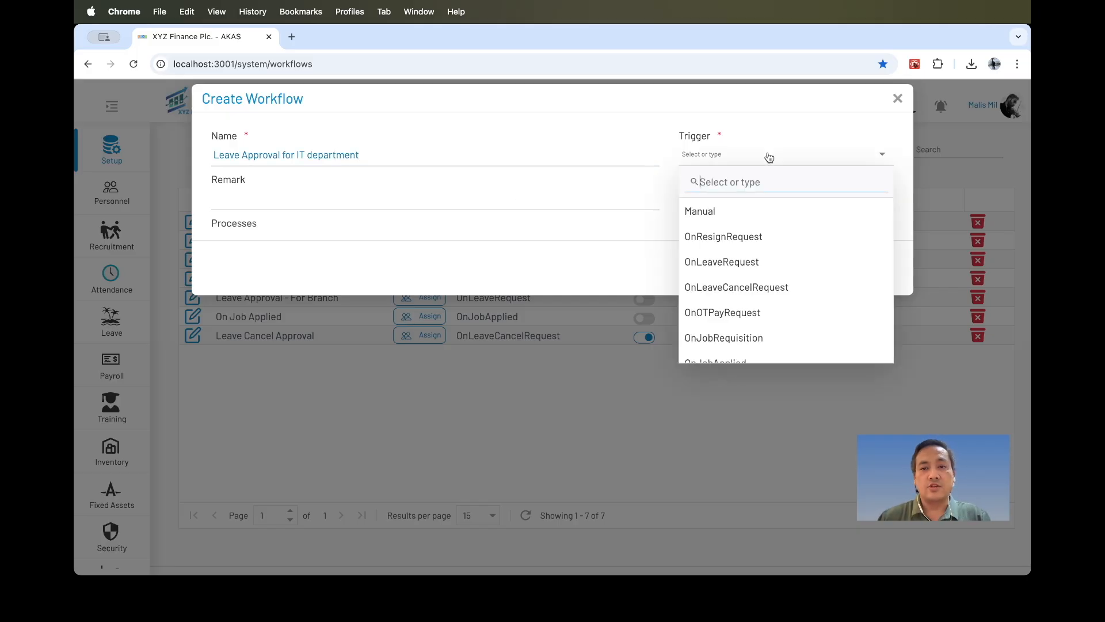
left_click(725, 268)
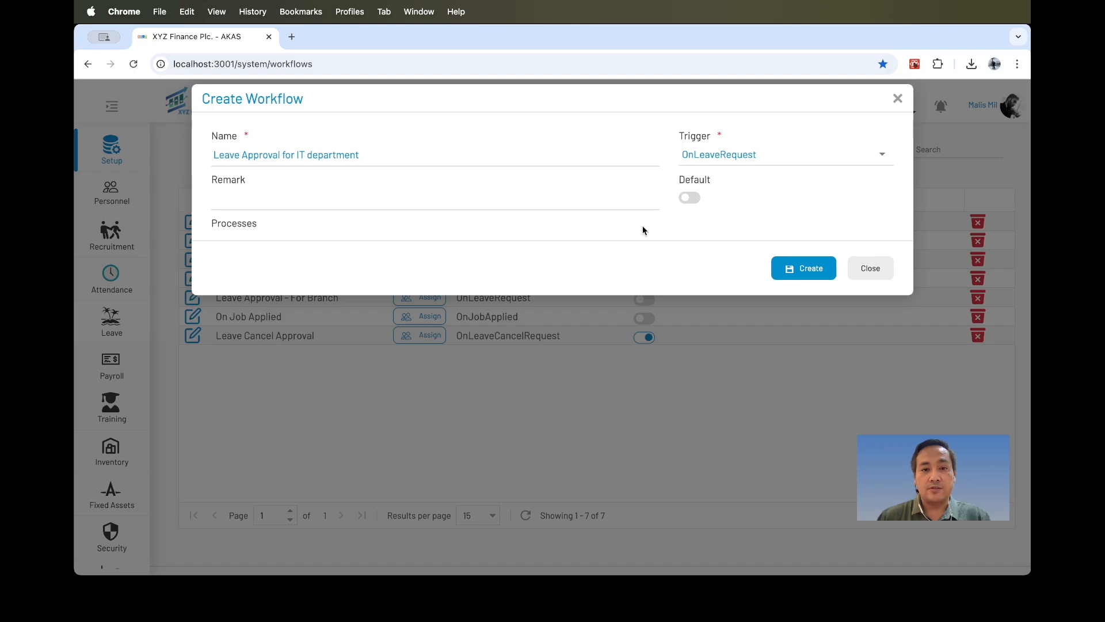
left_click(826, 275)
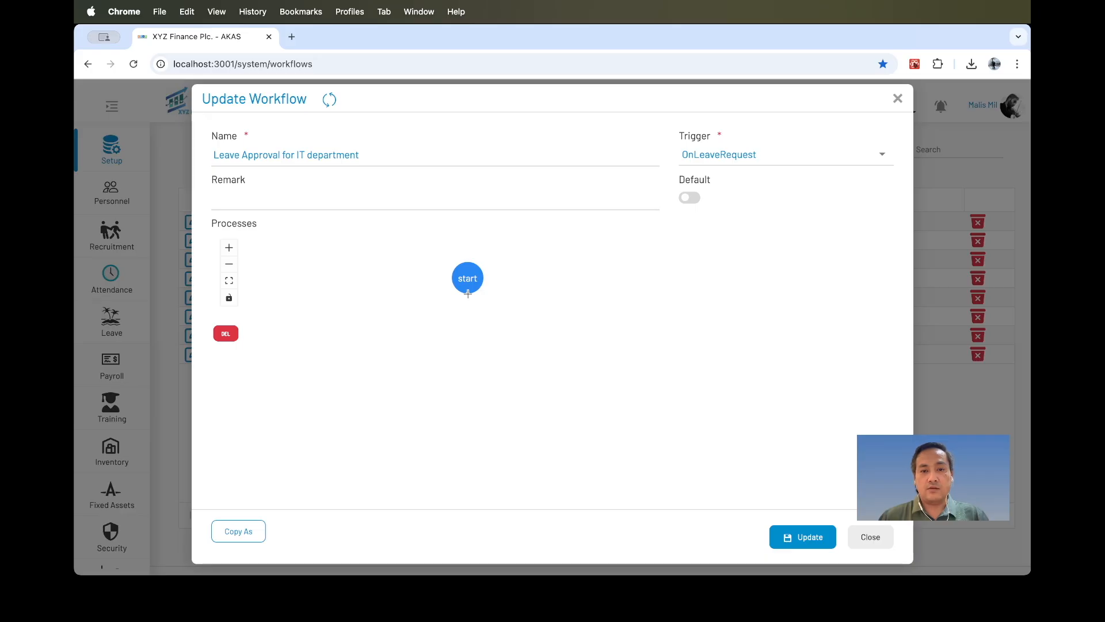
Add a process node after the start node and set its action to UpdateRecord.
left_click_drag(468, 294, 469, 343)
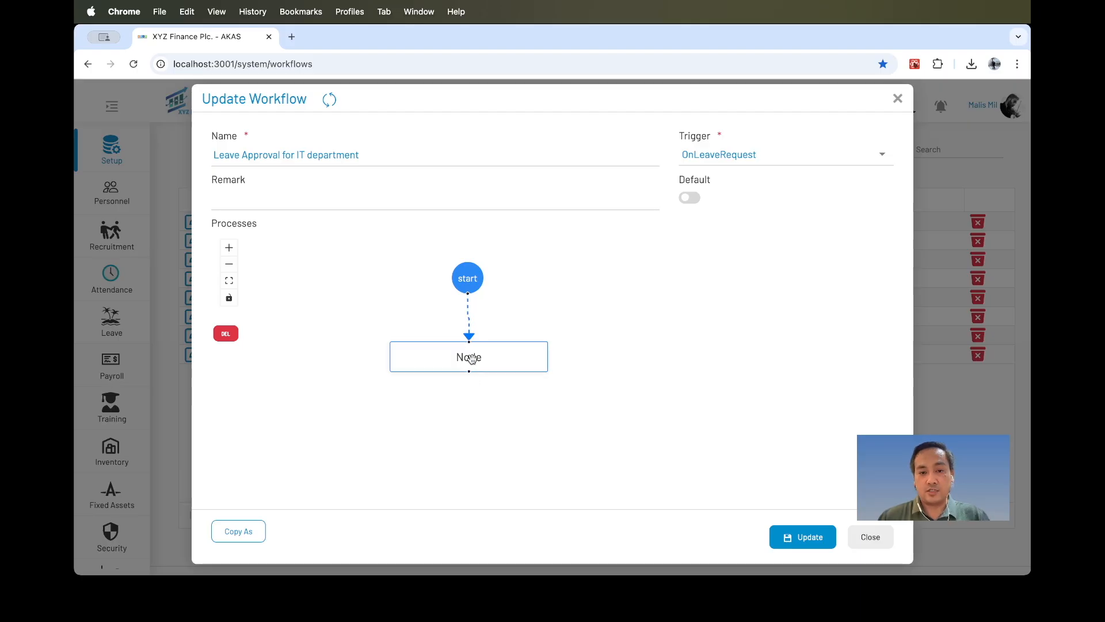
left_click(494, 358)
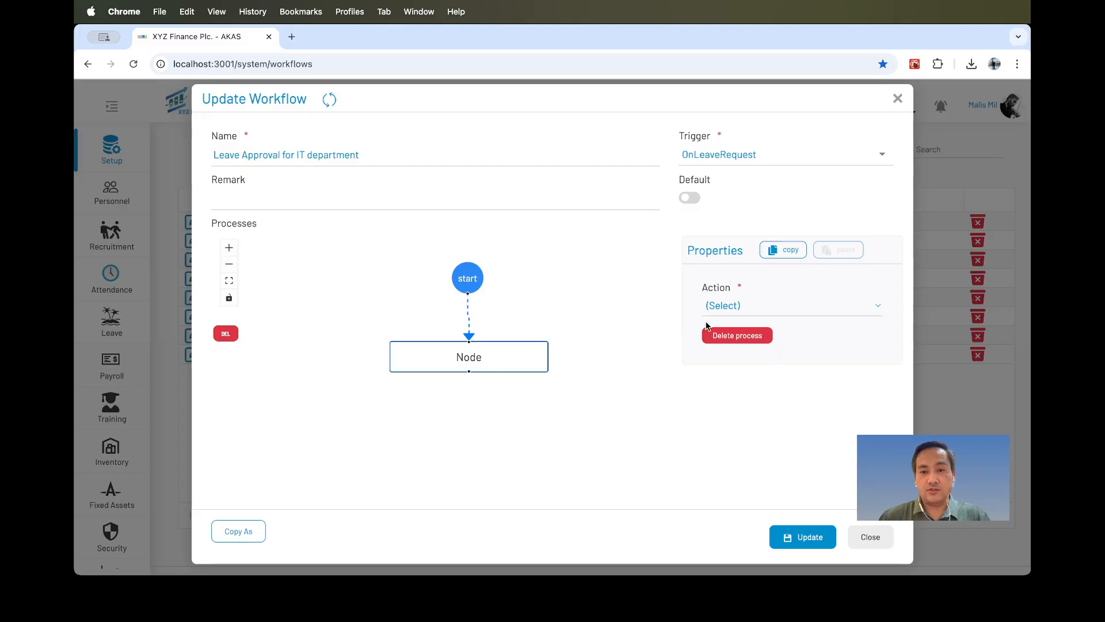
left_click(752, 306)
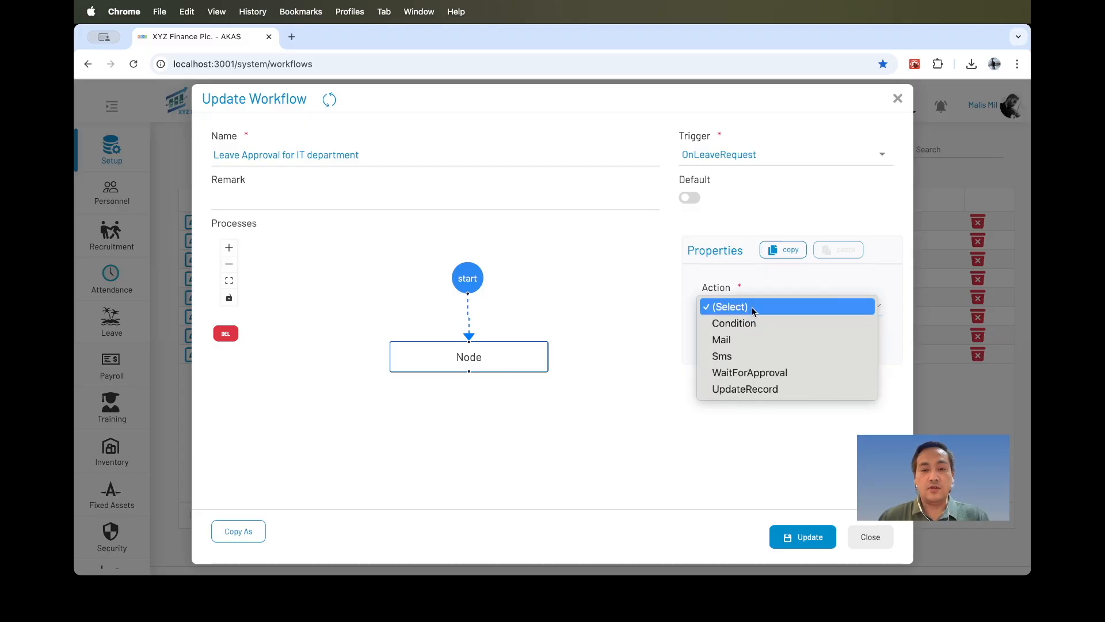
left_click(644, 320)
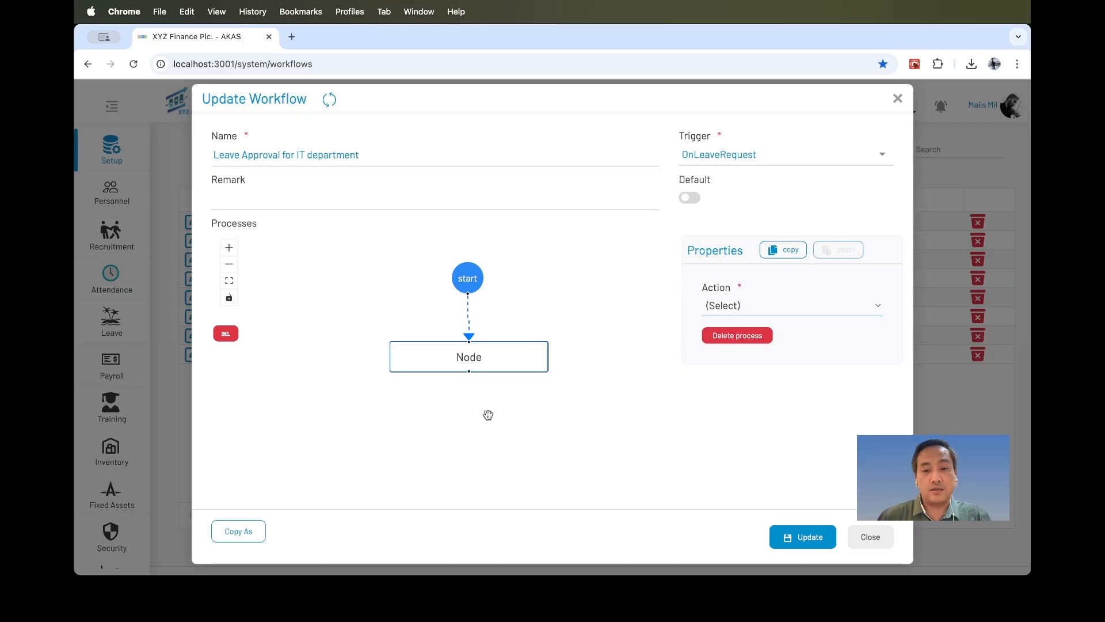
left_click_drag(504, 358, 502, 356)
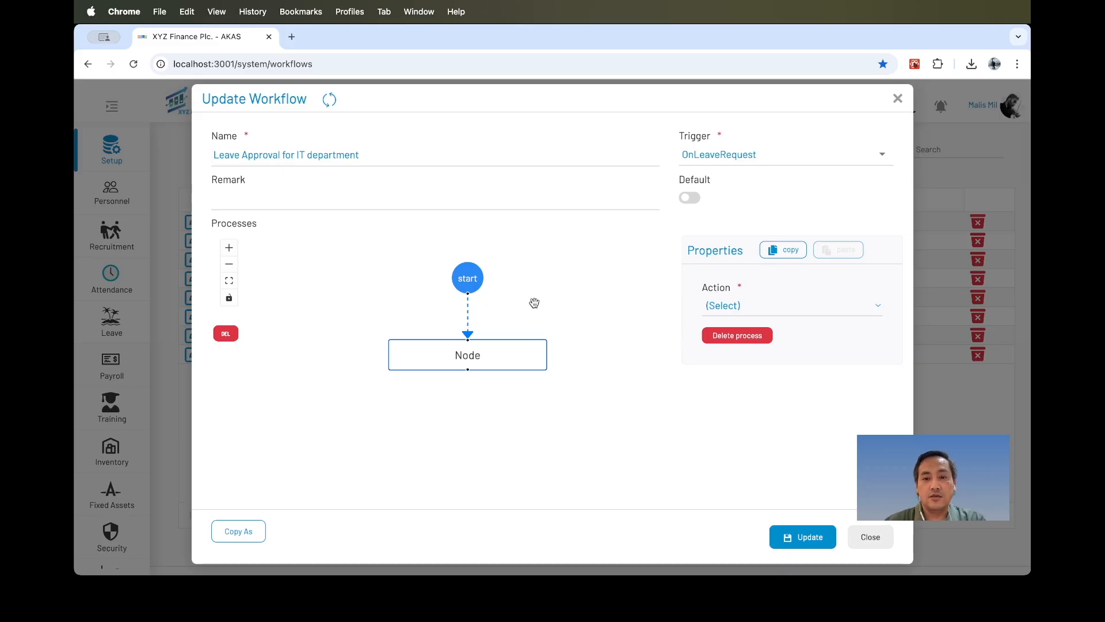
left_click(742, 306)
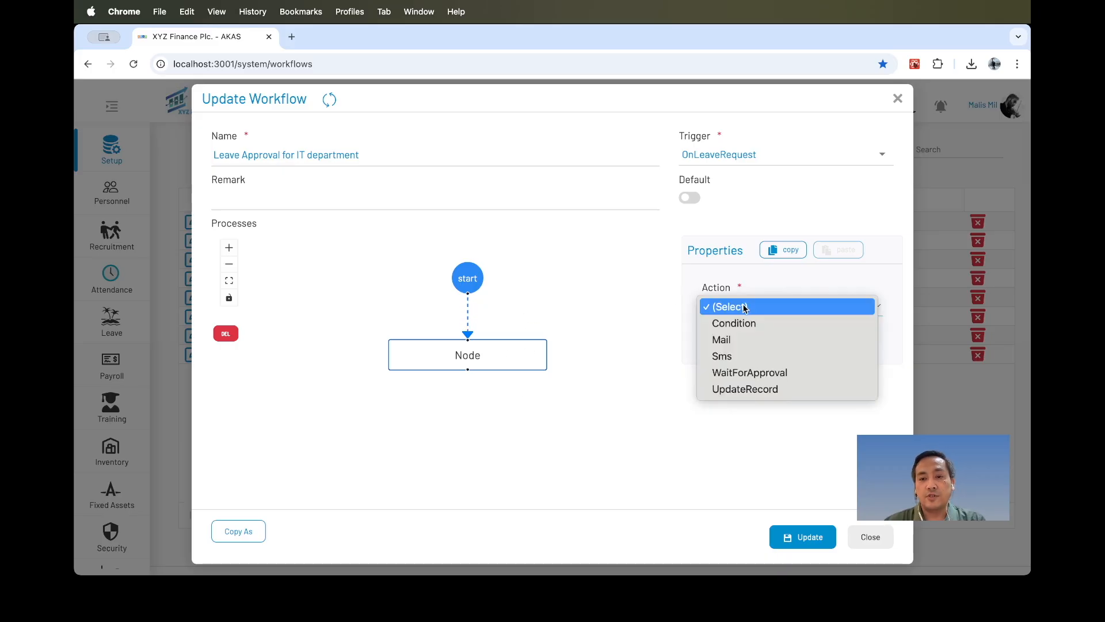
left_click(729, 390)
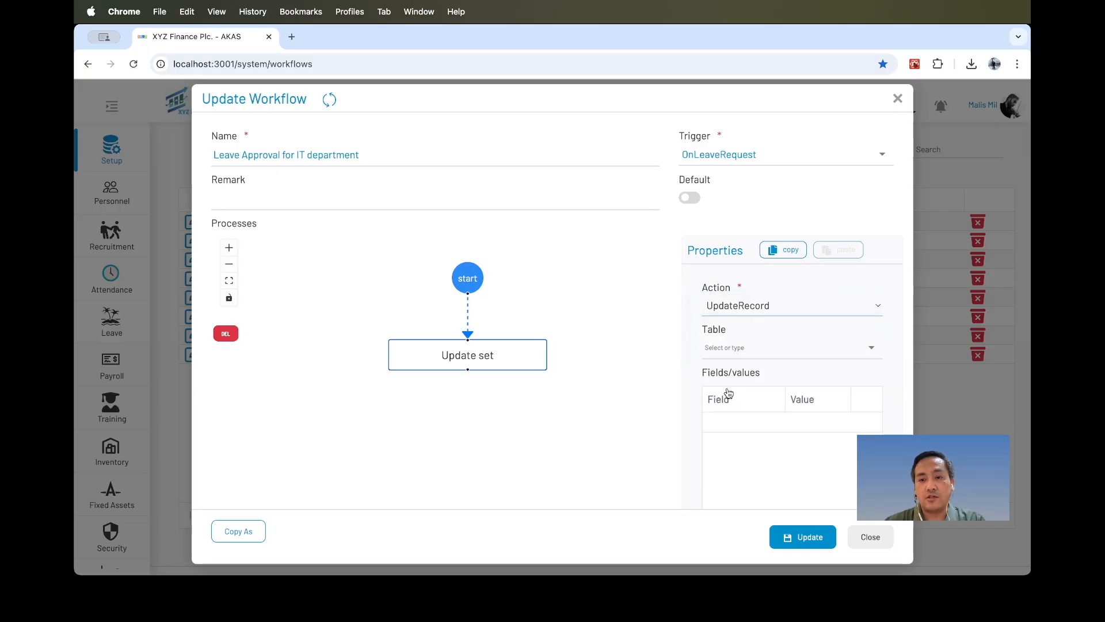
Set the update node's table to Leave and add a StatusText field row.
left_click(728, 354)
left_click(732, 405)
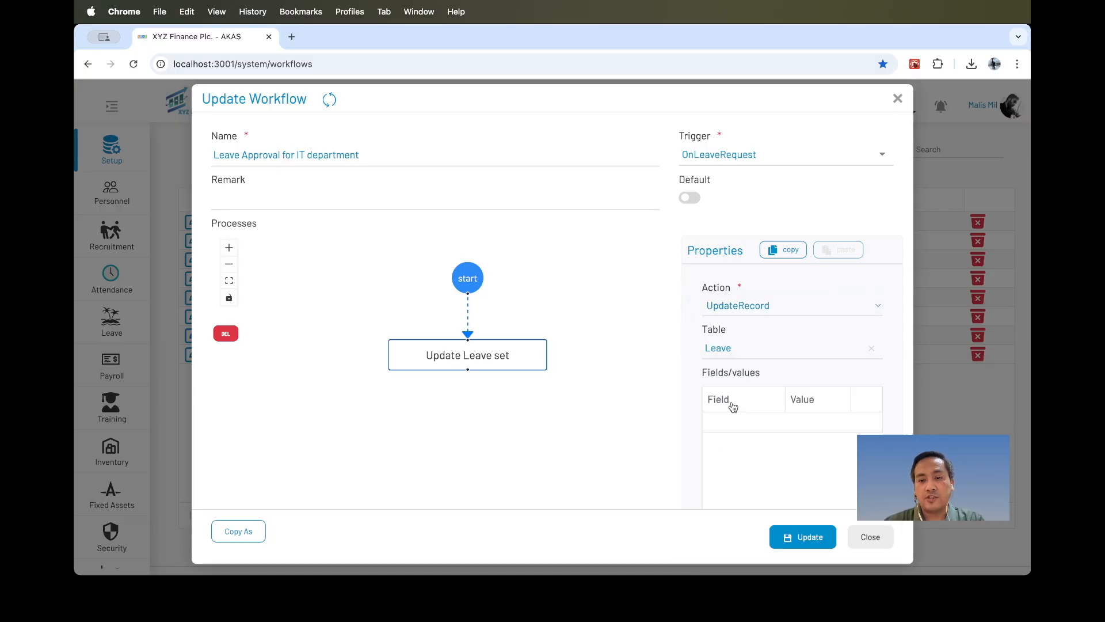
left_click(755, 423)
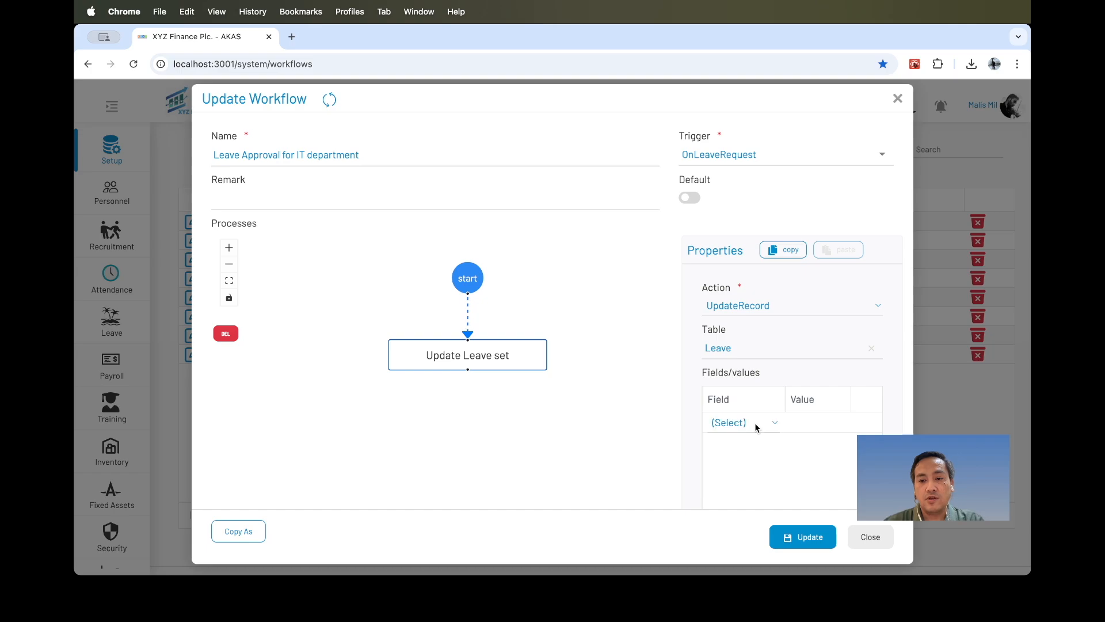
left_click(746, 425)
scroll(743, 438, "down", 3)
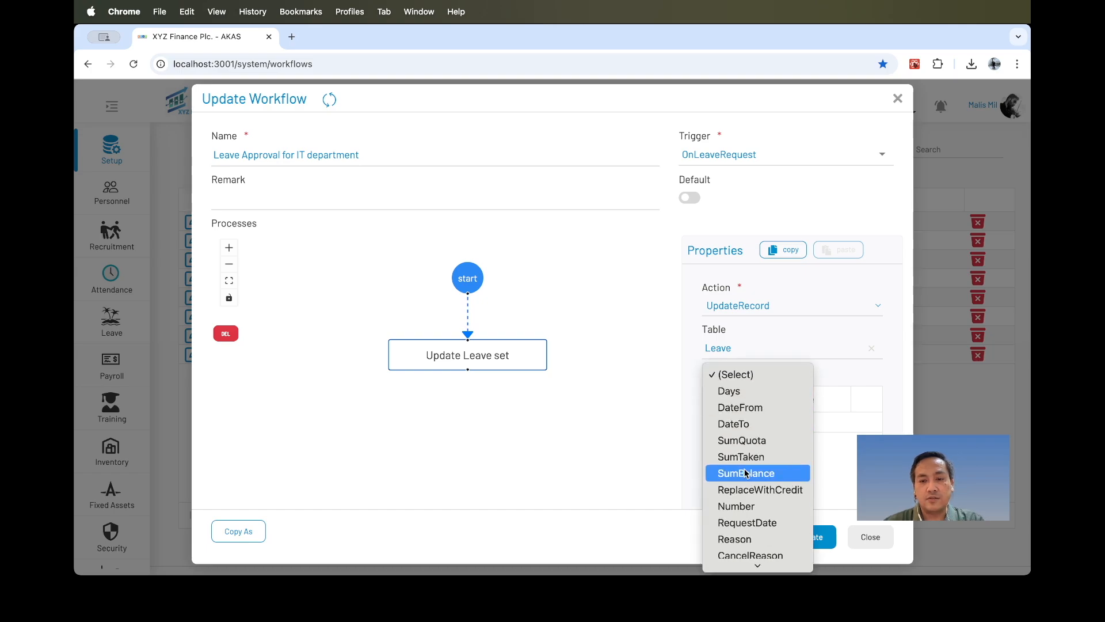
left_click(747, 504)
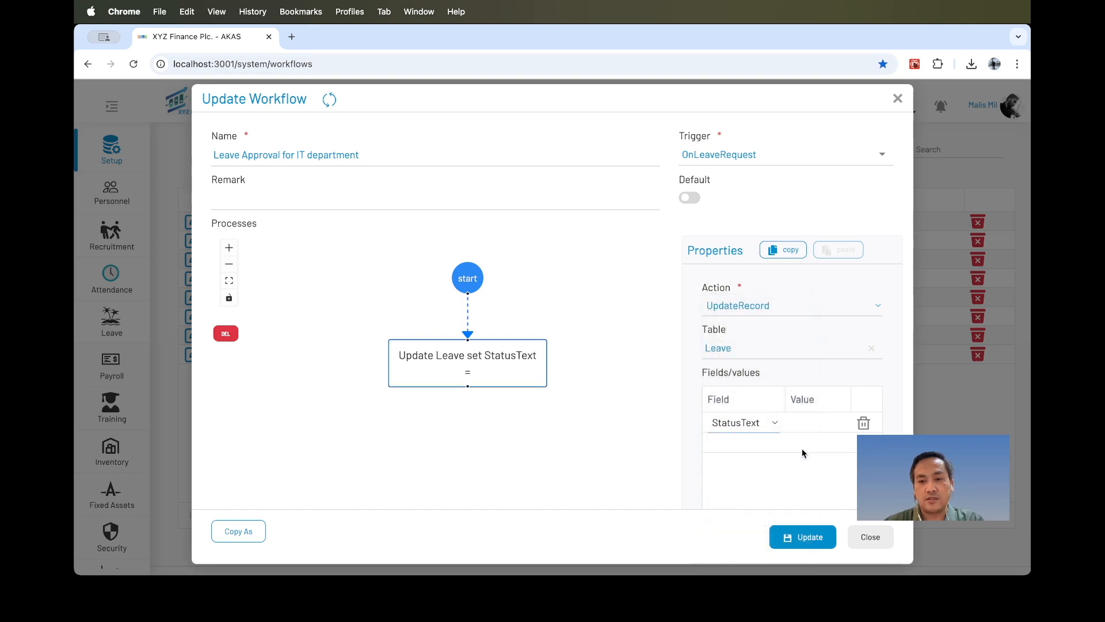
Set the StatusText field value to Submitted.
left_click(816, 425)
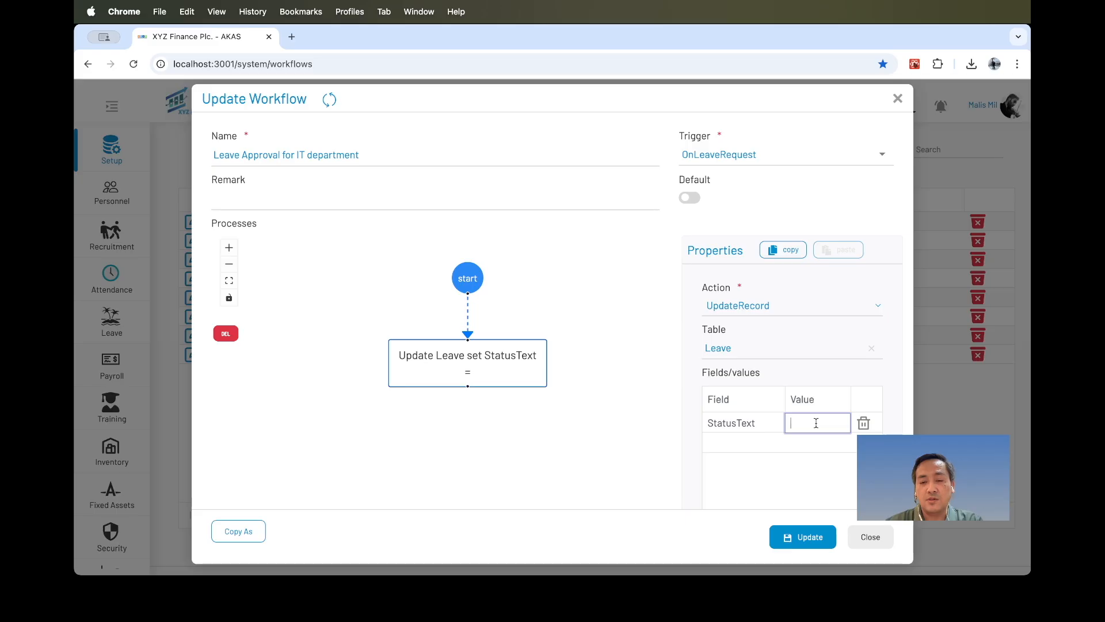
type("Su")
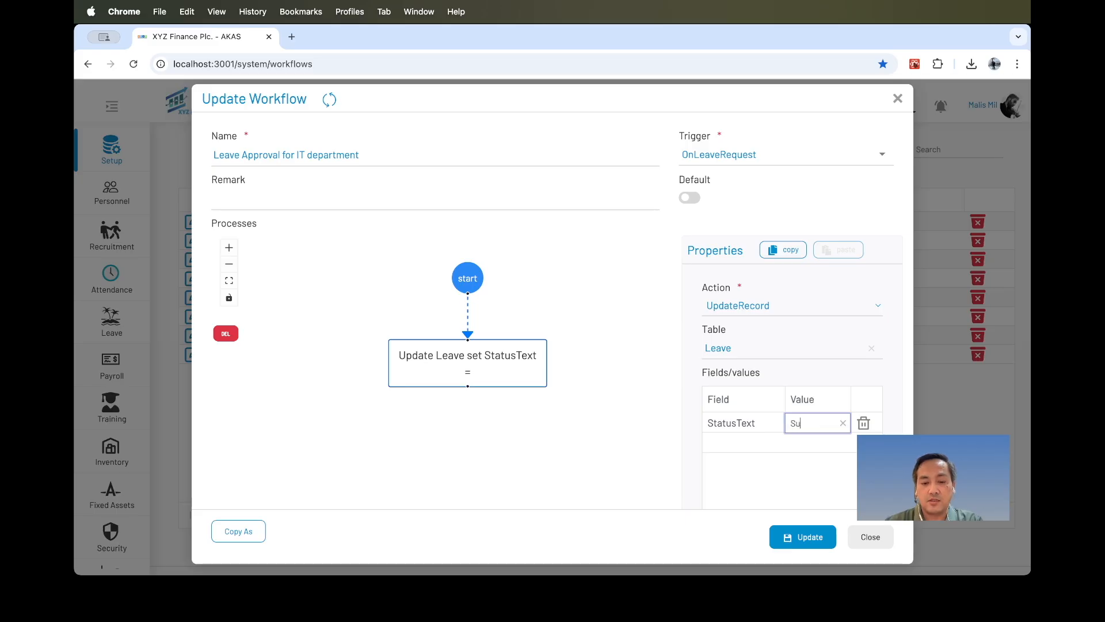
type("bmitted")
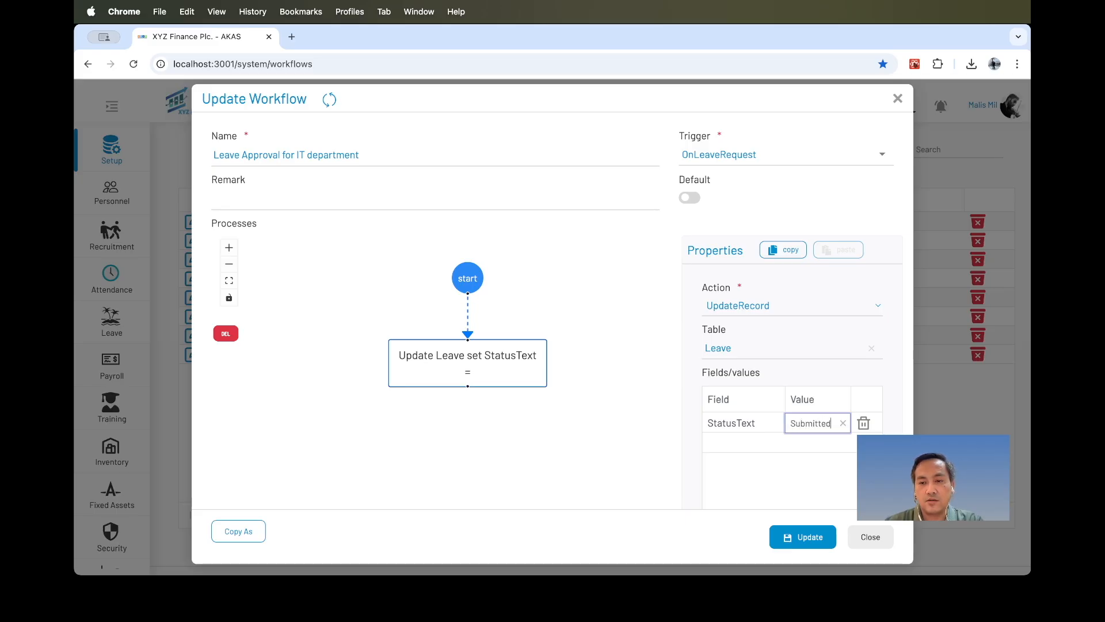
key("Return")
Add a second node after the update node with the Mail action sent to Supervisor.
scroll(568, 395, "down", 1)
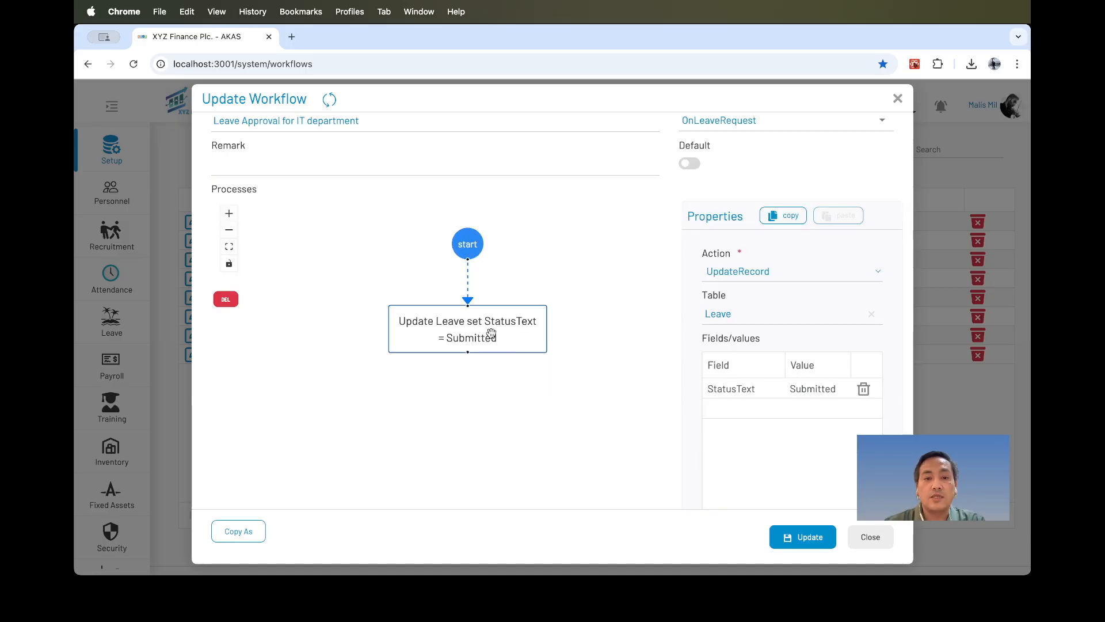
left_click_drag(467, 357, 467, 392)
left_click(491, 409)
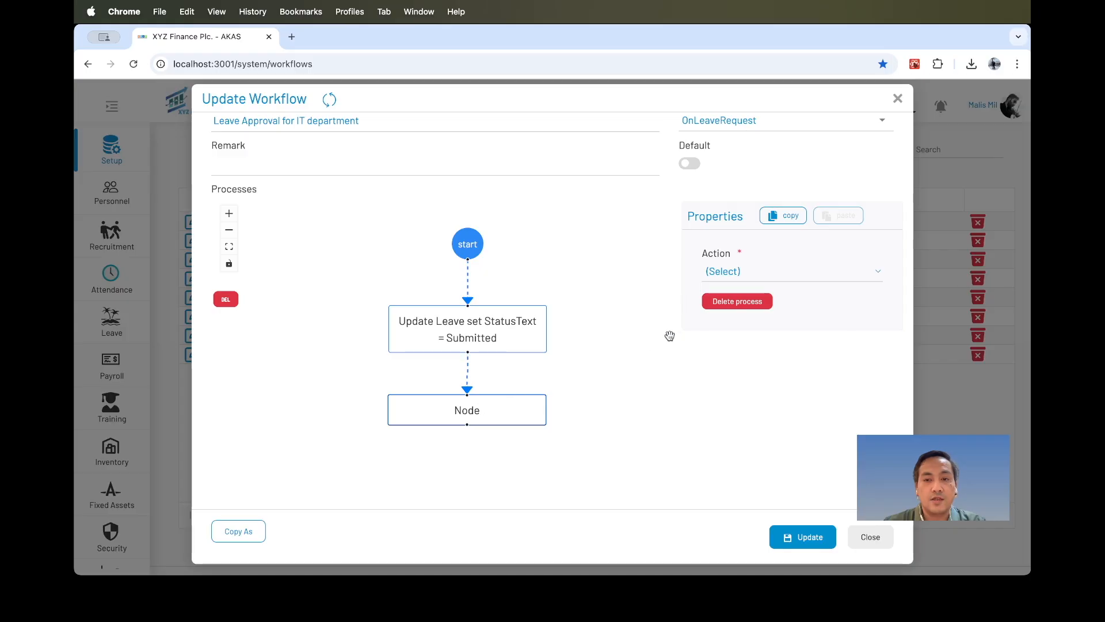
left_click(779, 273)
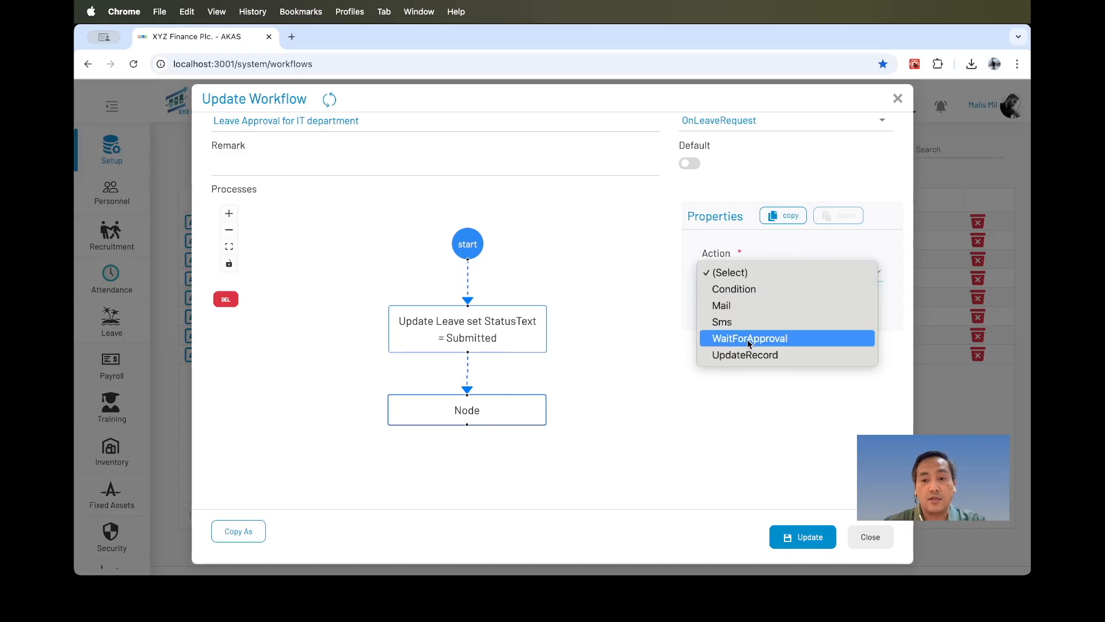
left_click(747, 306)
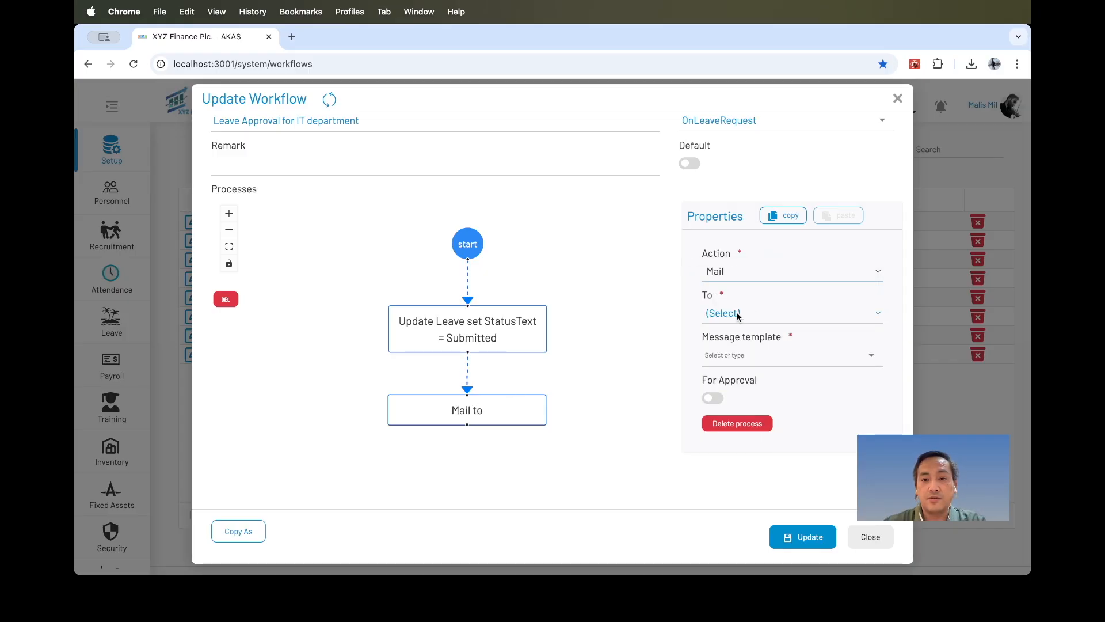
left_click(739, 316)
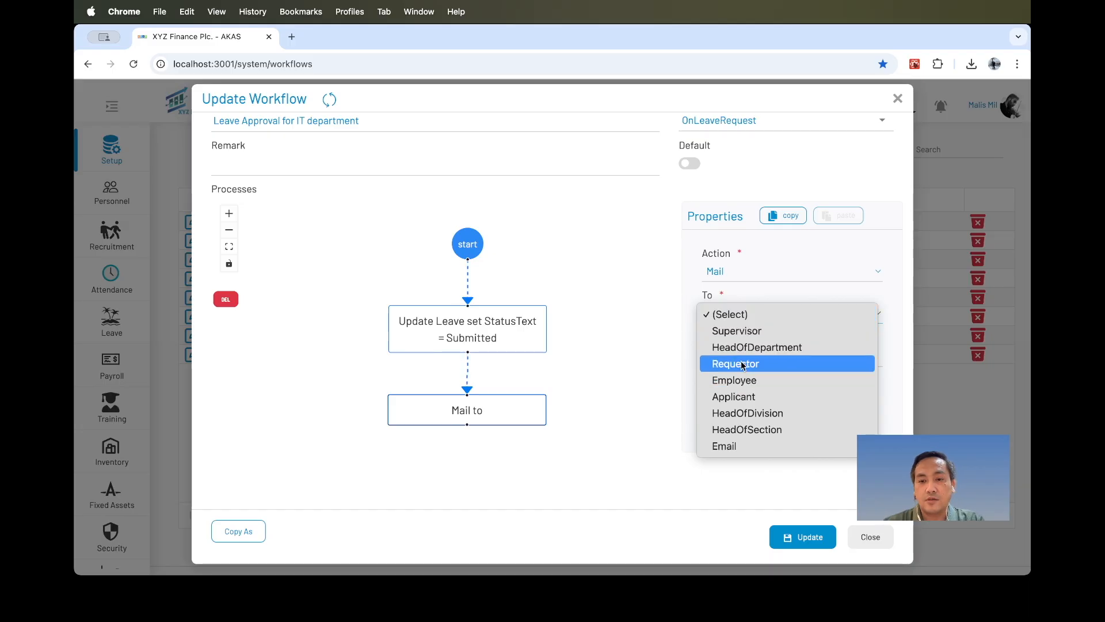
left_click(739, 330)
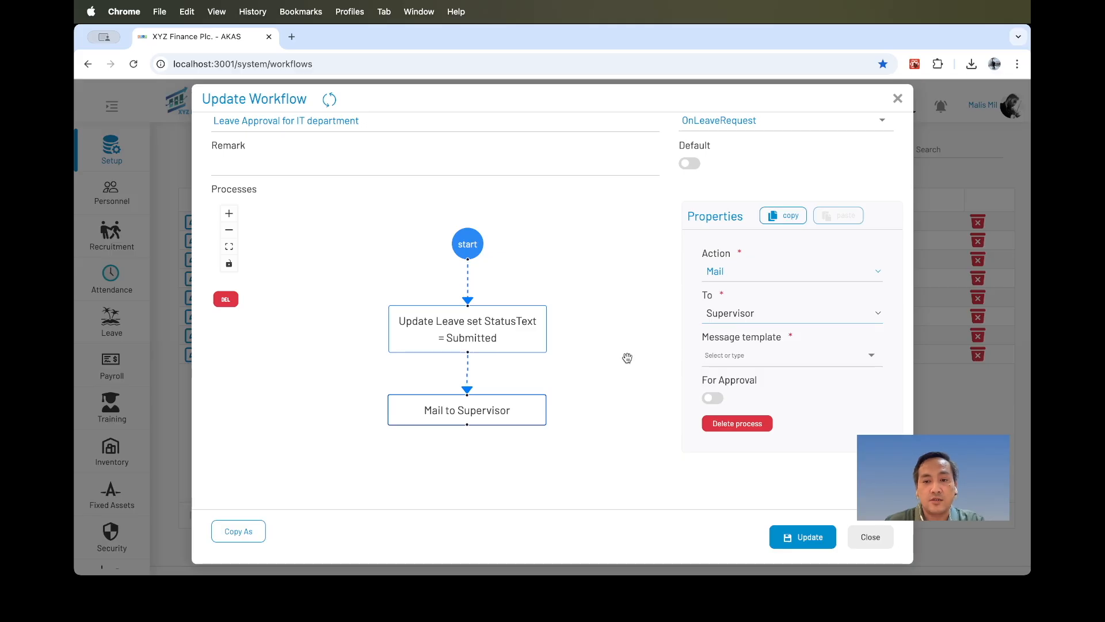
Choose the Leave request message template for the mail node and turn on For Approval.
left_click(723, 356)
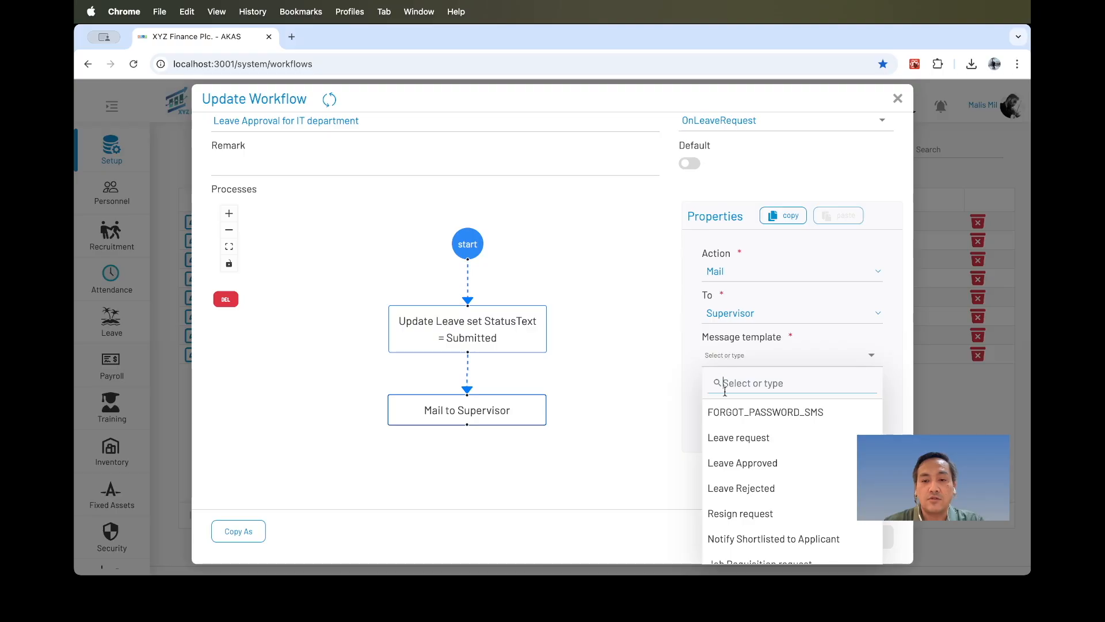
left_click(741, 439)
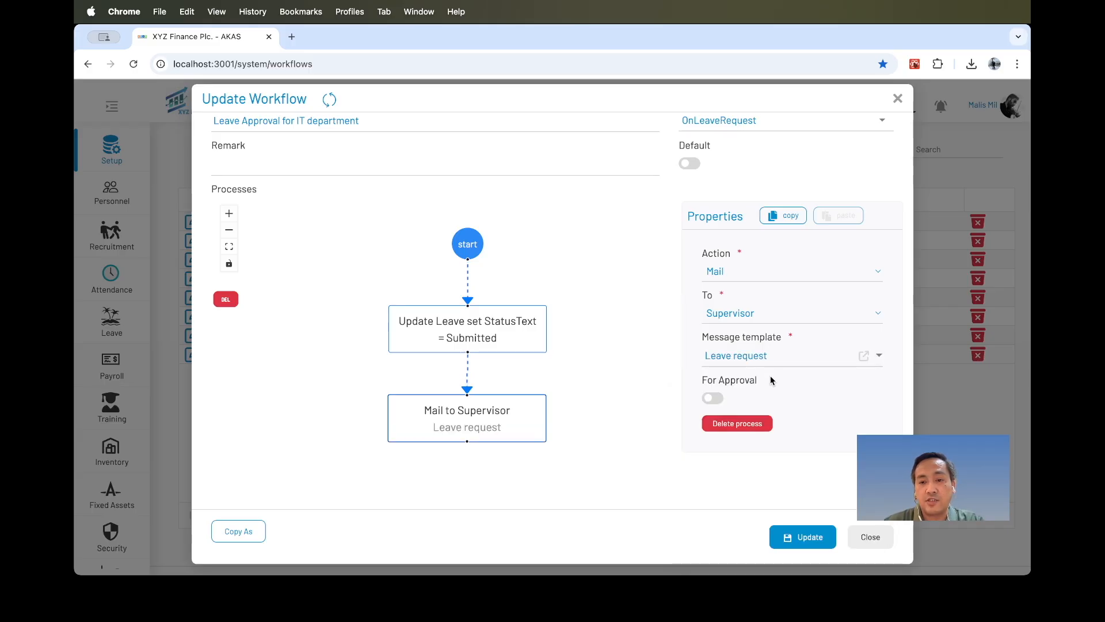
left_click(718, 398)
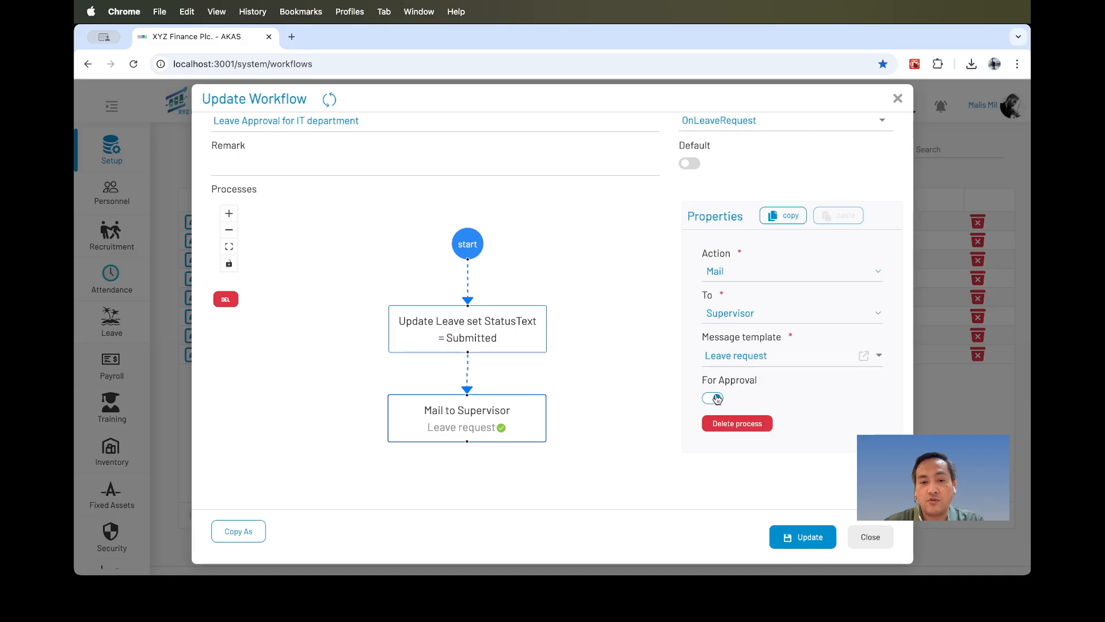
Open the Leave request message template to review its subject and body, and close it.
left_click(866, 356)
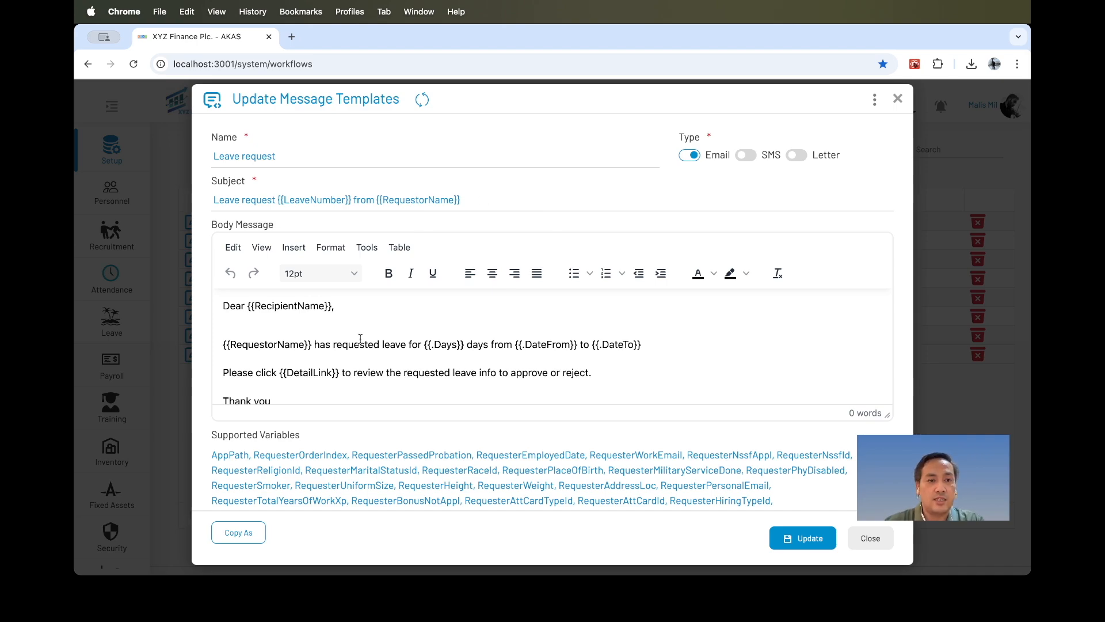
scroll(359, 340, "down", 2)
left_click(357, 364)
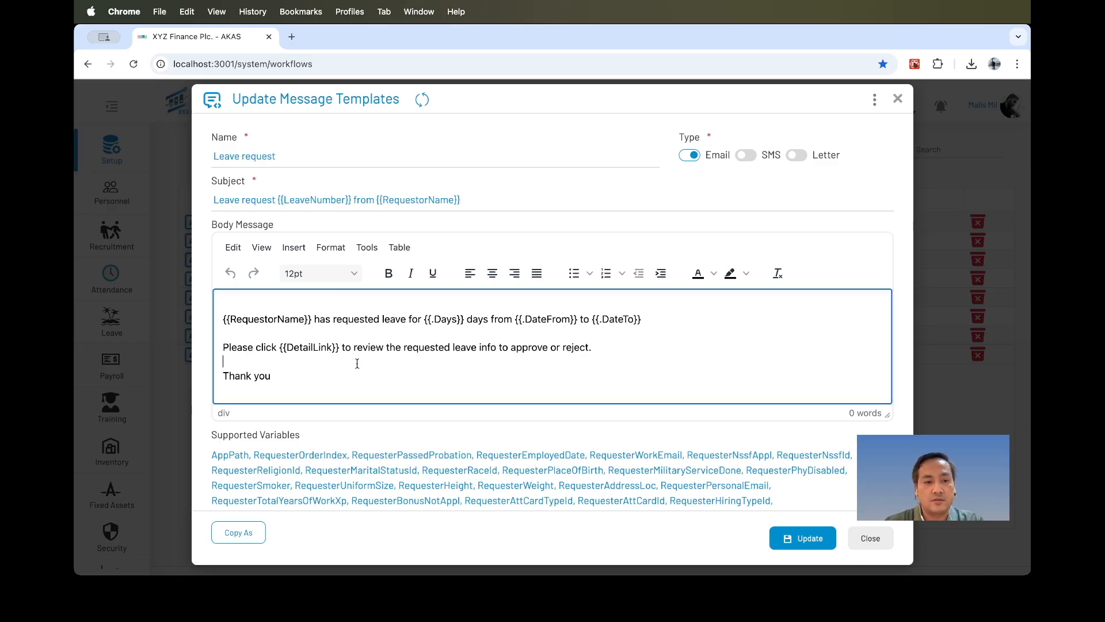
scroll(357, 363, "up", 2)
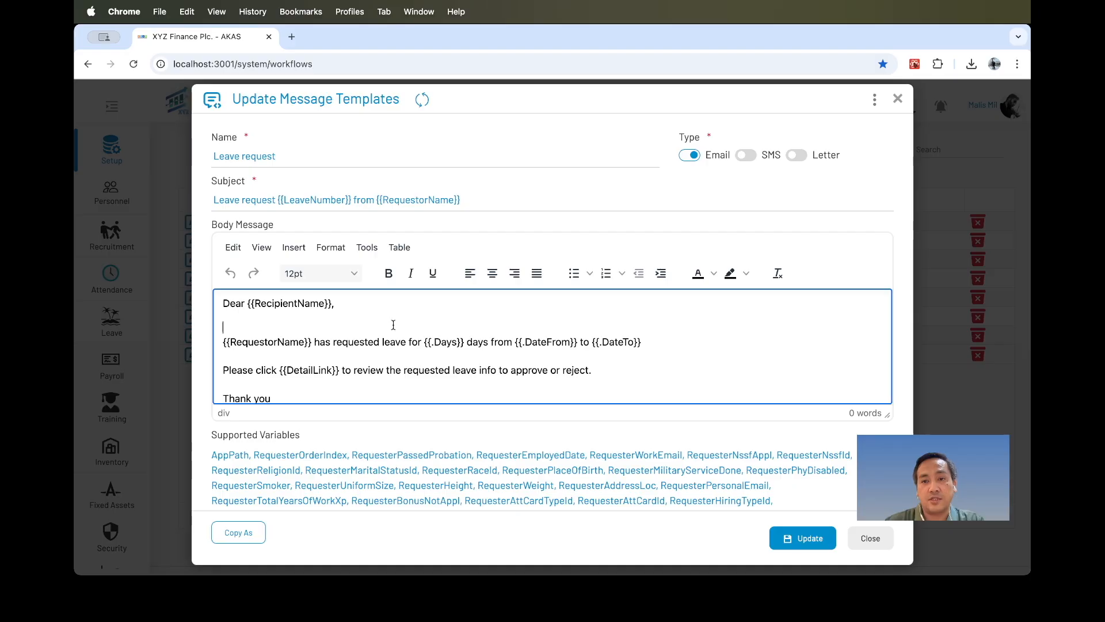
left_click(869, 540)
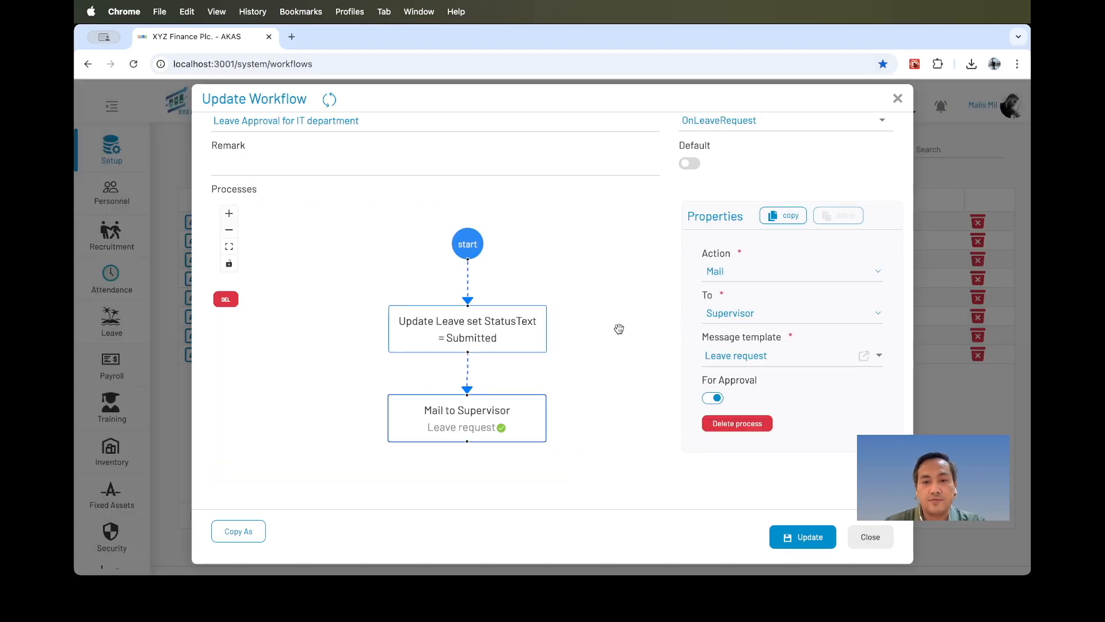
left_click_drag(580, 391, 565, 276)
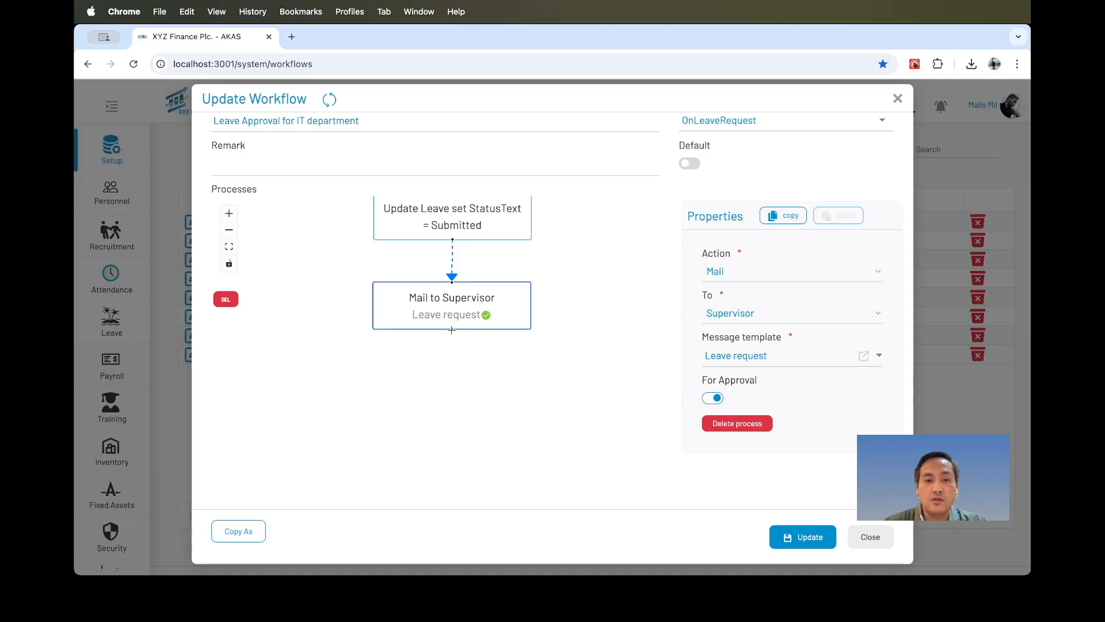
Add a node after the mail node and set its action to WaitForApproval.
left_click_drag(451, 340, 451, 375)
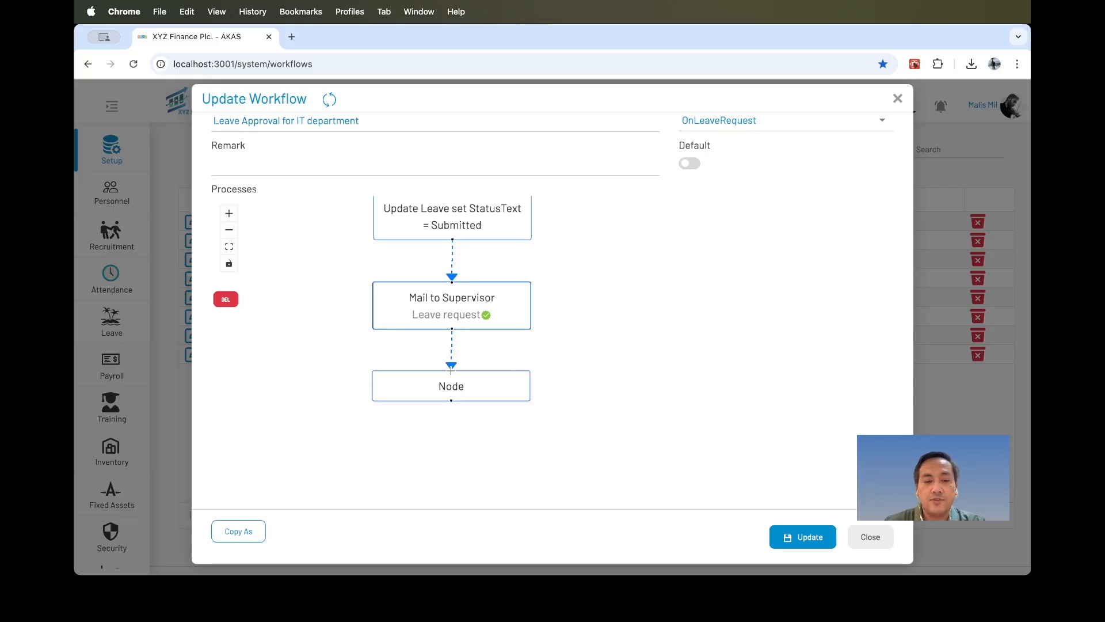
left_click(474, 389)
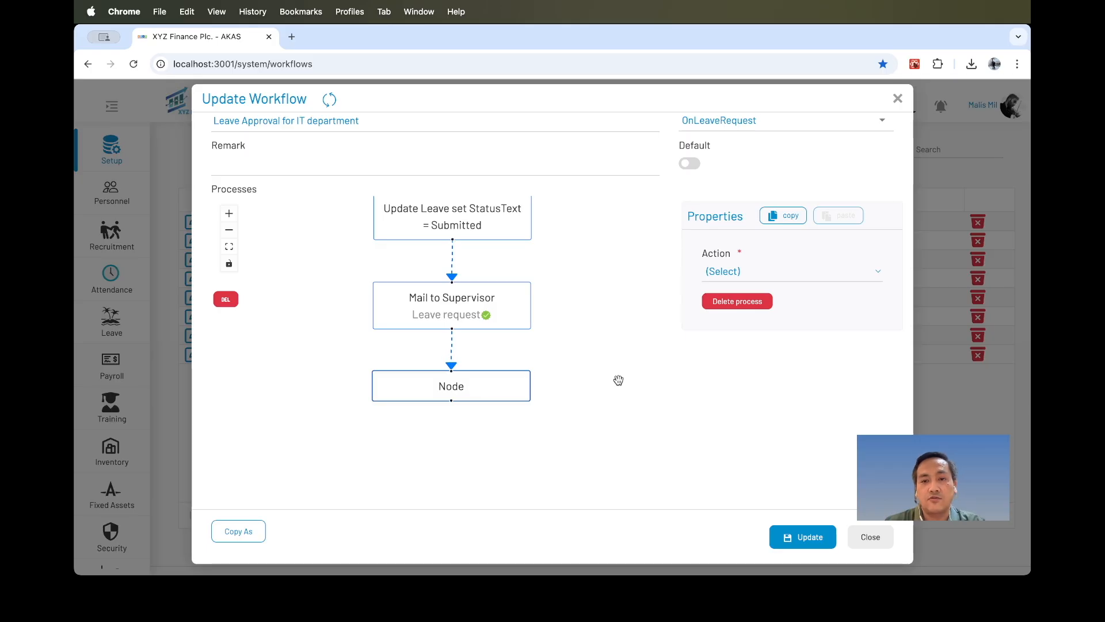
left_click(740, 269)
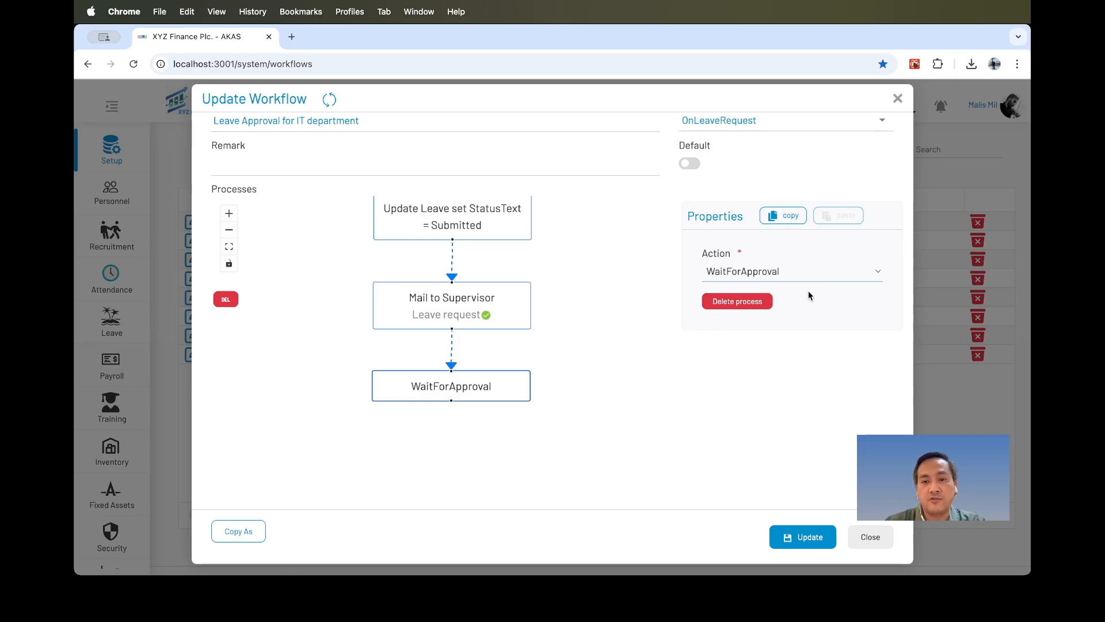
Pan around the workflow diagram and review the mail node's properties.
left_click_drag(561, 290, 580, 222)
left_click_drag(582, 306, 584, 255)
left_click_drag(498, 329, 484, 415)
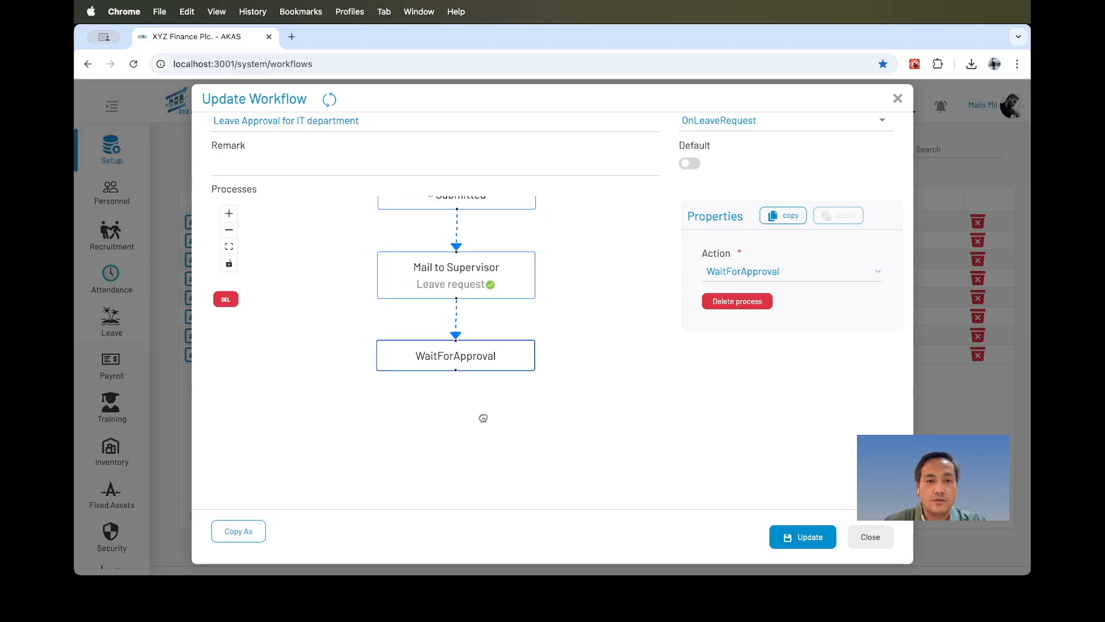
left_click_drag(572, 278, 565, 387)
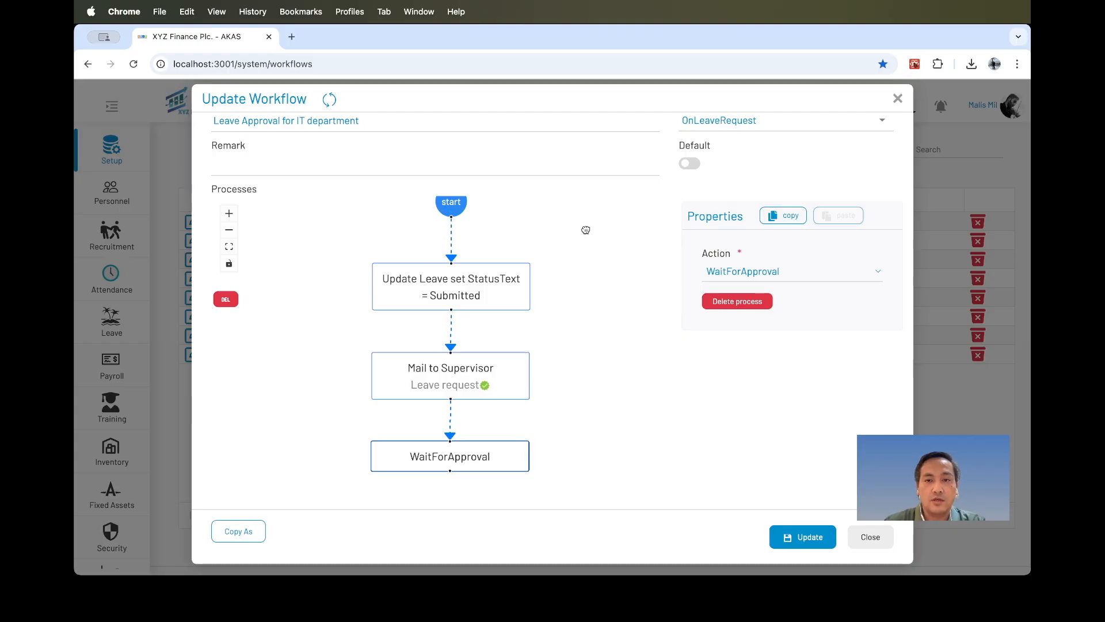
left_click_drag(584, 227, 584, 261)
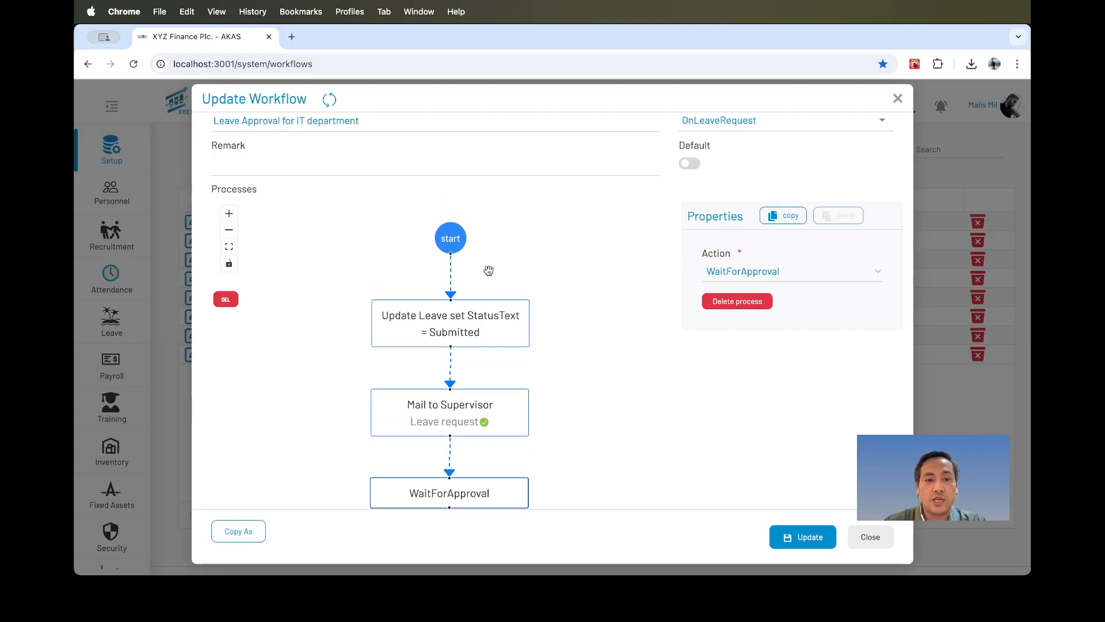
left_click_drag(569, 323, 577, 269)
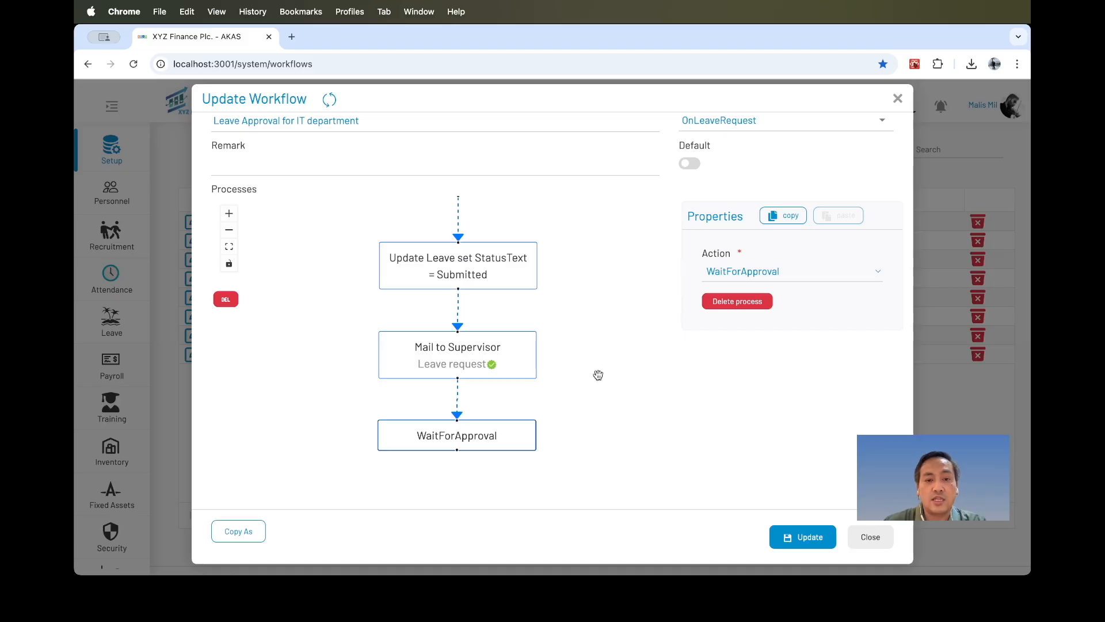
left_click_drag(572, 365, 579, 308)
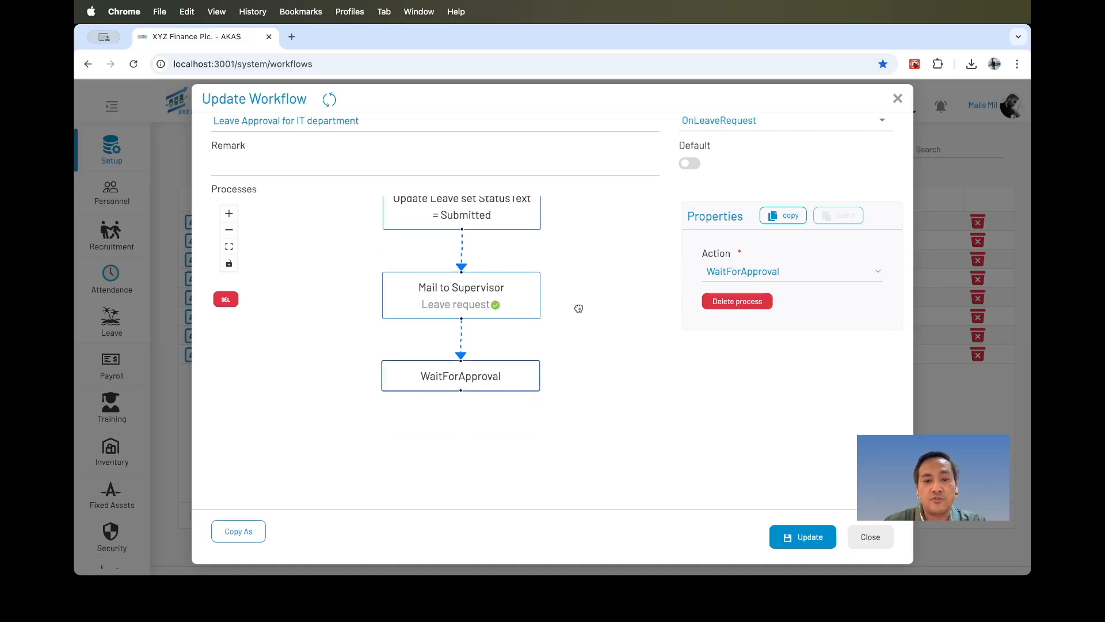
left_click(513, 297)
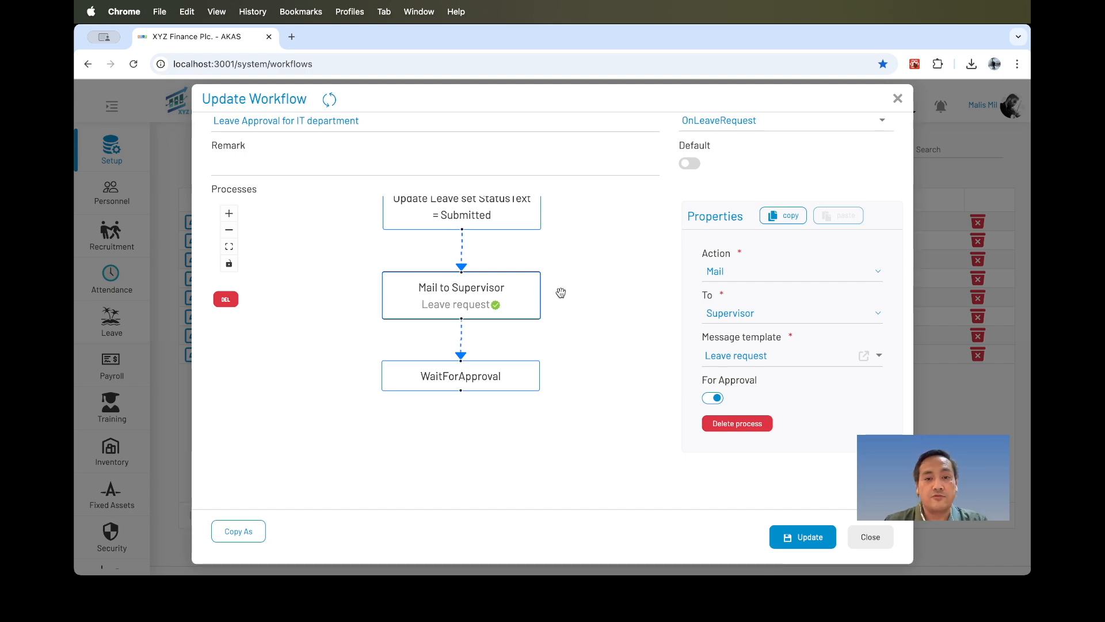
left_click_drag(566, 348, 557, 256)
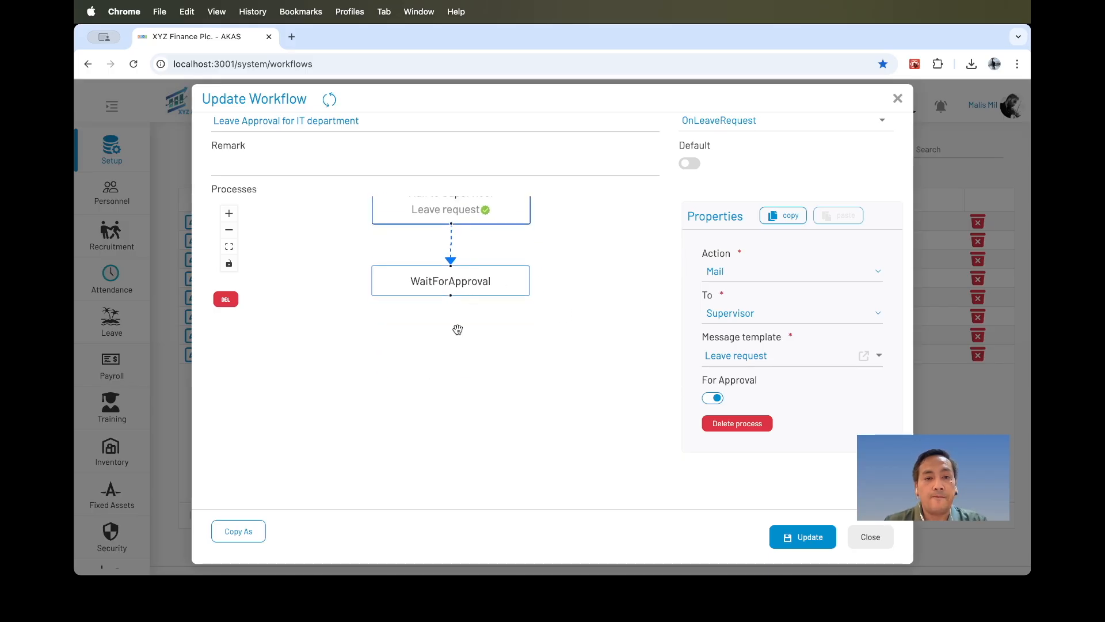
left_click_drag(450, 296, 452, 355)
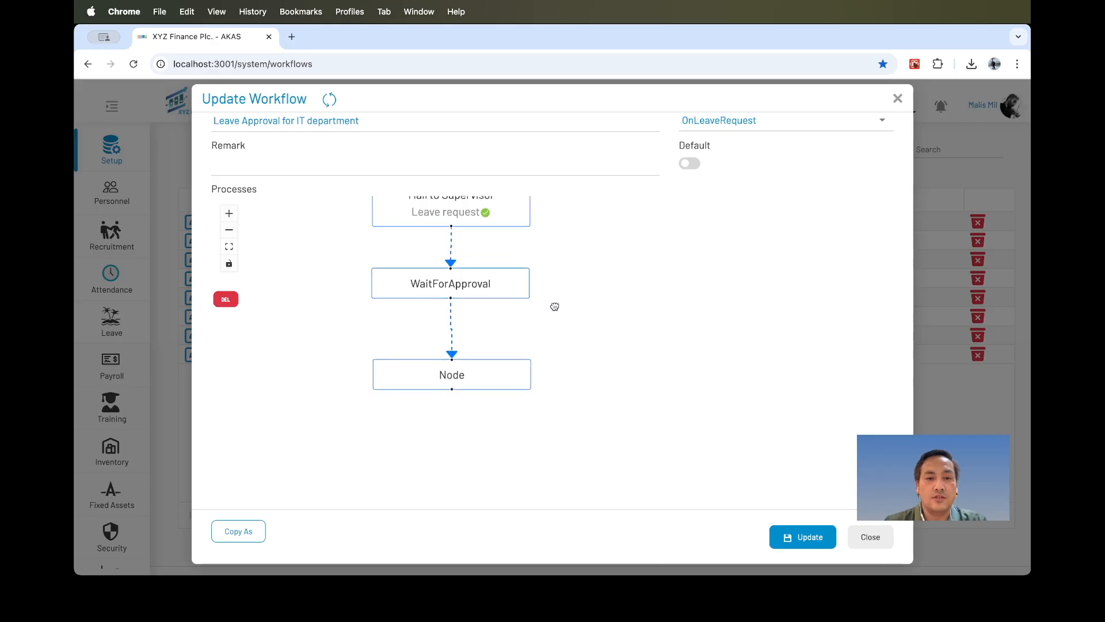
scroll(553, 304, "up", 3)
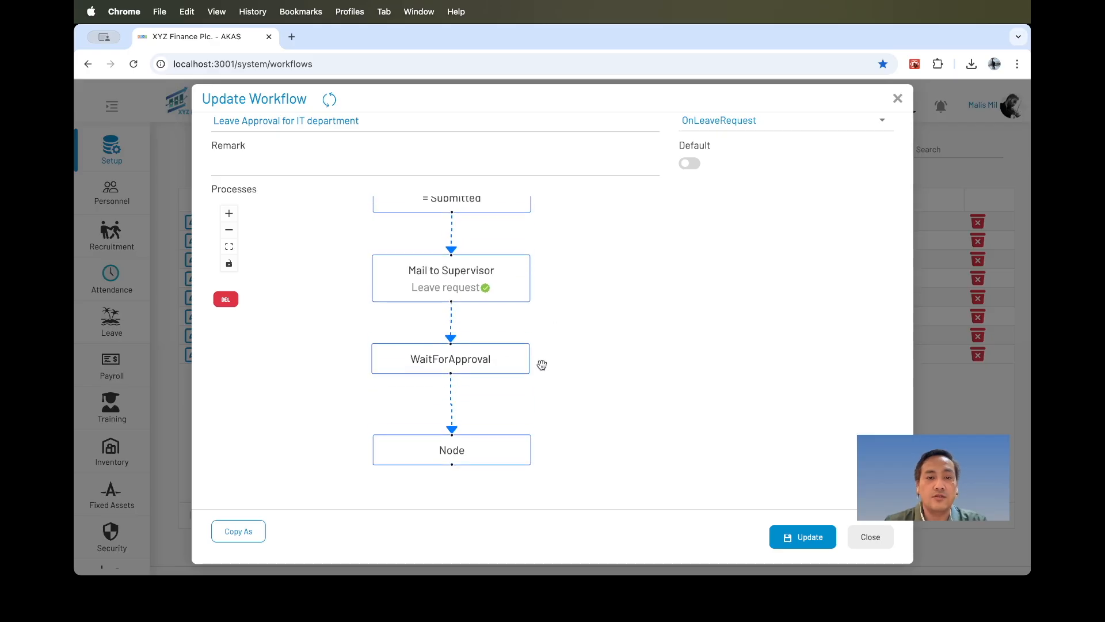
left_click(423, 288)
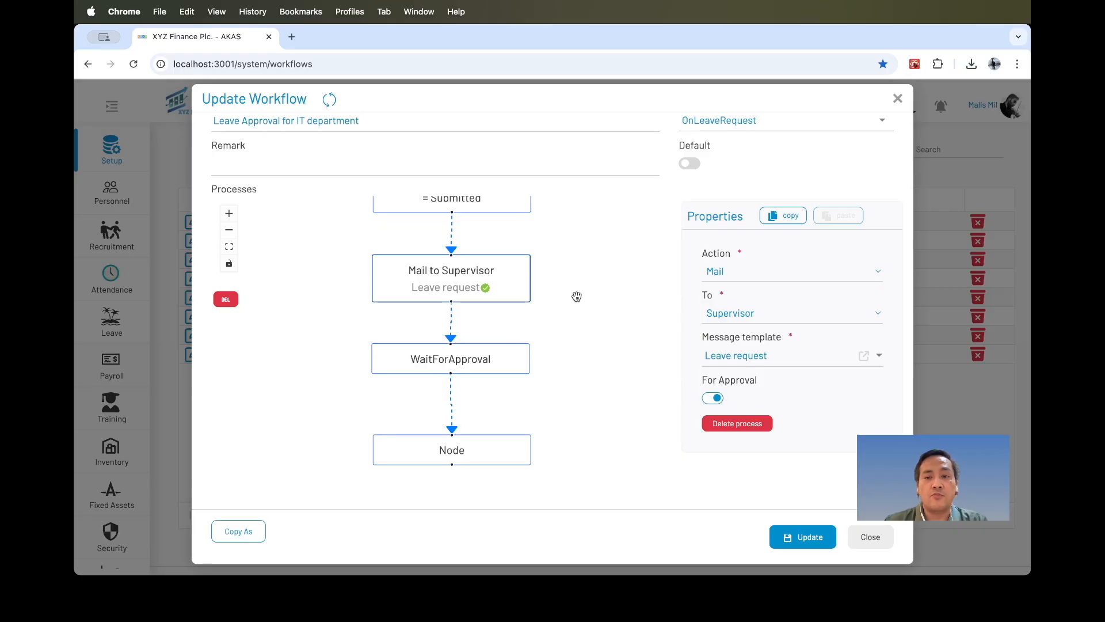
left_click(560, 366)
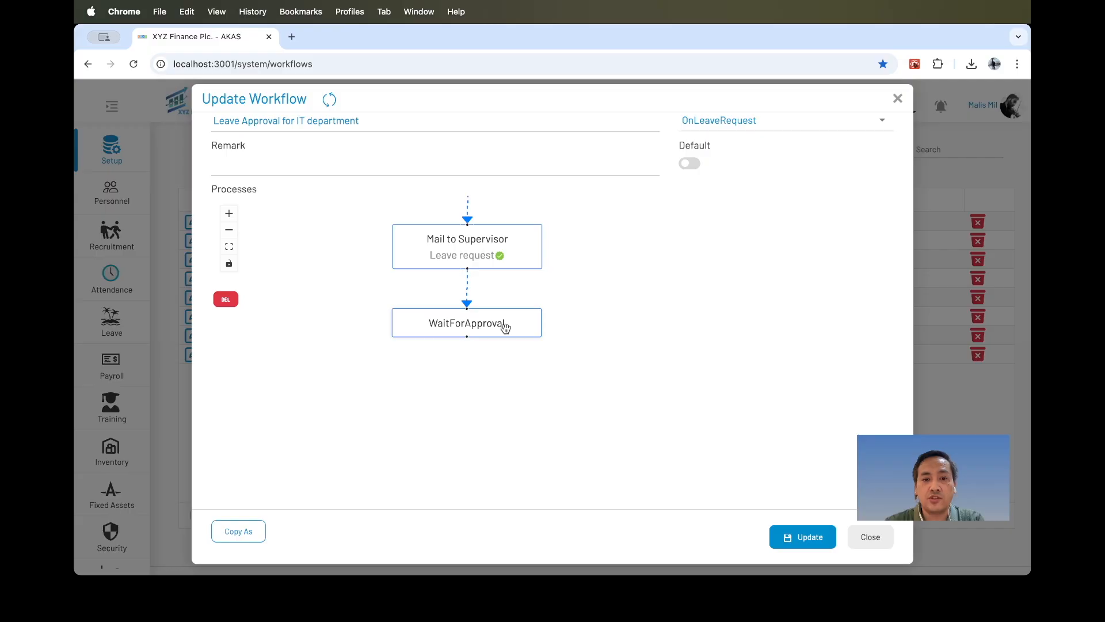
Add a node after the WaitForApproval node and set its action to Condition.
left_click(527, 328)
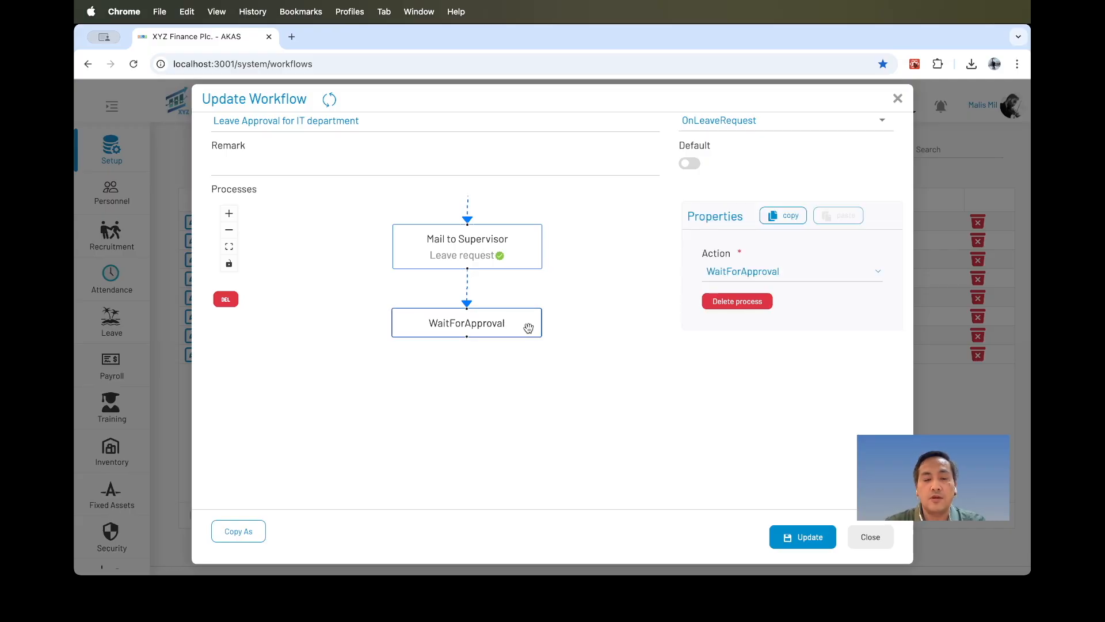
scroll(528, 328, "down", 2)
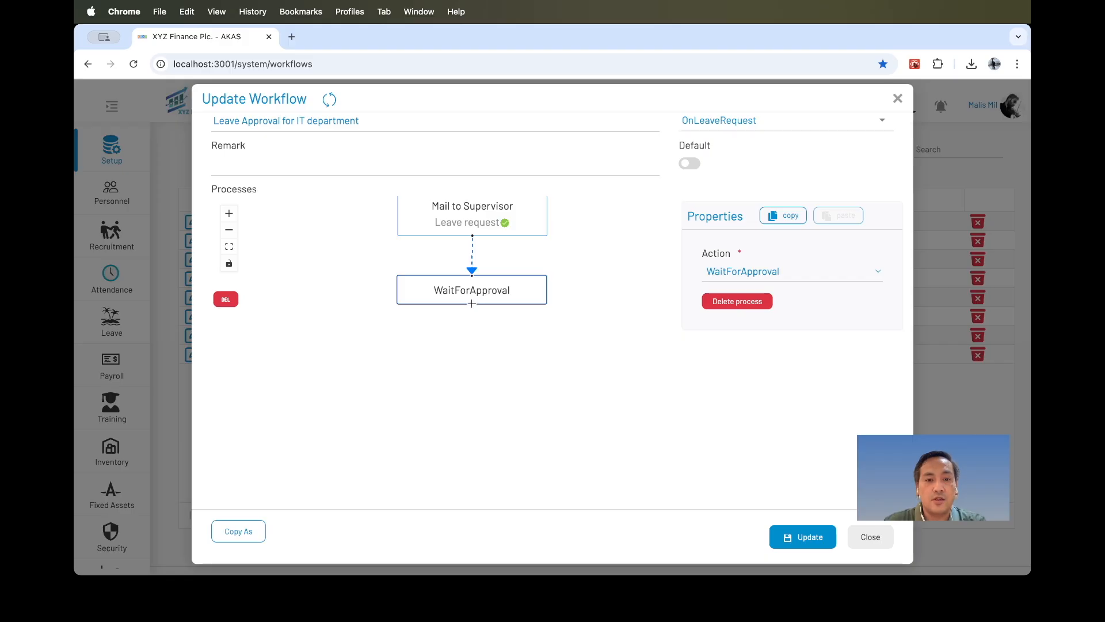
left_click_drag(471, 304, 472, 345)
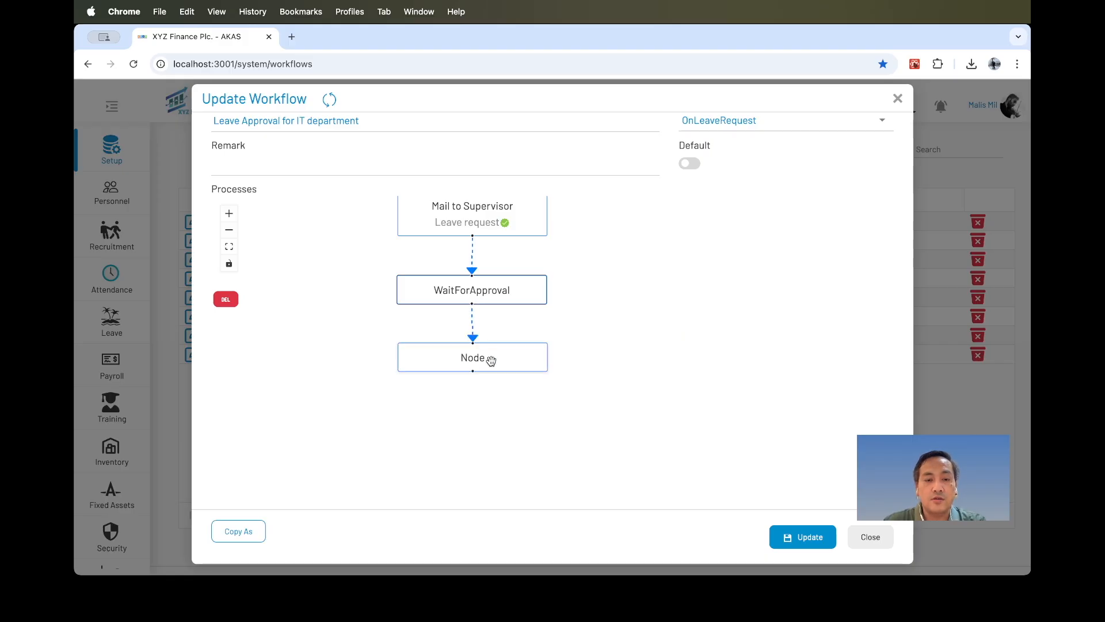
left_click(490, 360)
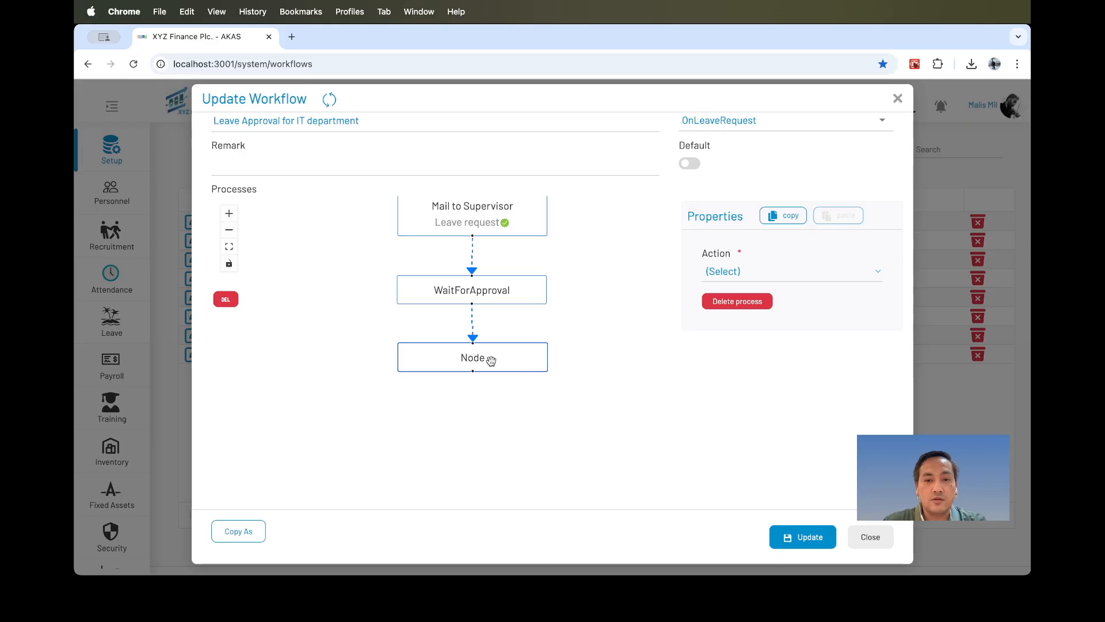
left_click(721, 272)
left_click(731, 289)
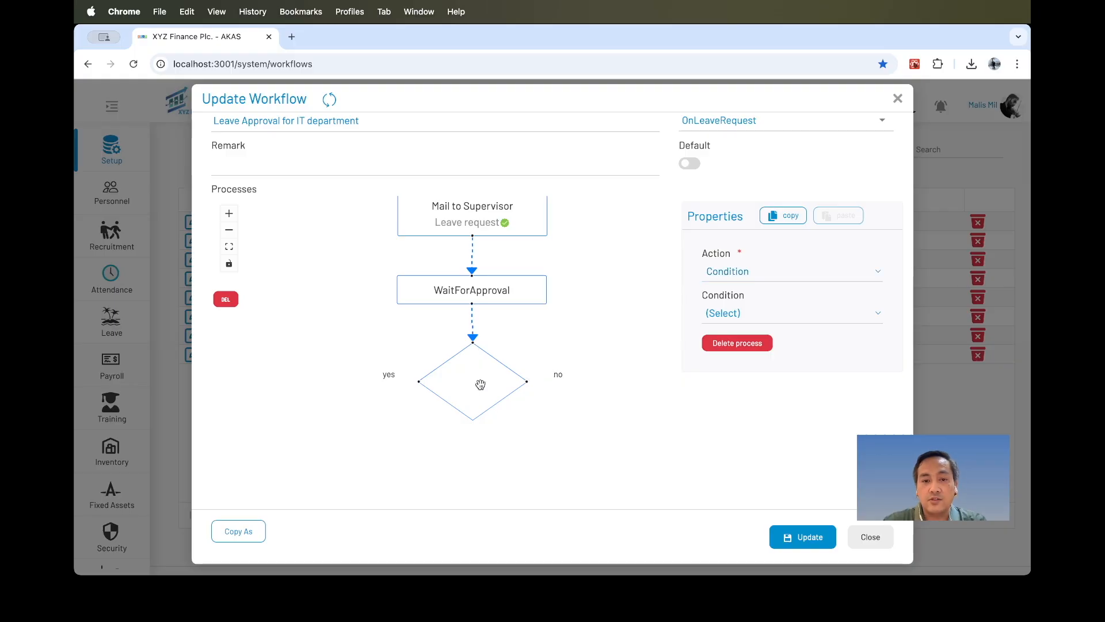
Set the condition node's condition to If Approved.
left_click_drag(576, 328, 574, 279)
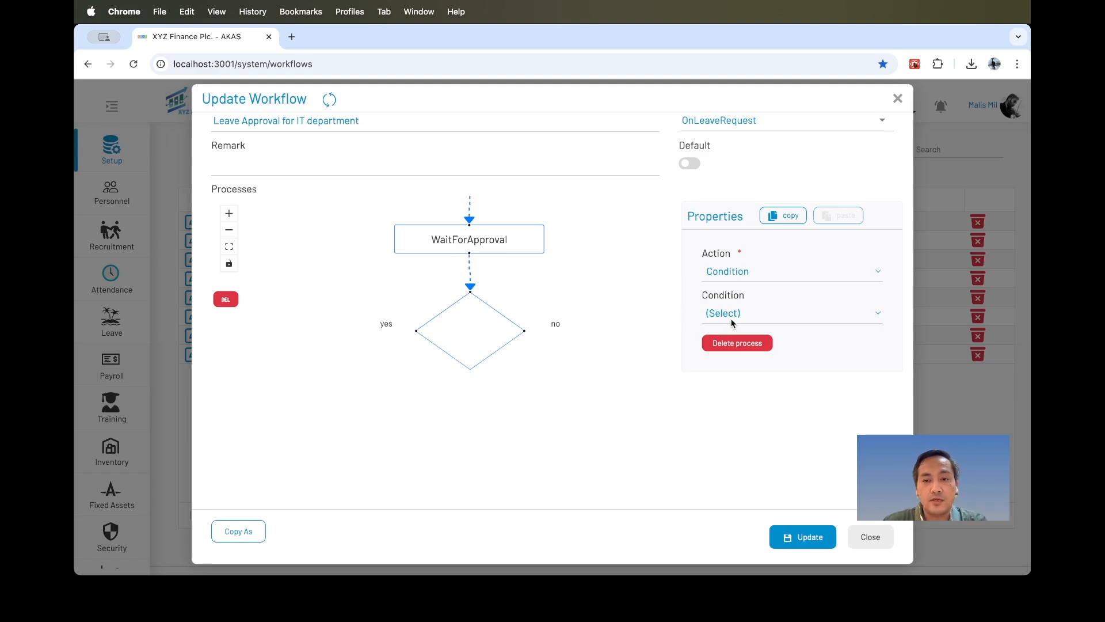
left_click(706, 316)
left_click(732, 348)
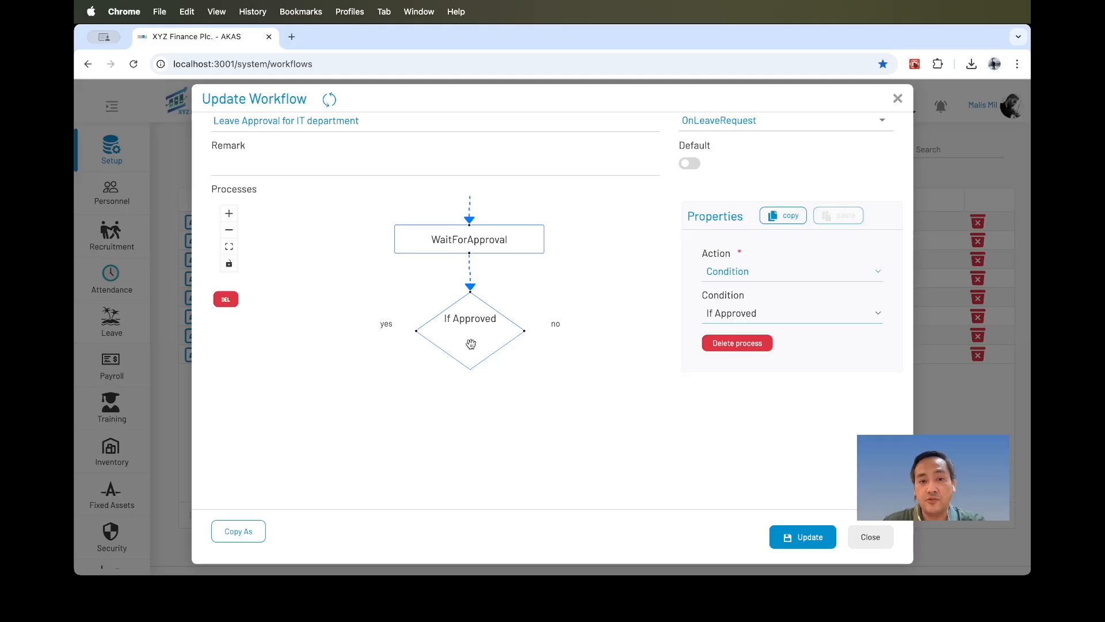
Add a new node on both the yes and the no branches of the If Approved condition.
left_click_drag(601, 301, 596, 265)
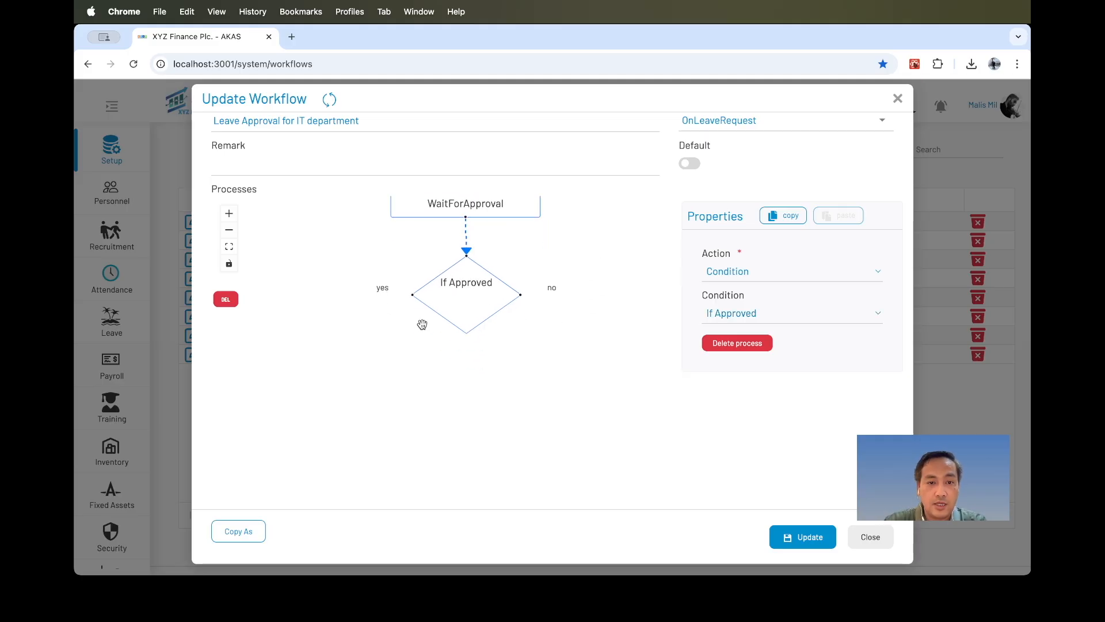
left_click_drag(395, 294, 371, 355)
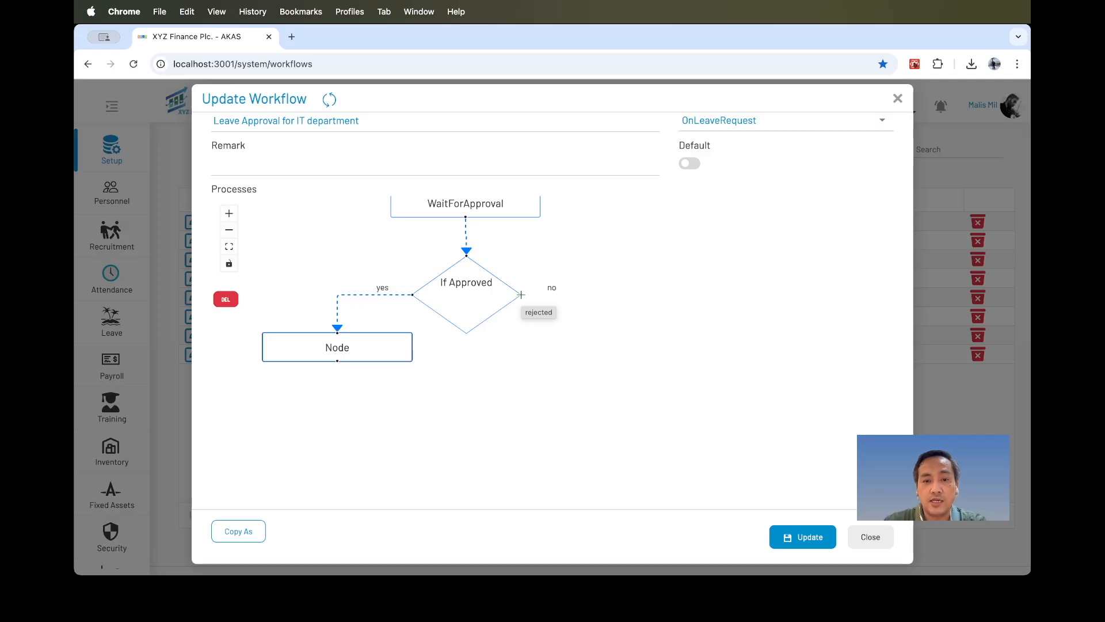
left_click_drag(521, 295, 631, 345)
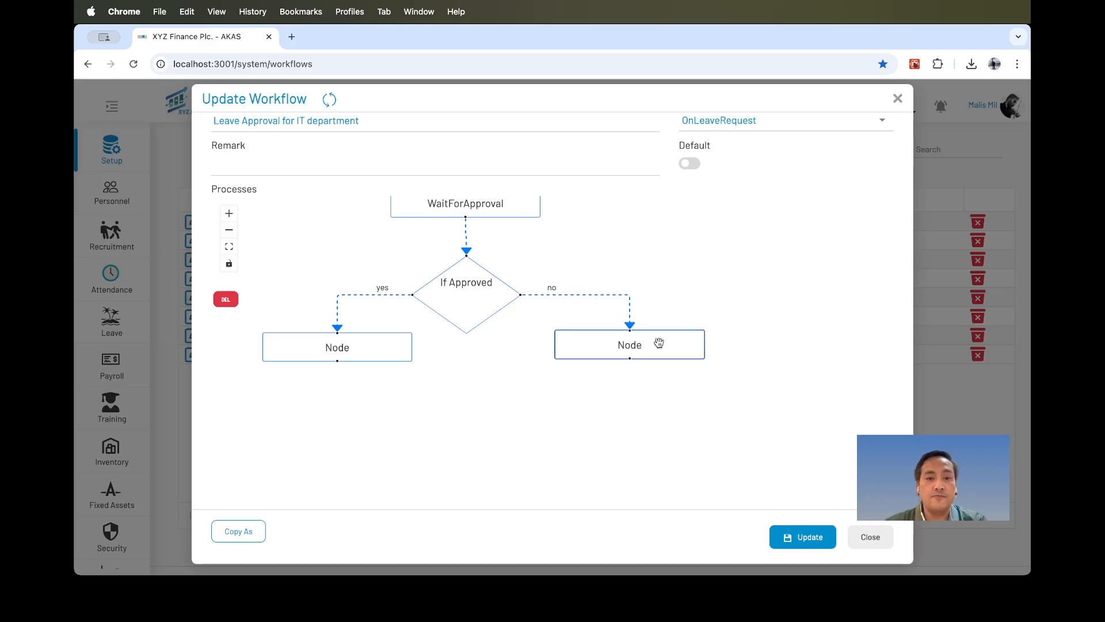
Set the yes-branch node to the UpdateRecord action on the Leave table and add the StatusText field.
scroll(614, 279, "down", 5)
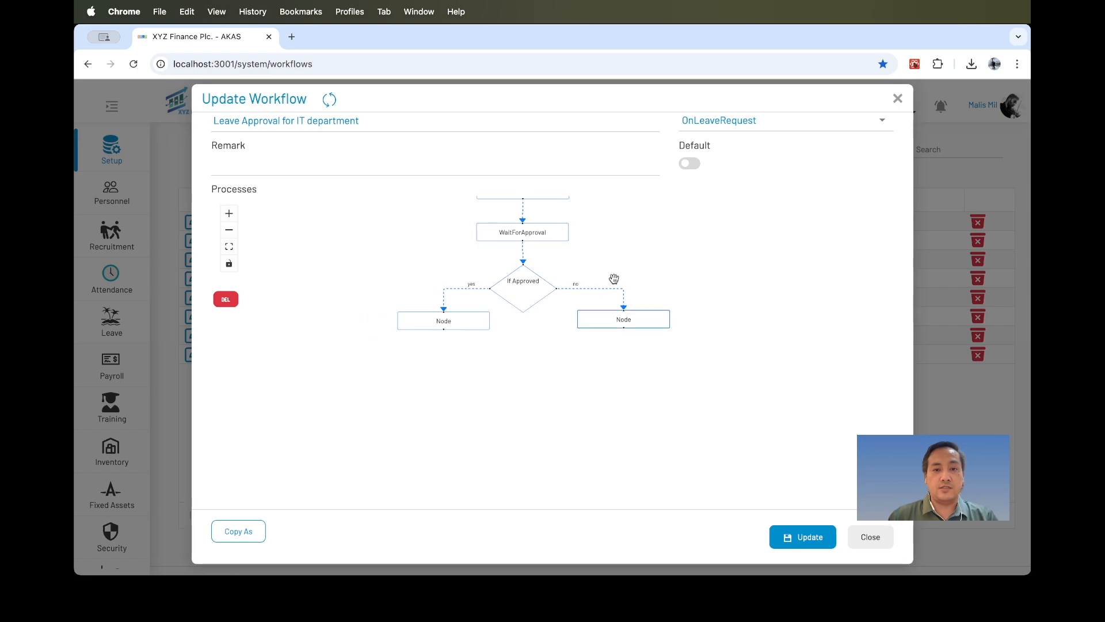
left_click_drag(602, 237, 575, 257)
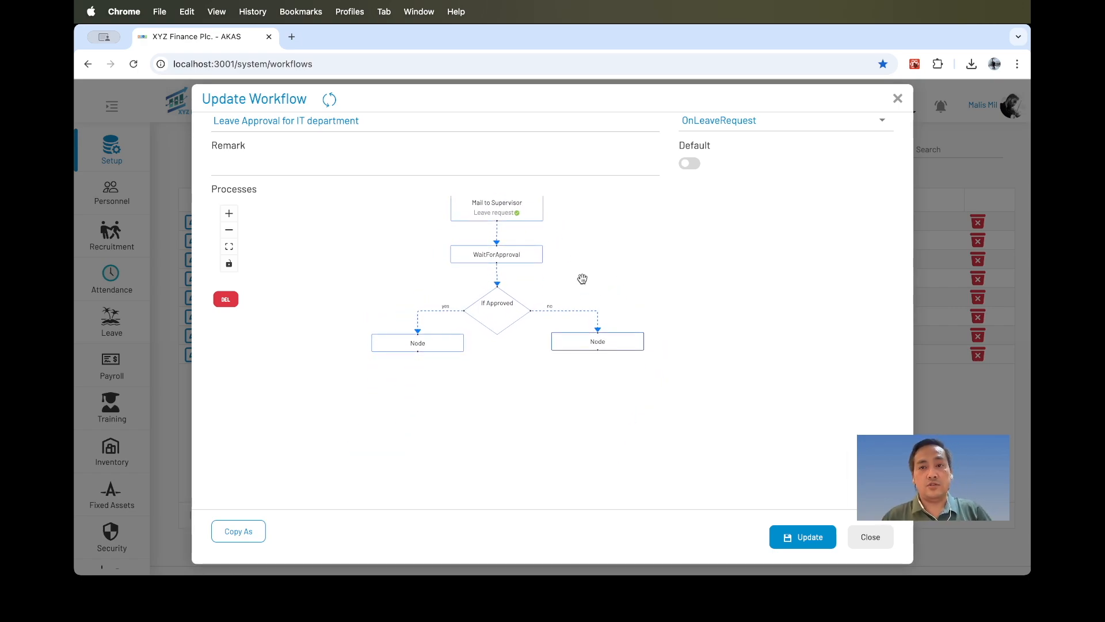
scroll(530, 374, "up", 5)
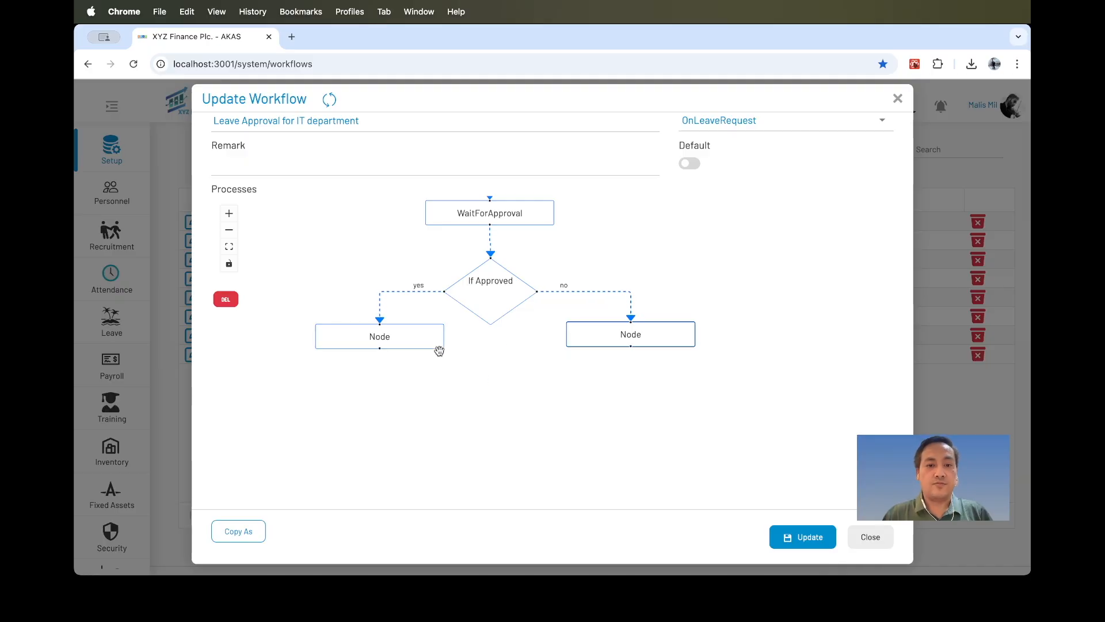
left_click(397, 336)
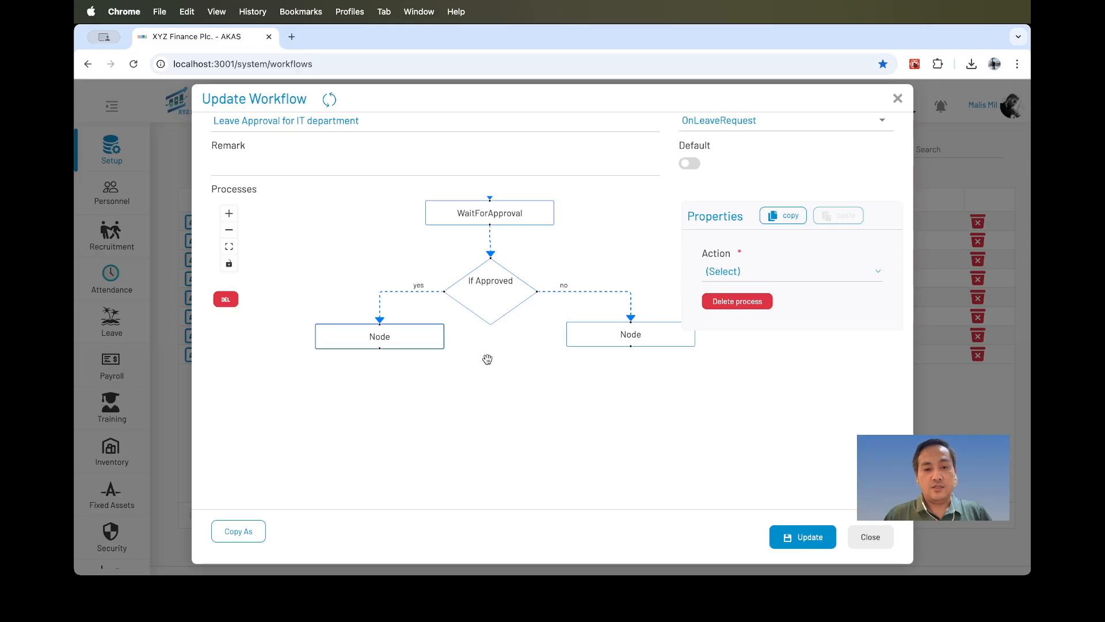
left_click(750, 272)
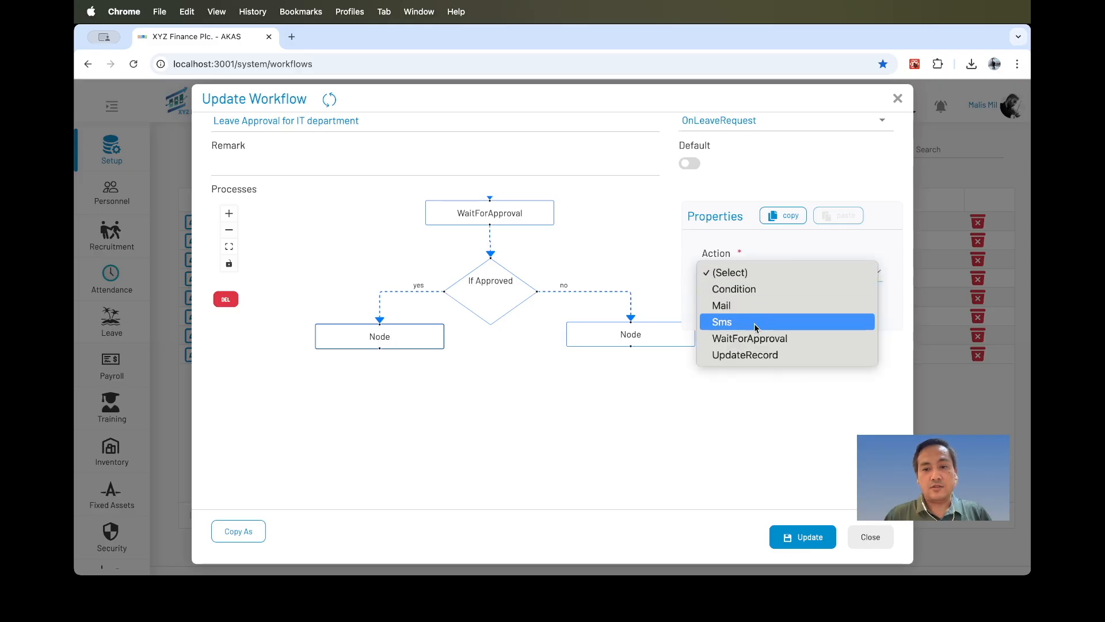
left_click(754, 354)
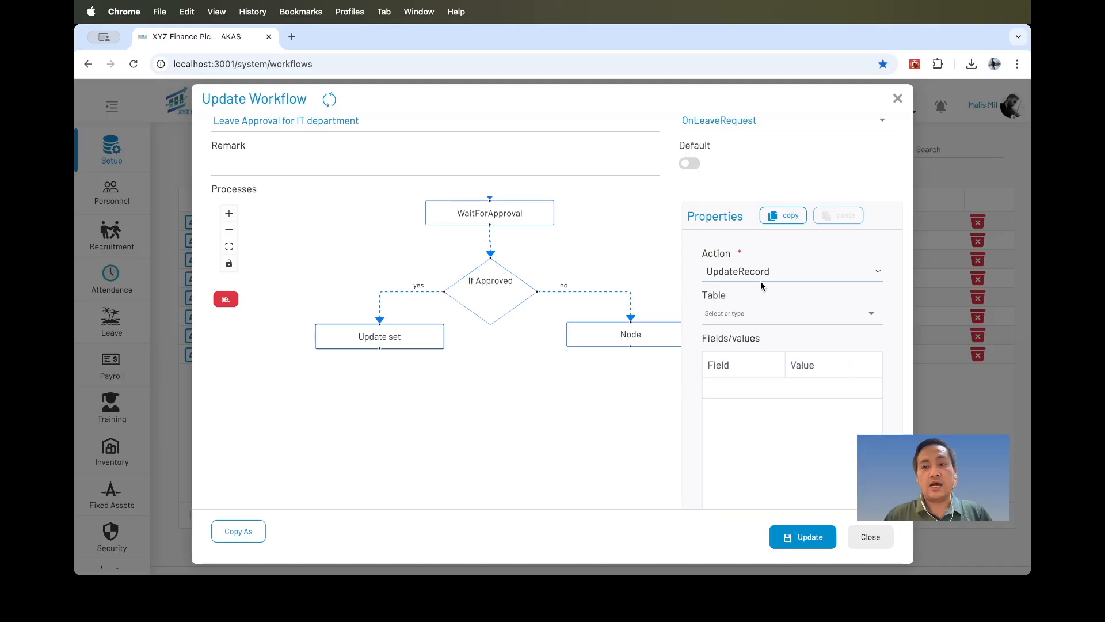
left_click(760, 319)
left_click(743, 373)
left_click(741, 395)
left_click(742, 388)
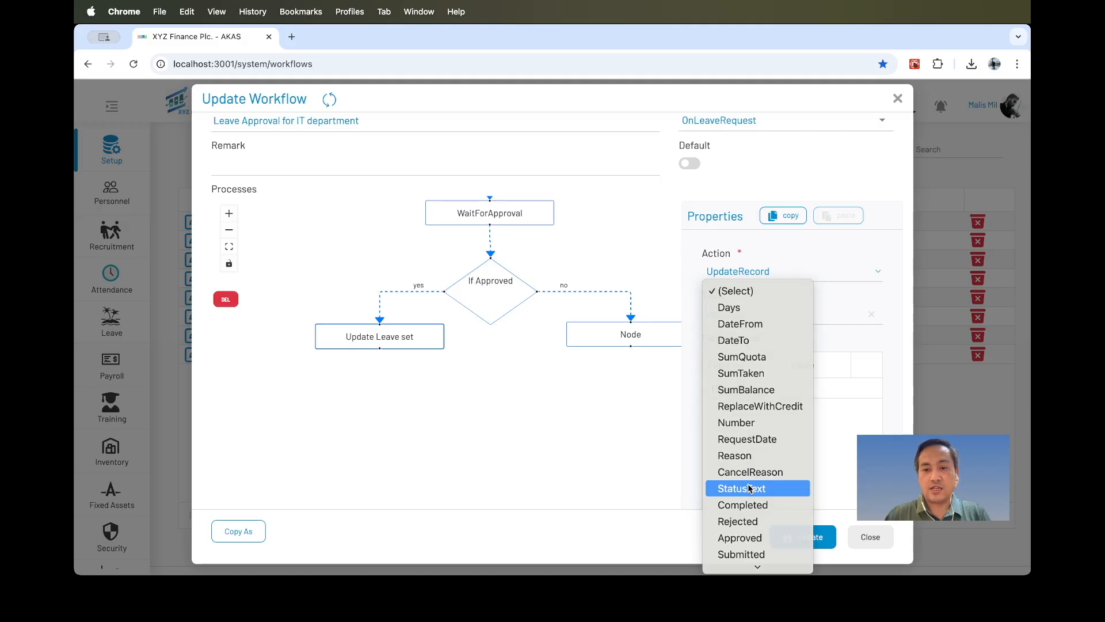
left_click(749, 488)
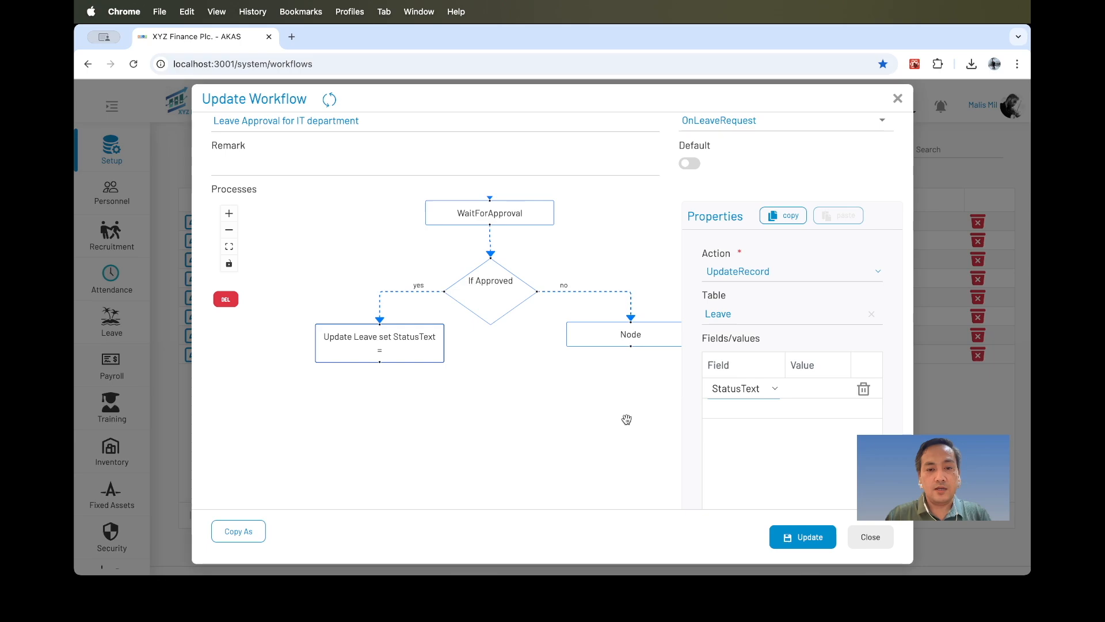
Set the StatusText field value to Partial Approved for the yes-branch update node.
left_click(820, 388)
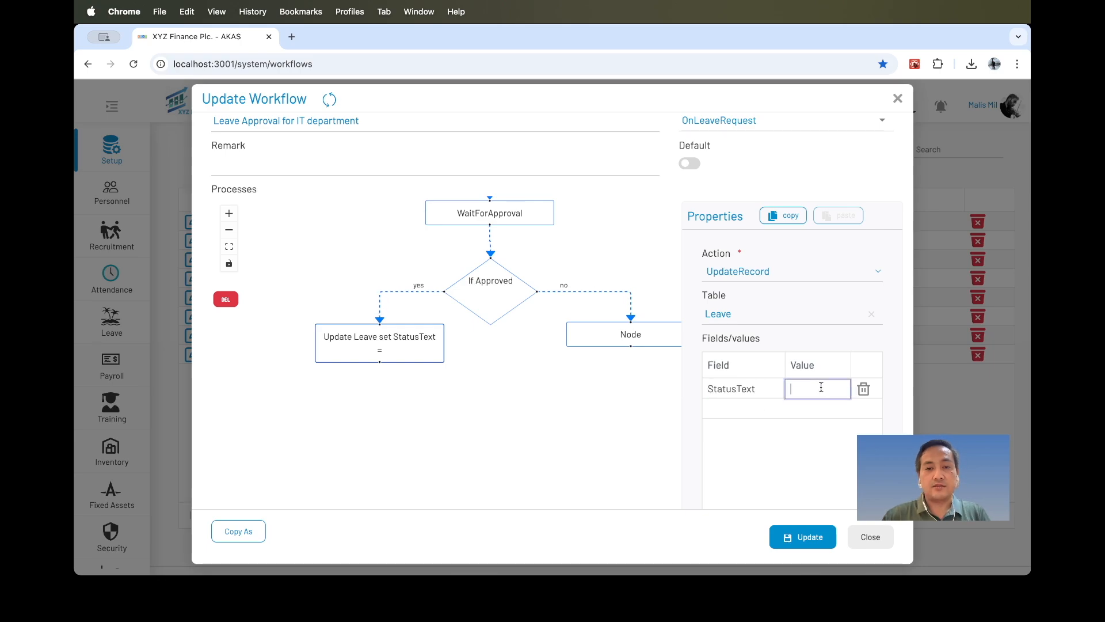
type("Partial Approved")
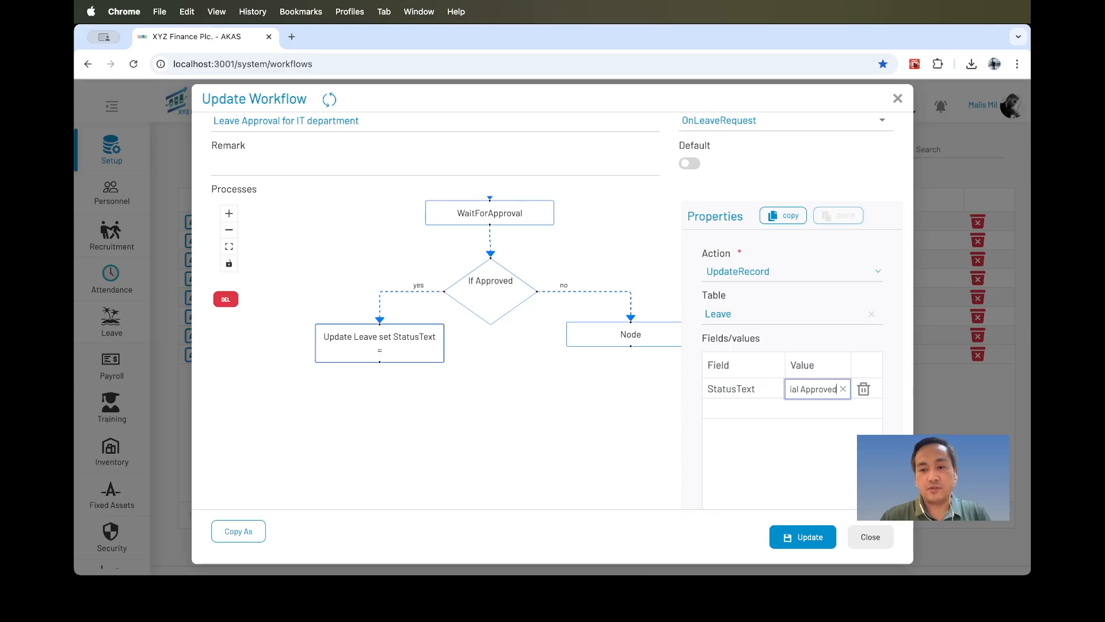
left_click(777, 446)
left_click(385, 349)
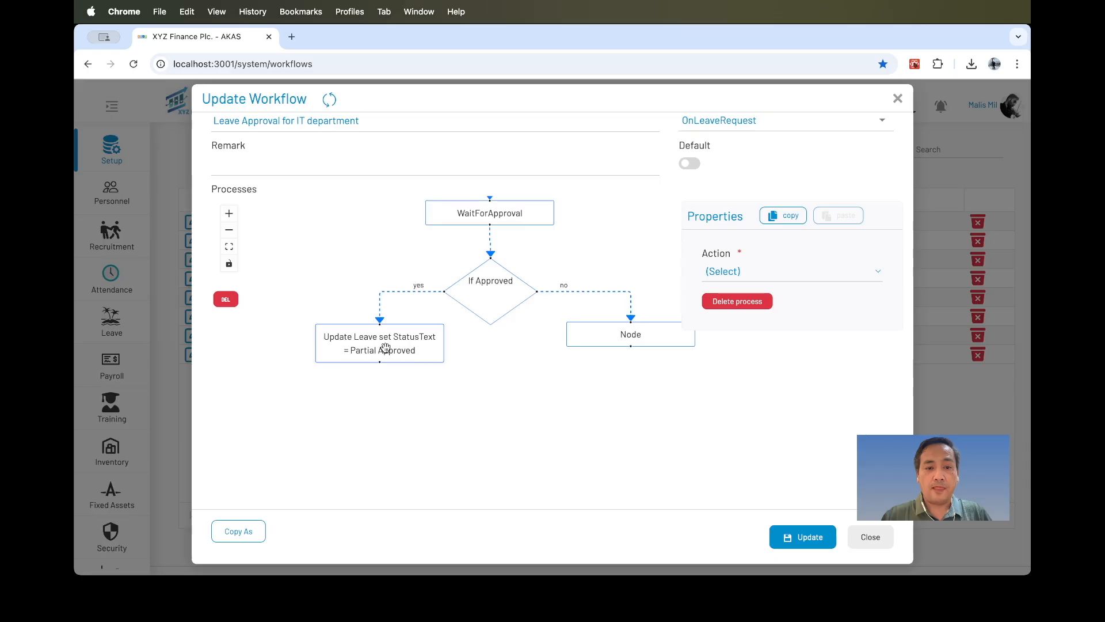
Add a node below the yes-branch update node and set it to a Mail action addressed to HeadOfDepartment.
left_click_drag(380, 362, 380, 391)
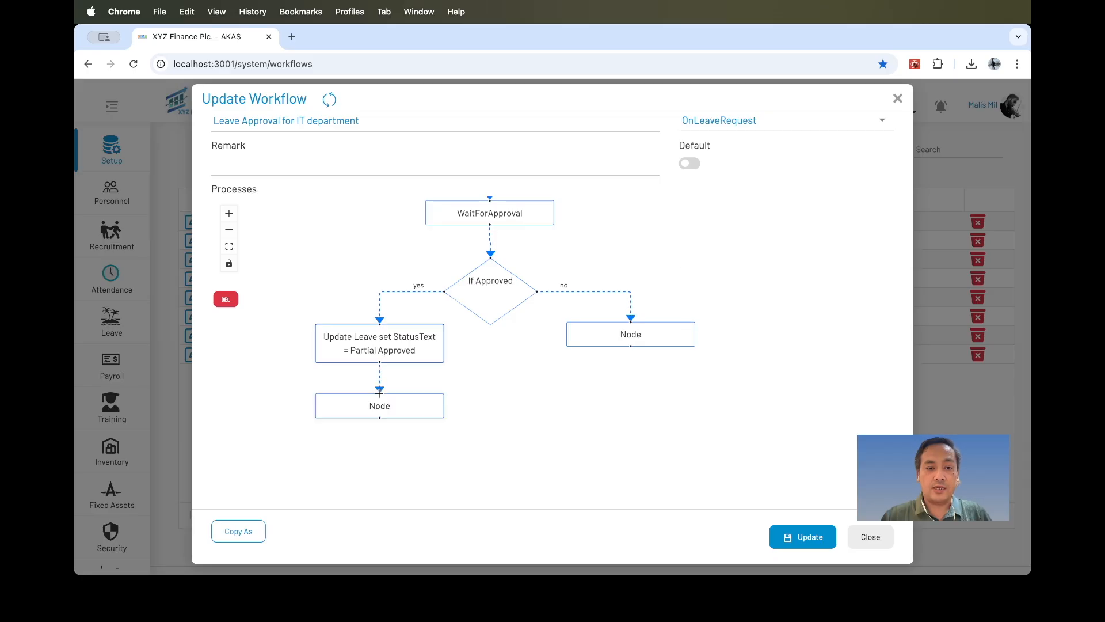
left_click(390, 412)
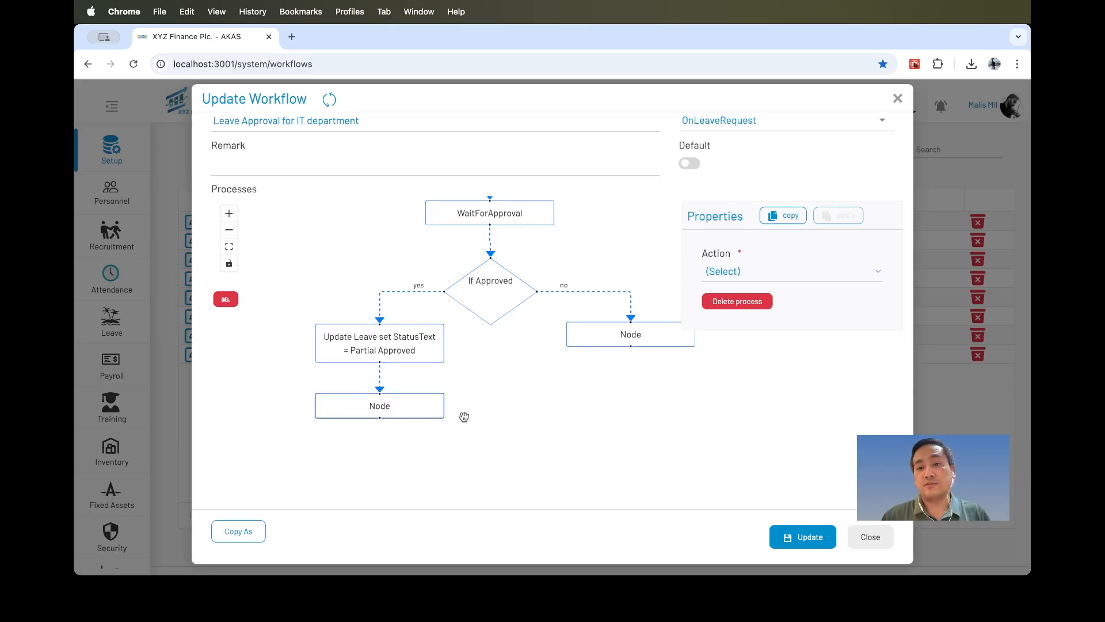
scroll(512, 363, "down", 2)
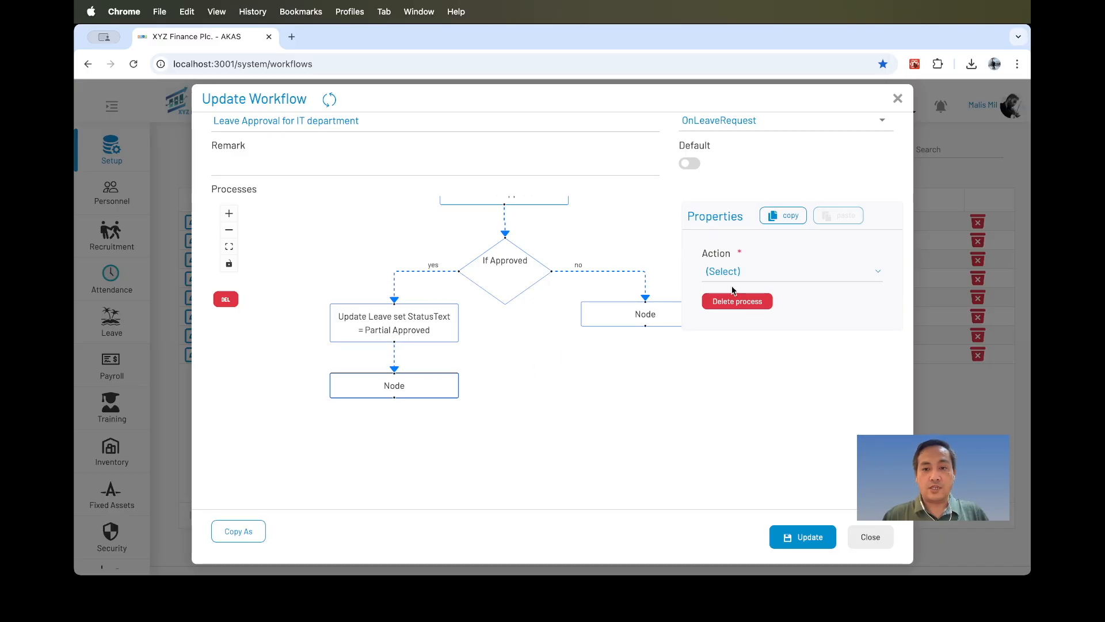
left_click(755, 271)
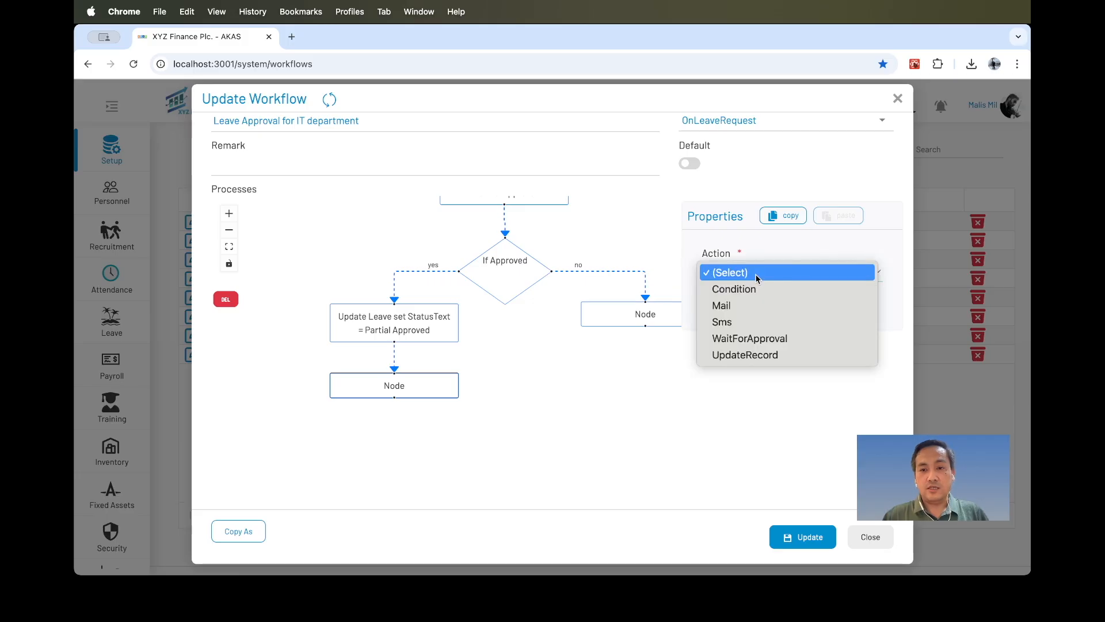
left_click(745, 306)
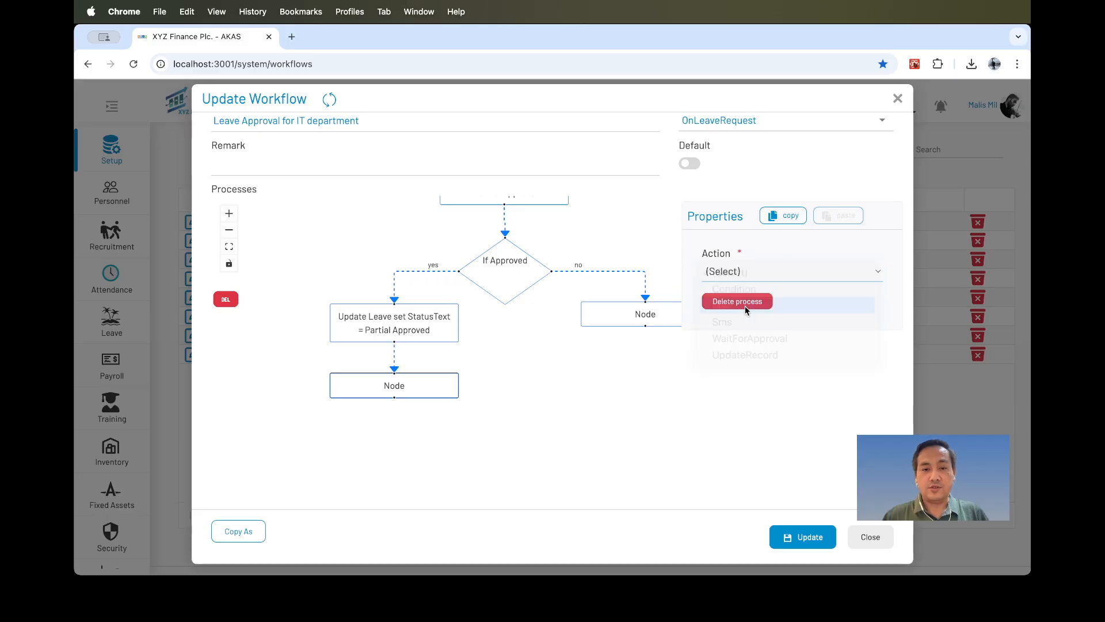
left_click(749, 316)
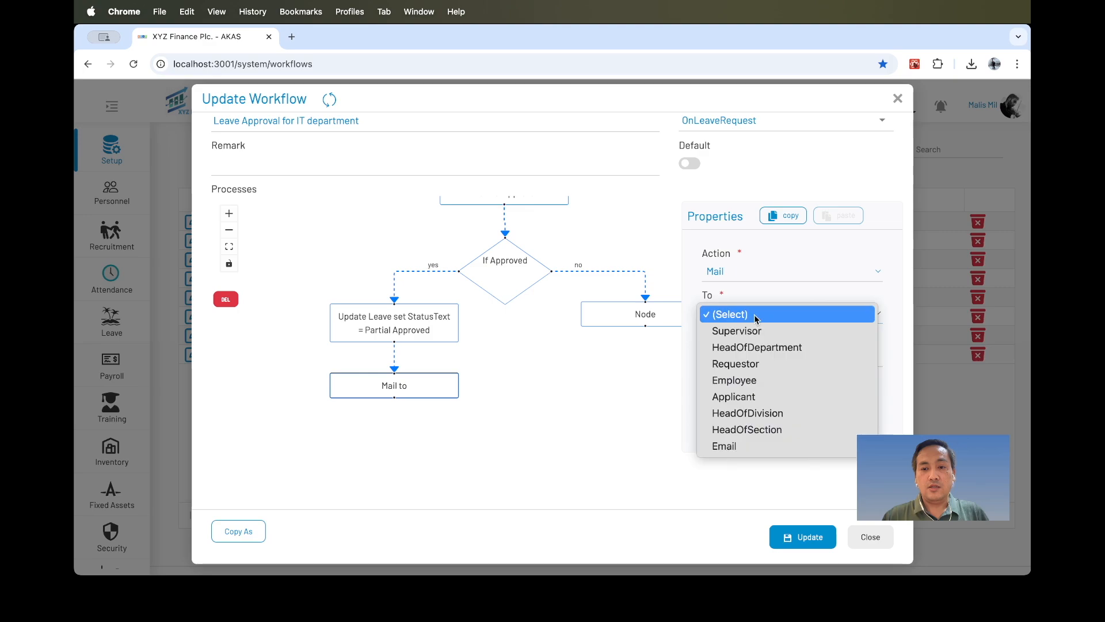
left_click(751, 347)
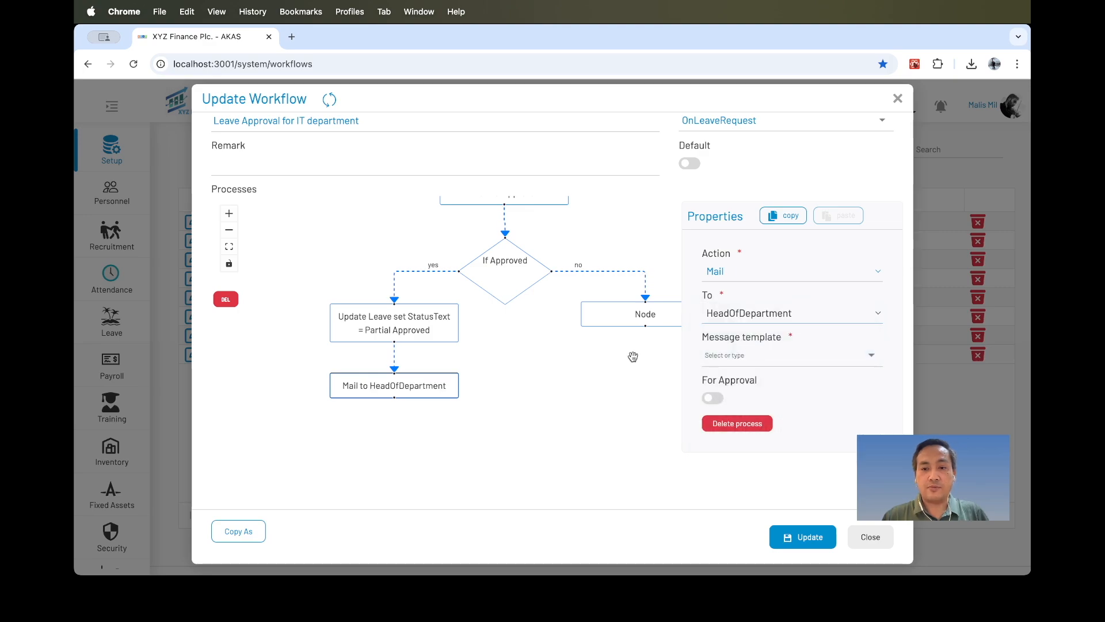
left_click(774, 313)
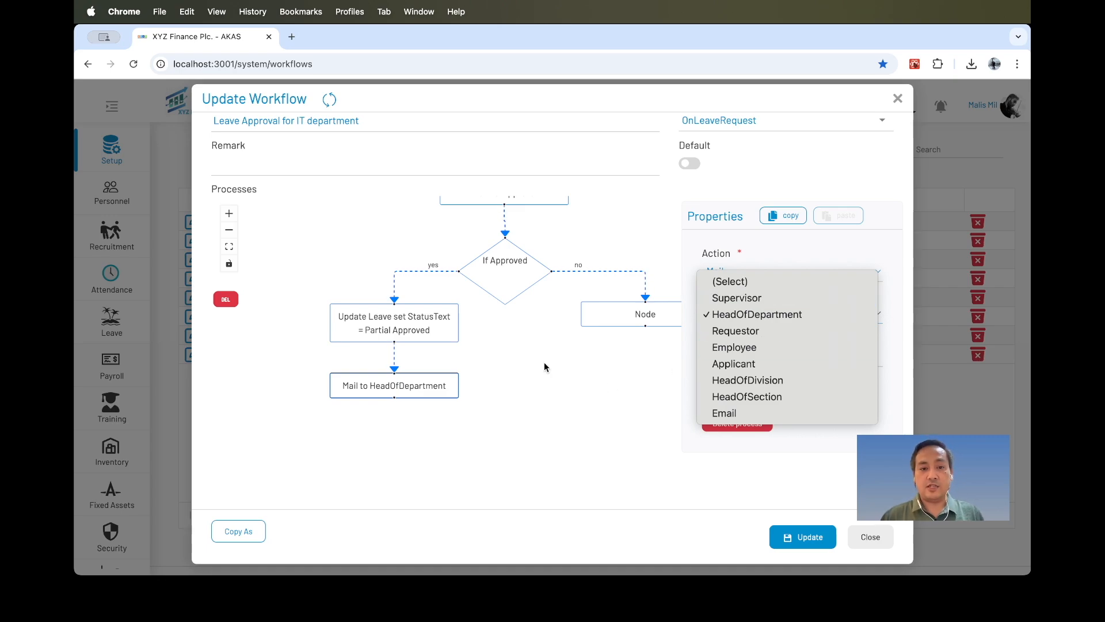
left_click(507, 360)
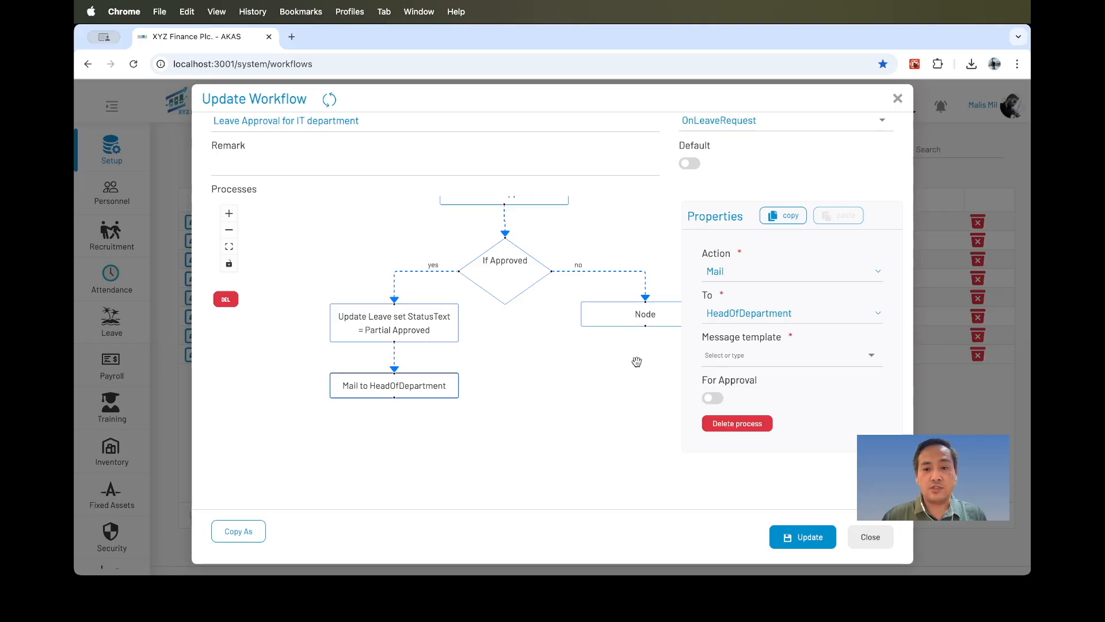
Enable For Approval and choose the Leave request message template for the HeadOfDepartment mail node.
left_click(713, 398)
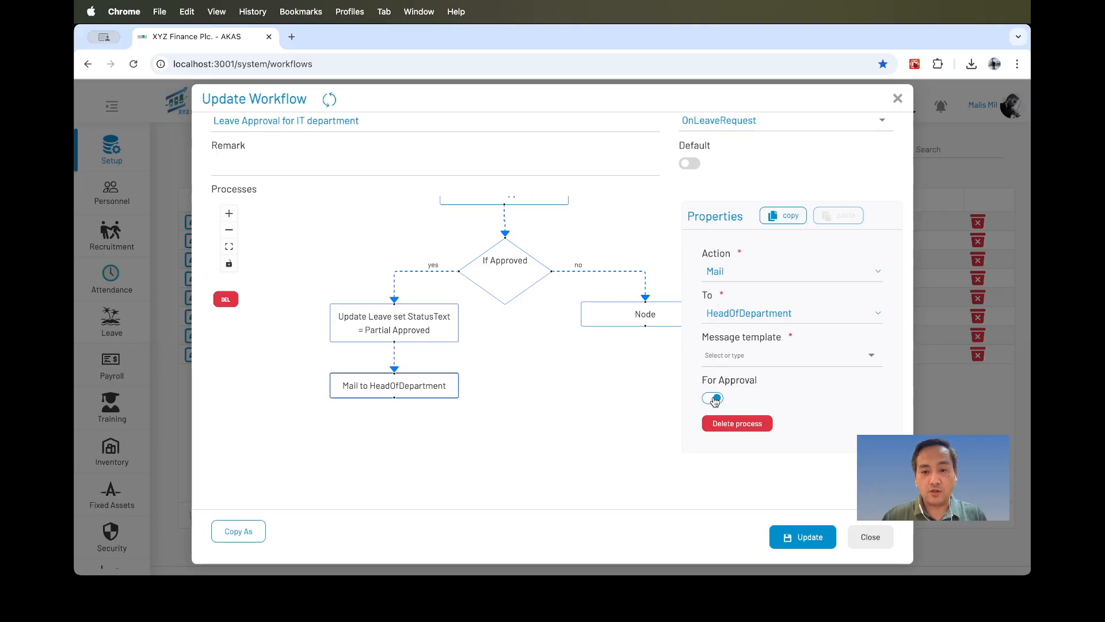
left_click(750, 358)
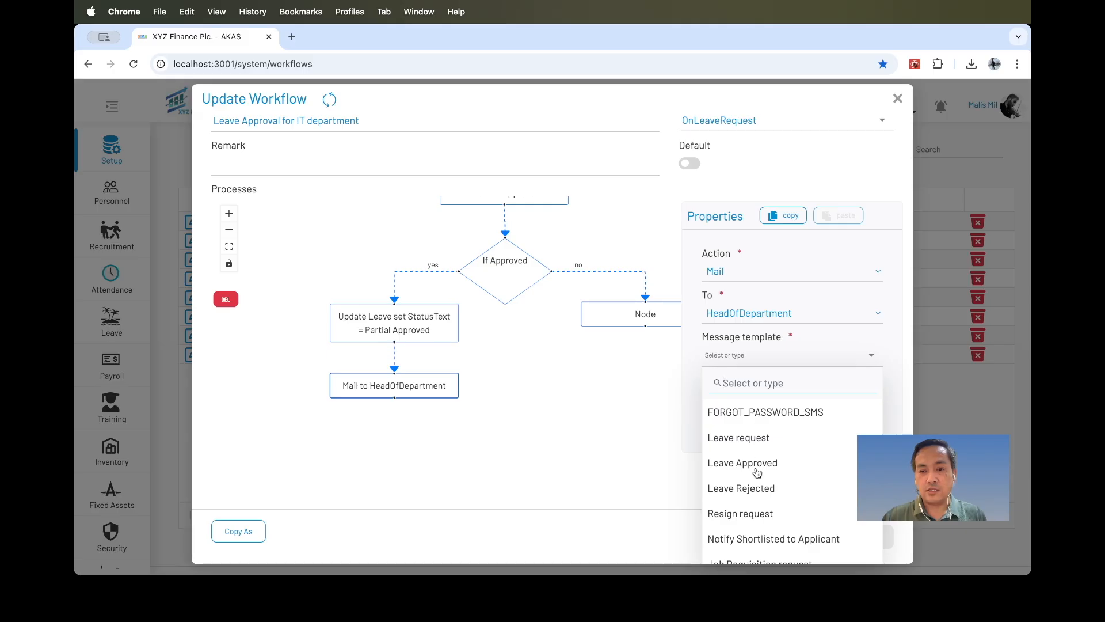
left_click(756, 441)
left_click(568, 437)
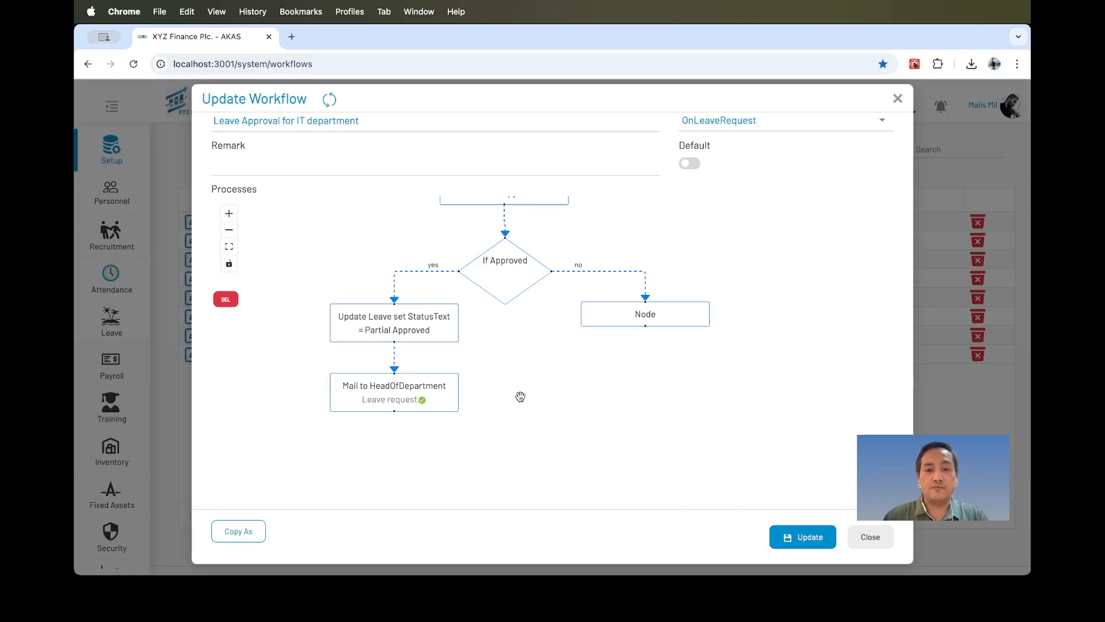
Copy the yes-branch update node's properties and paste them into the no-branch node.
left_click(397, 391)
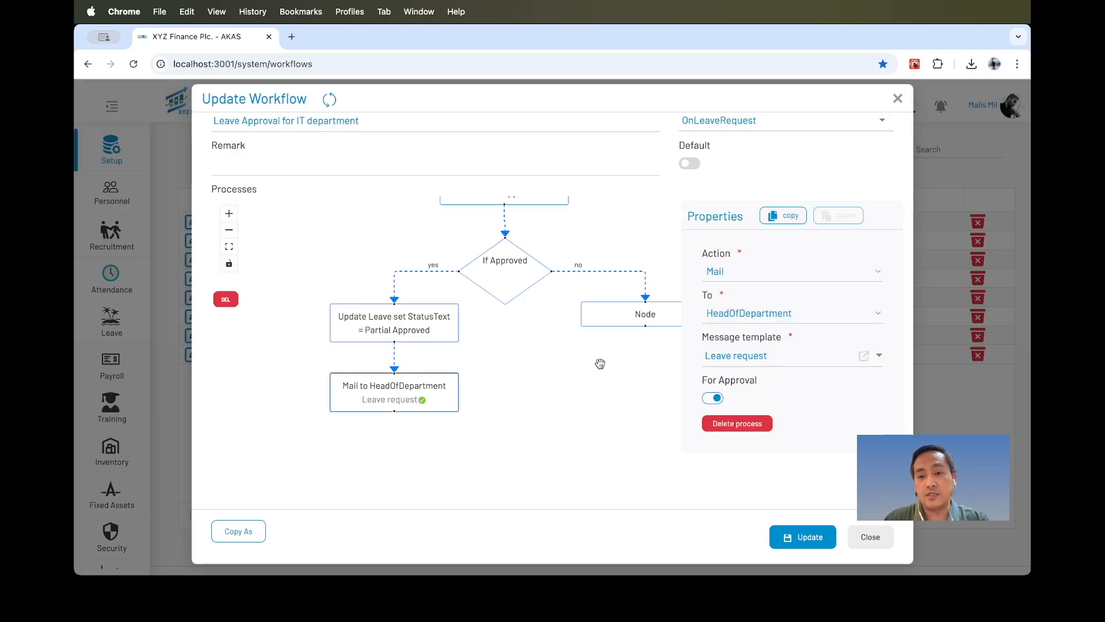
scroll(600, 364, "up", 3)
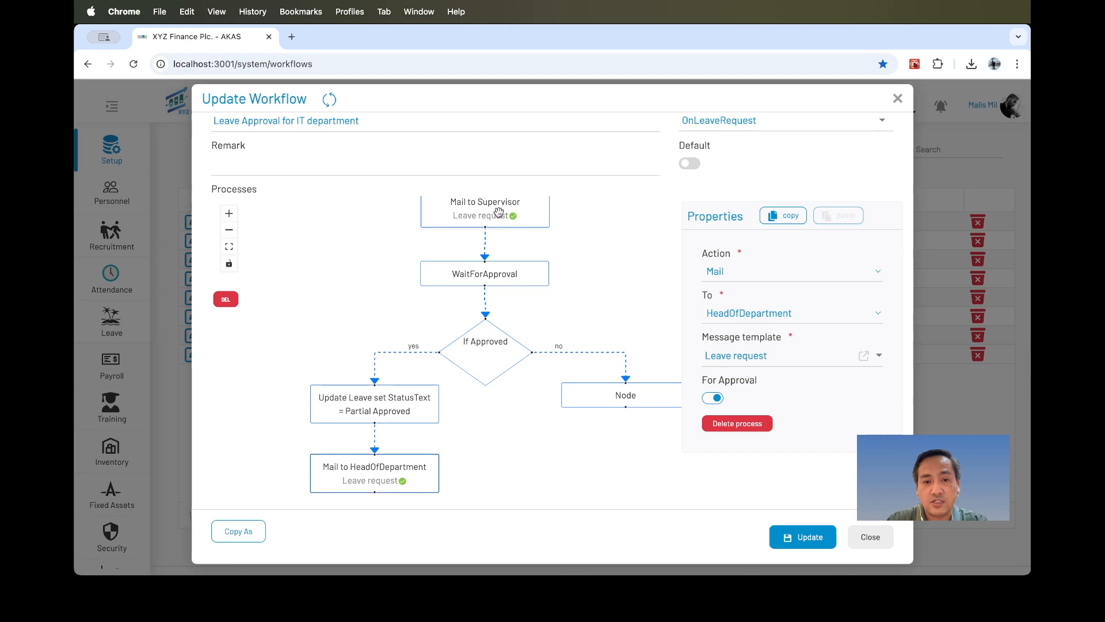
left_click(477, 449)
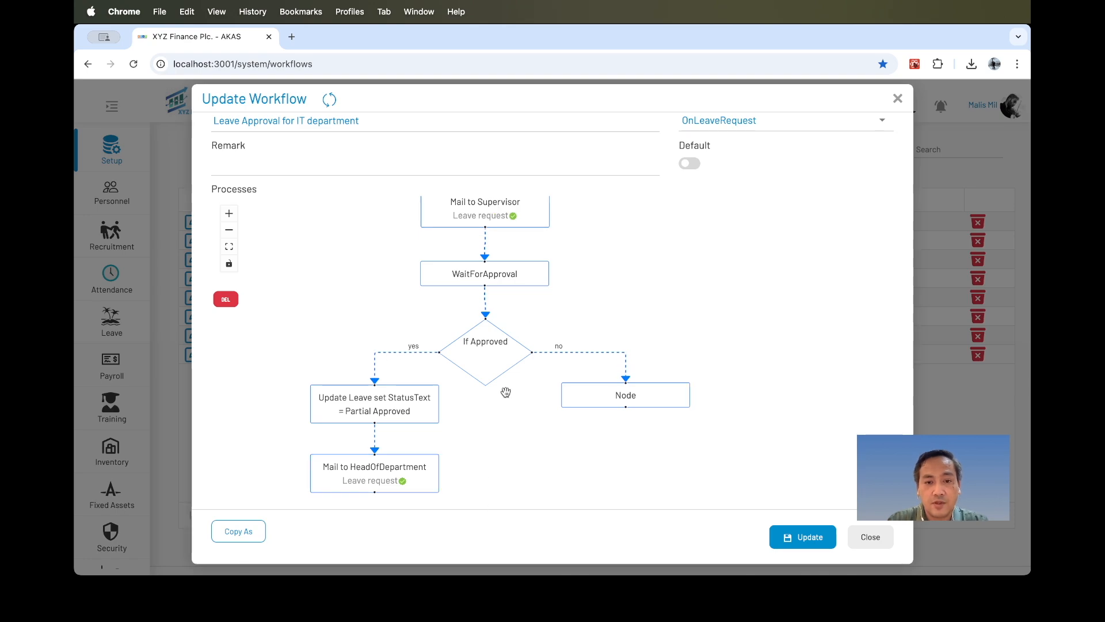
scroll(587, 301, "down", 2)
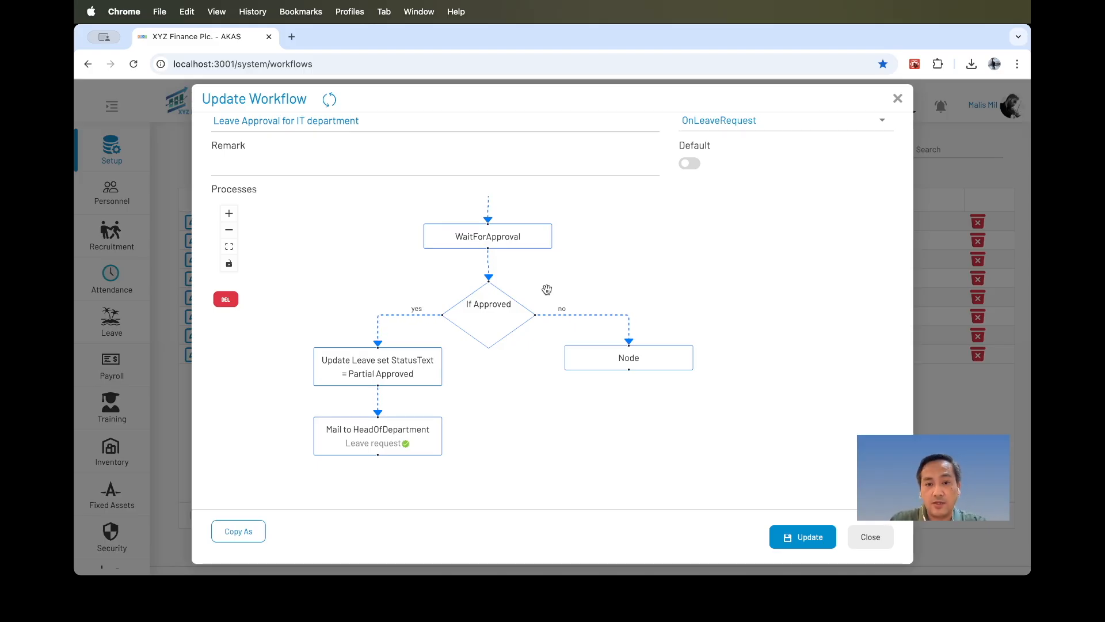
left_click(612, 358)
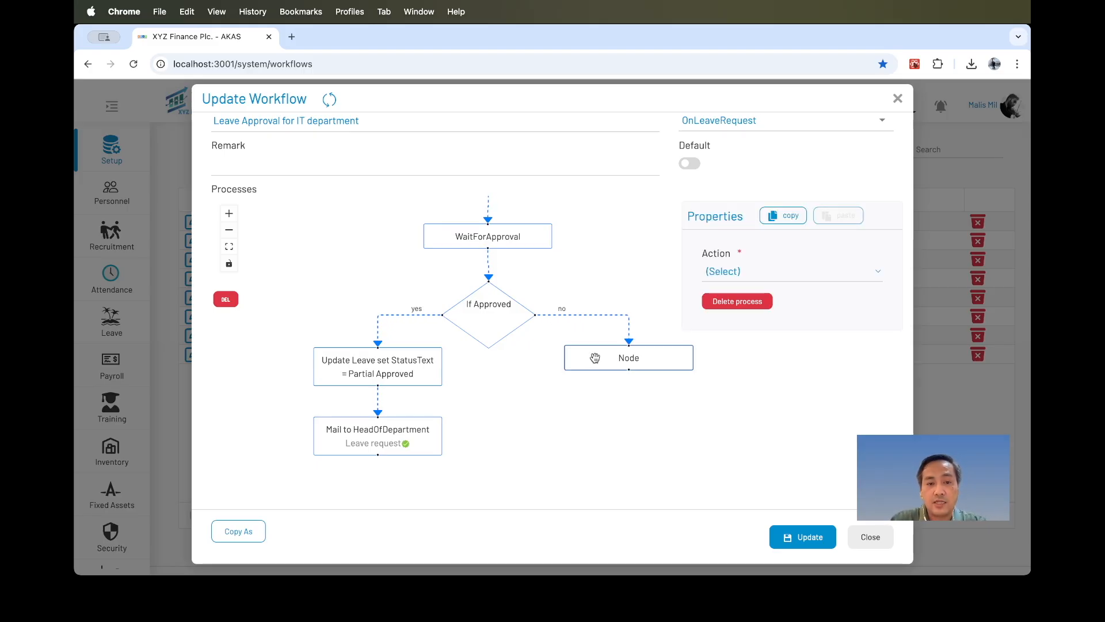
left_click(394, 374)
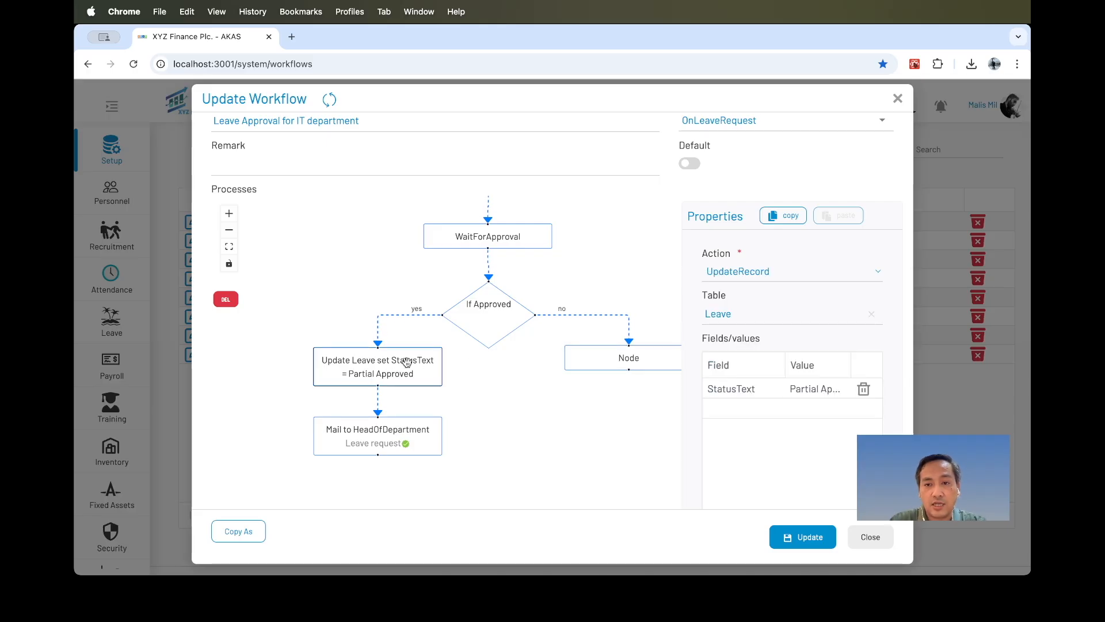
left_click(786, 215)
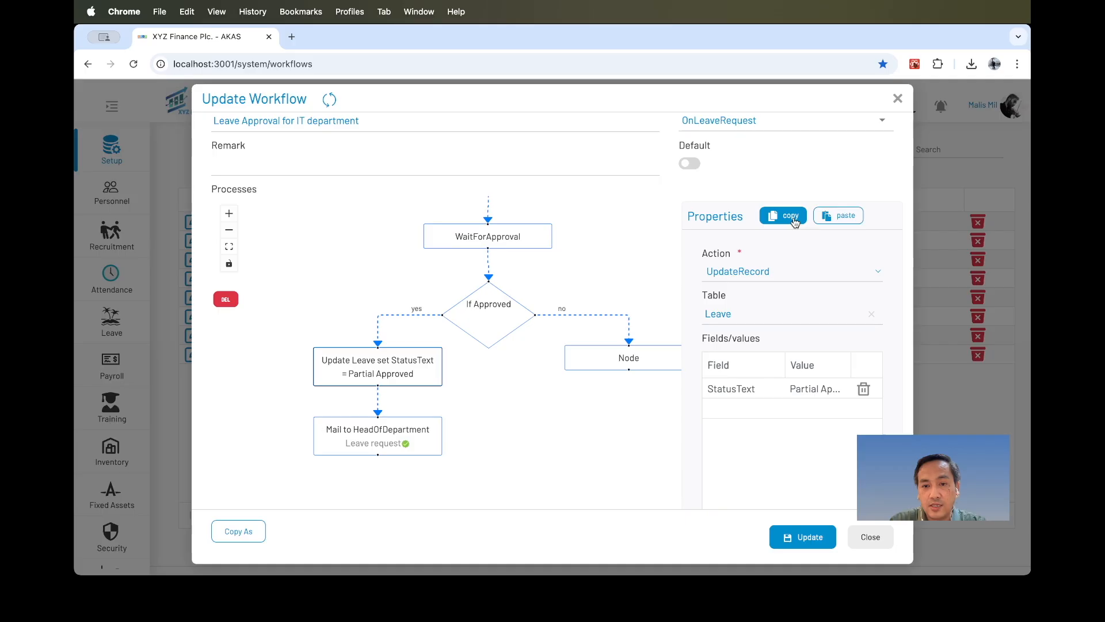
left_click(649, 357)
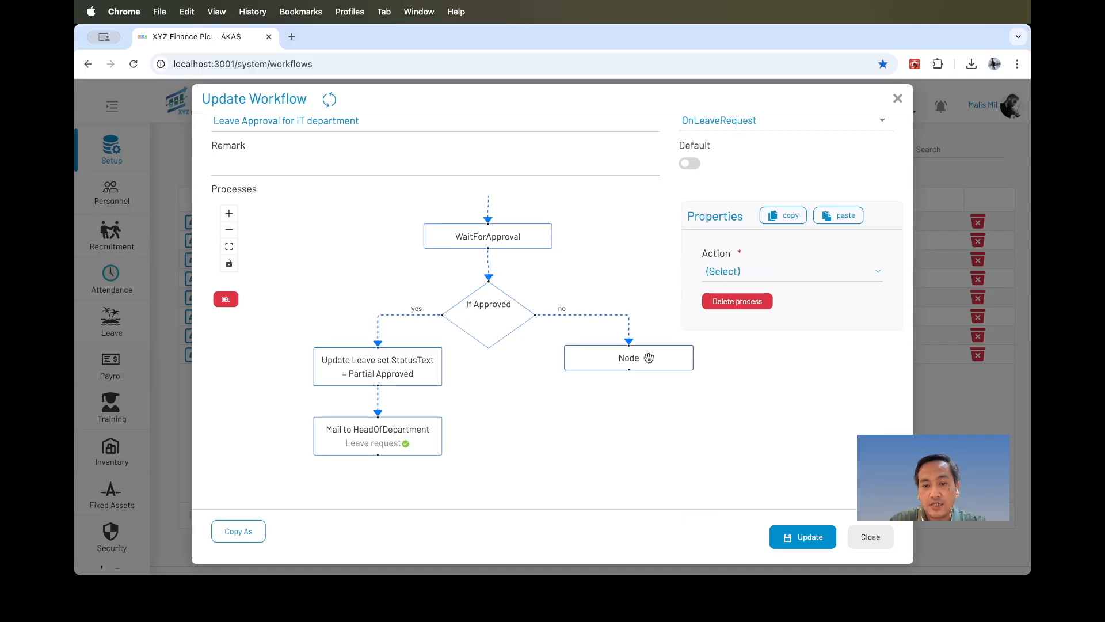
left_click(838, 216)
left_click(631, 383)
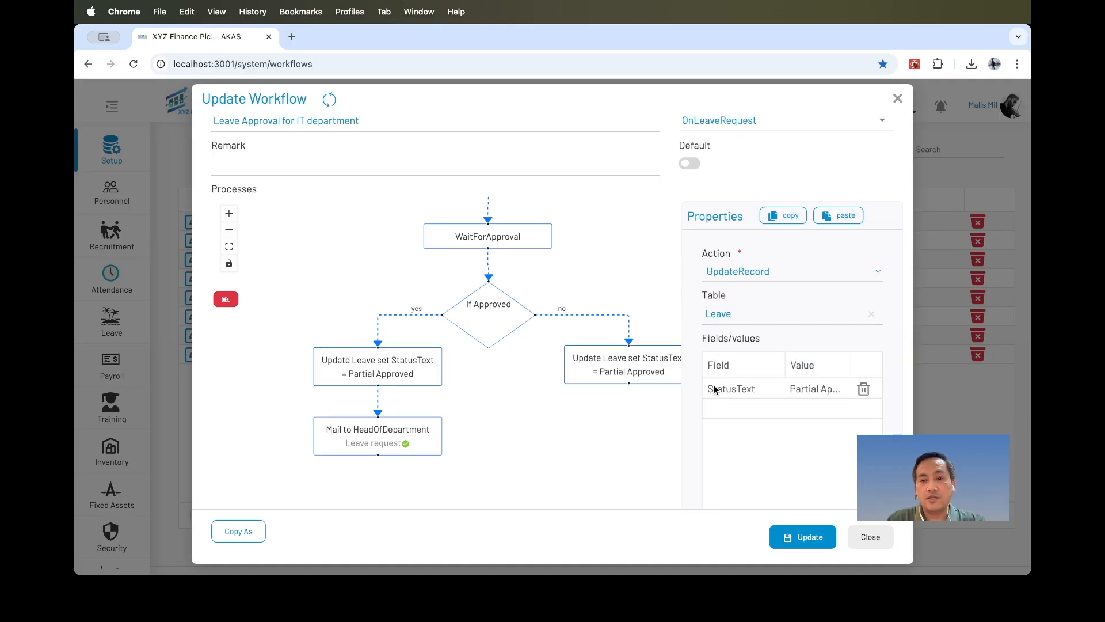
Set the no-branch node's StatusText field value to Rejected.
left_click(813, 390)
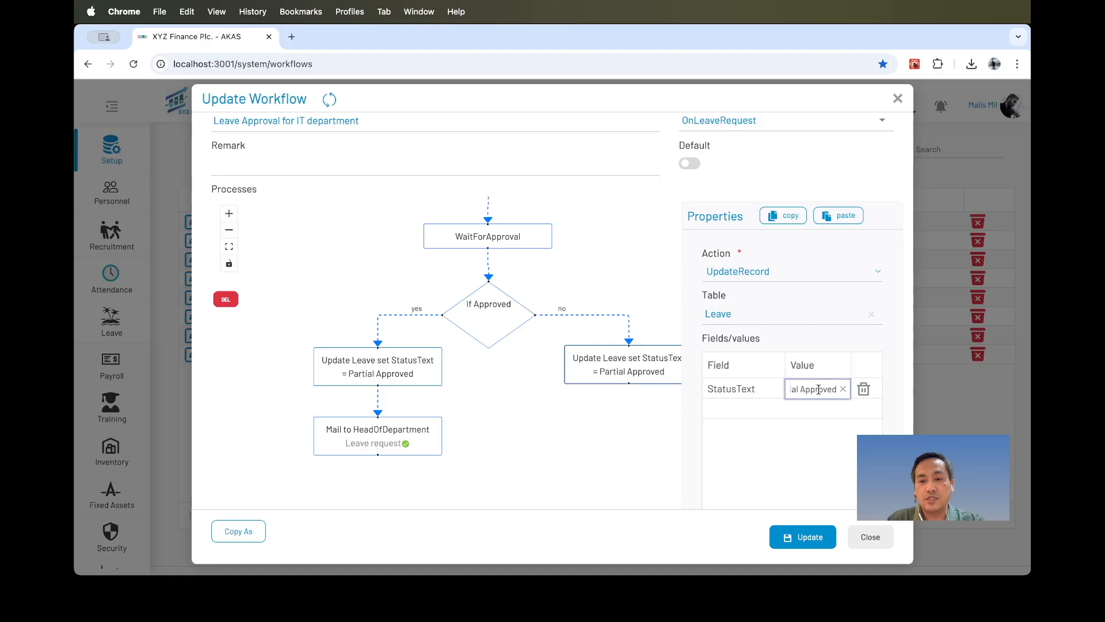
triple_click(818, 390)
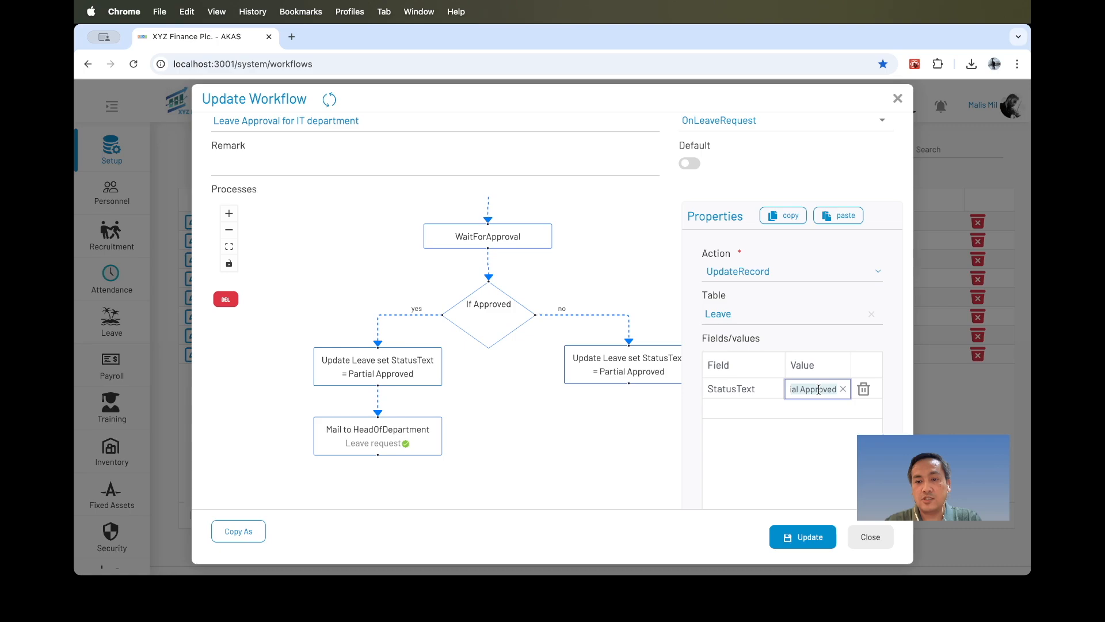
type("Rejected")
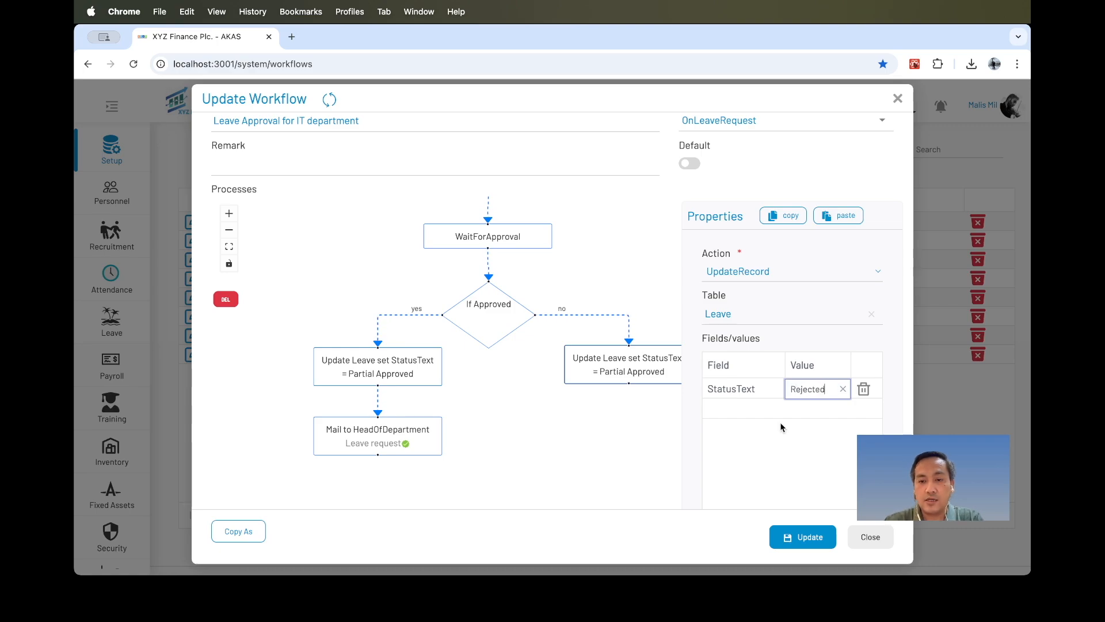
left_click(782, 427)
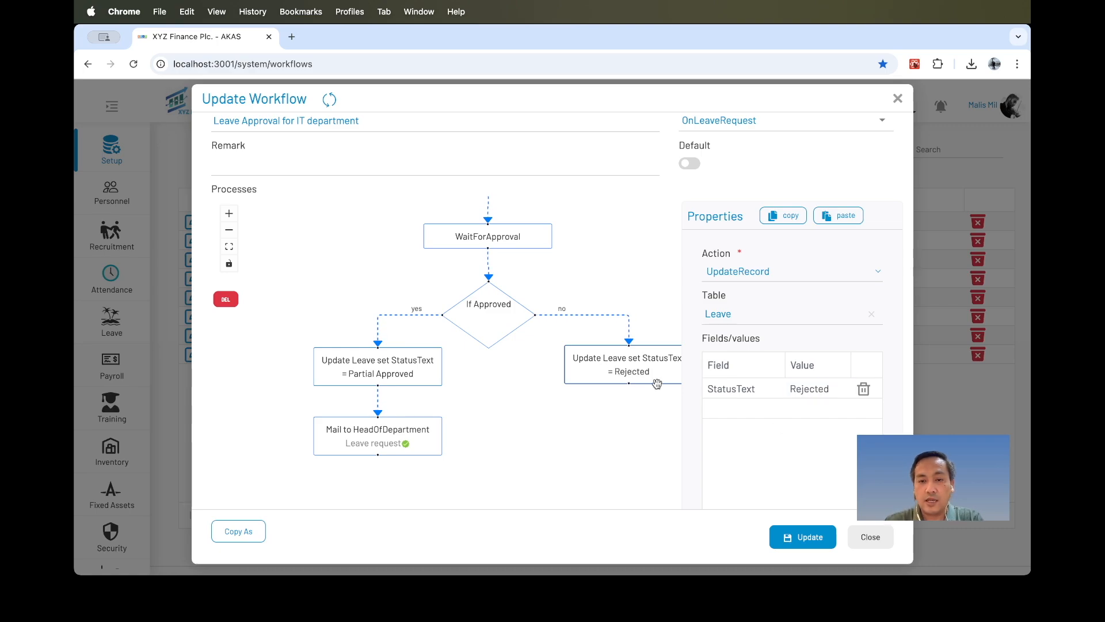
Add the Rejected field to the no-branch update node with the value true.
left_click(738, 403)
left_click(748, 409)
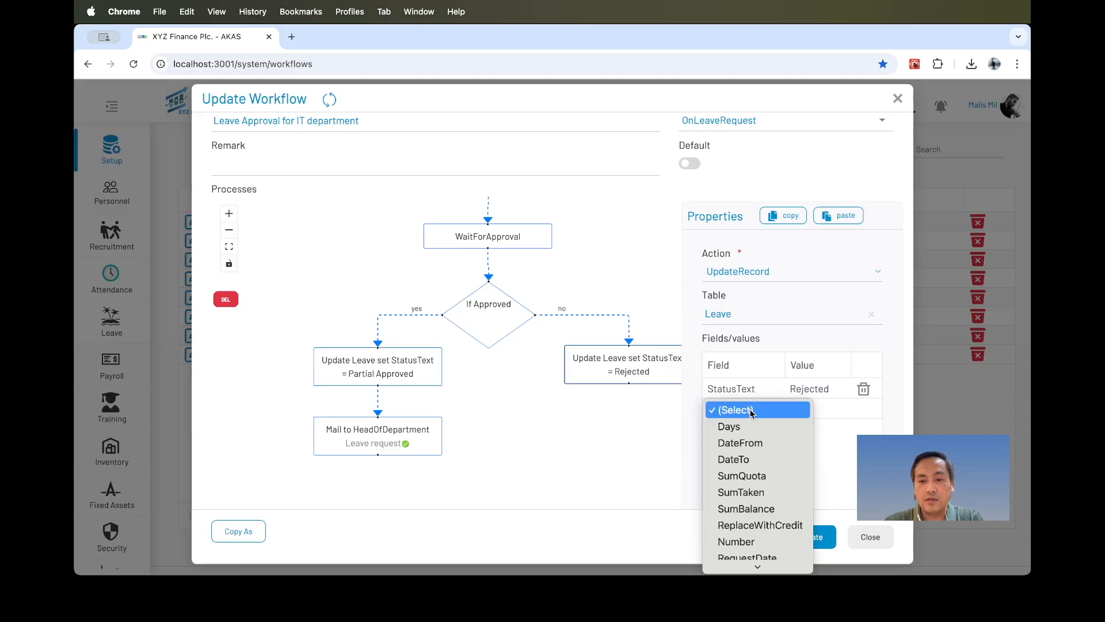
left_click(754, 442)
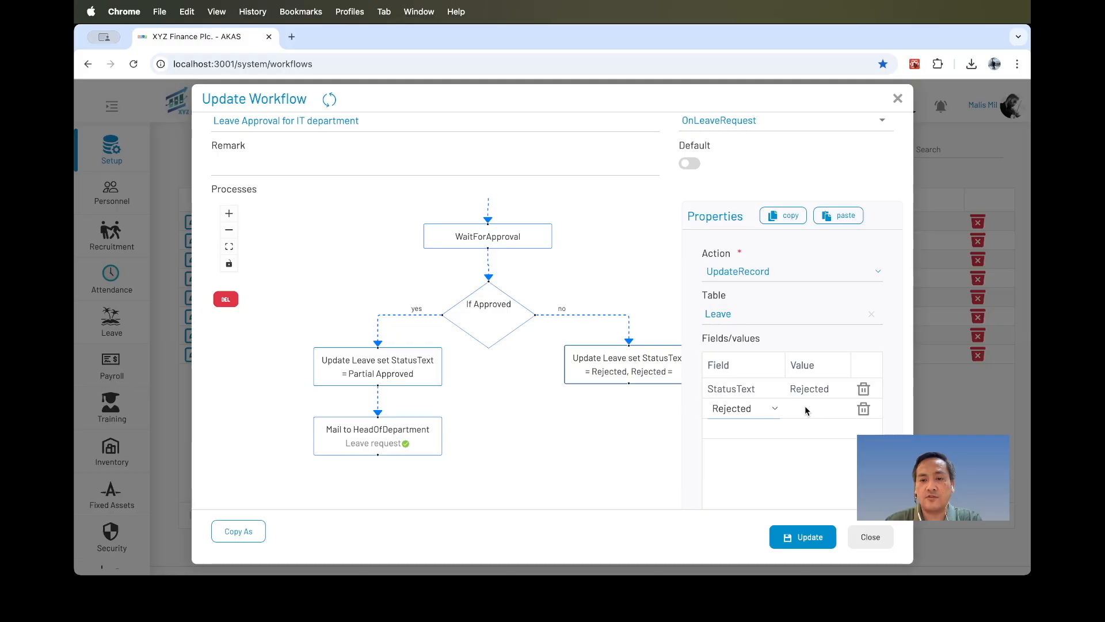
left_click(805, 408)
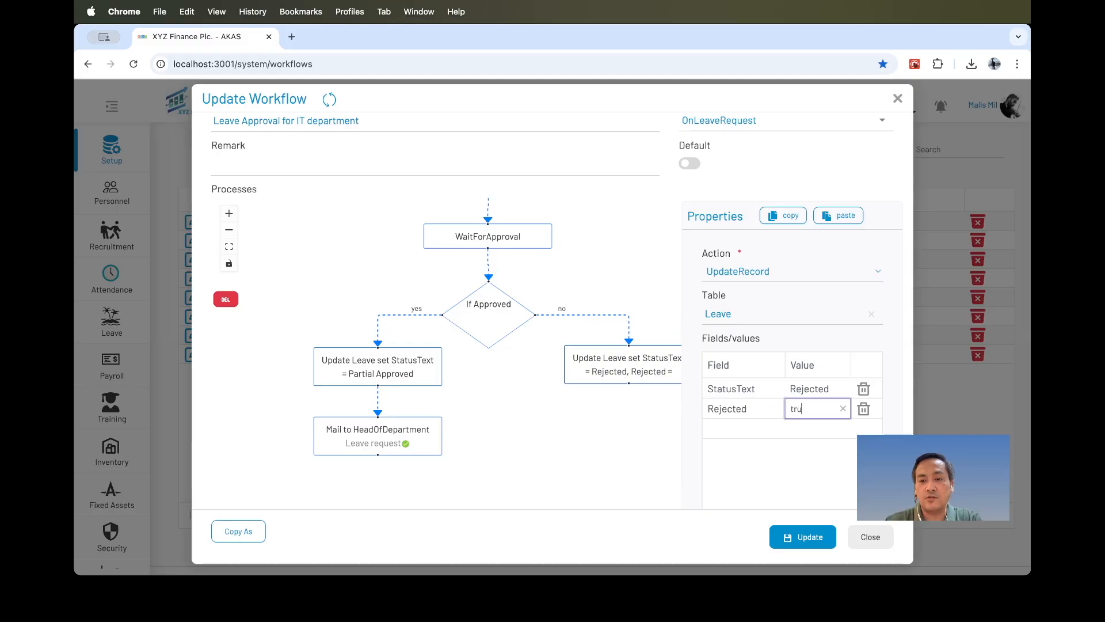
left_click(763, 457)
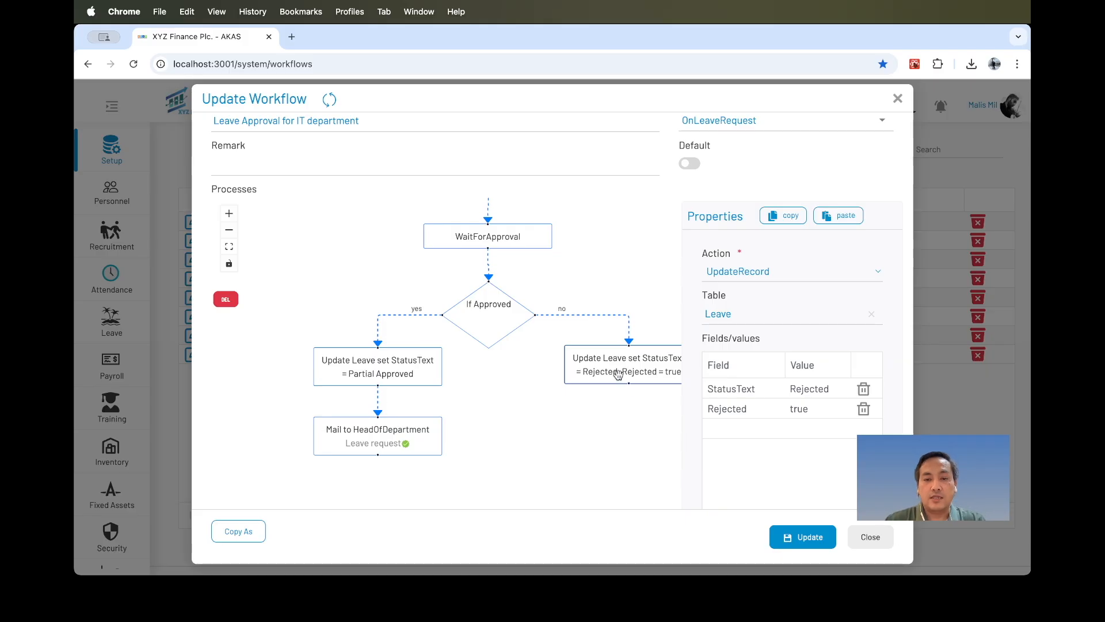
Add a Mail node below the no-branch update node, sent to the Requestor with the Leave Rejected template.
left_click_drag(628, 405, 626, 426)
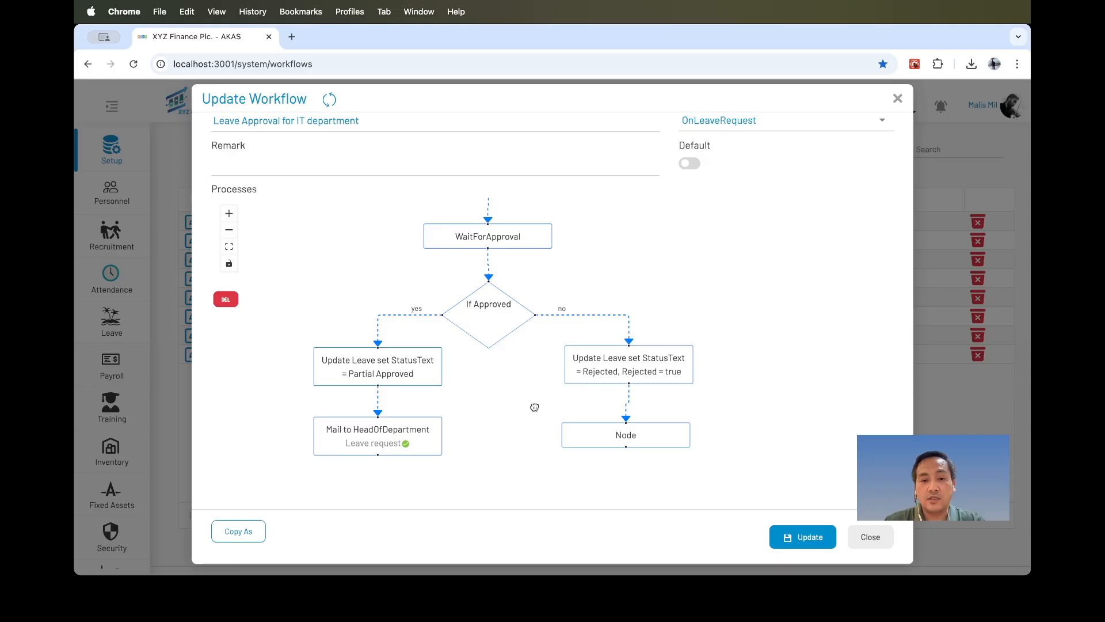
left_click_drag(533, 408, 450, 361)
left_click(518, 387)
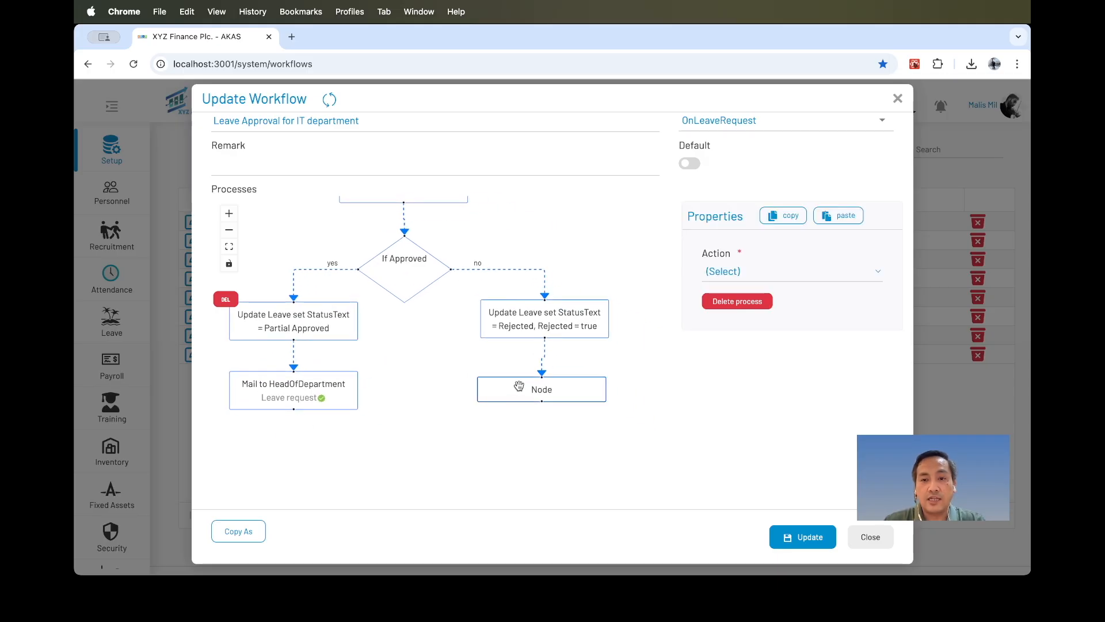
left_click(740, 271)
left_click(741, 307)
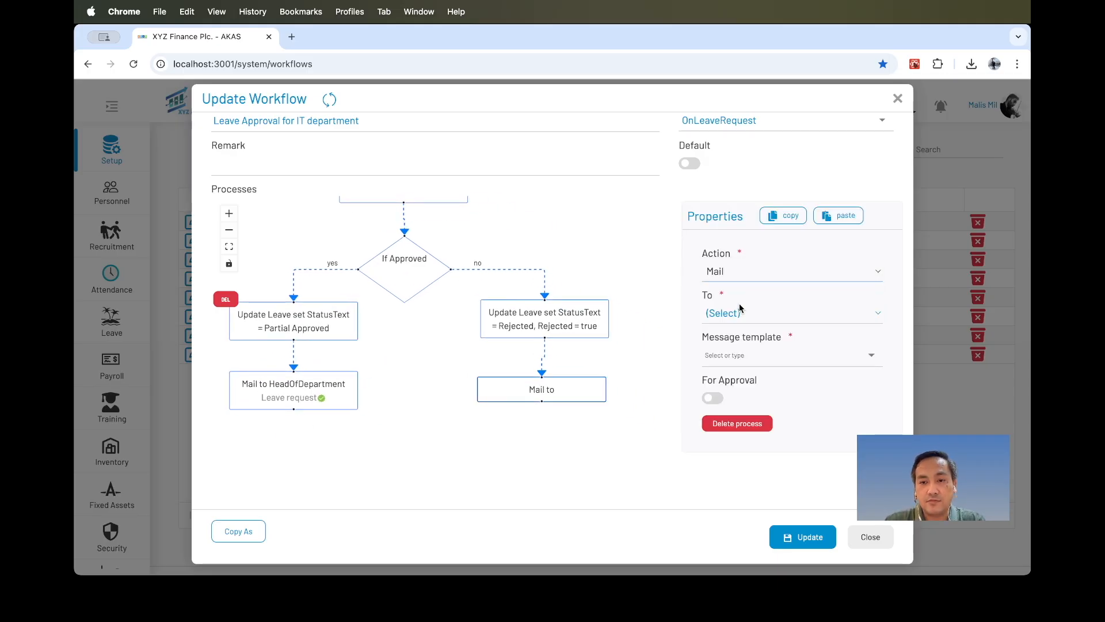
left_click(752, 311)
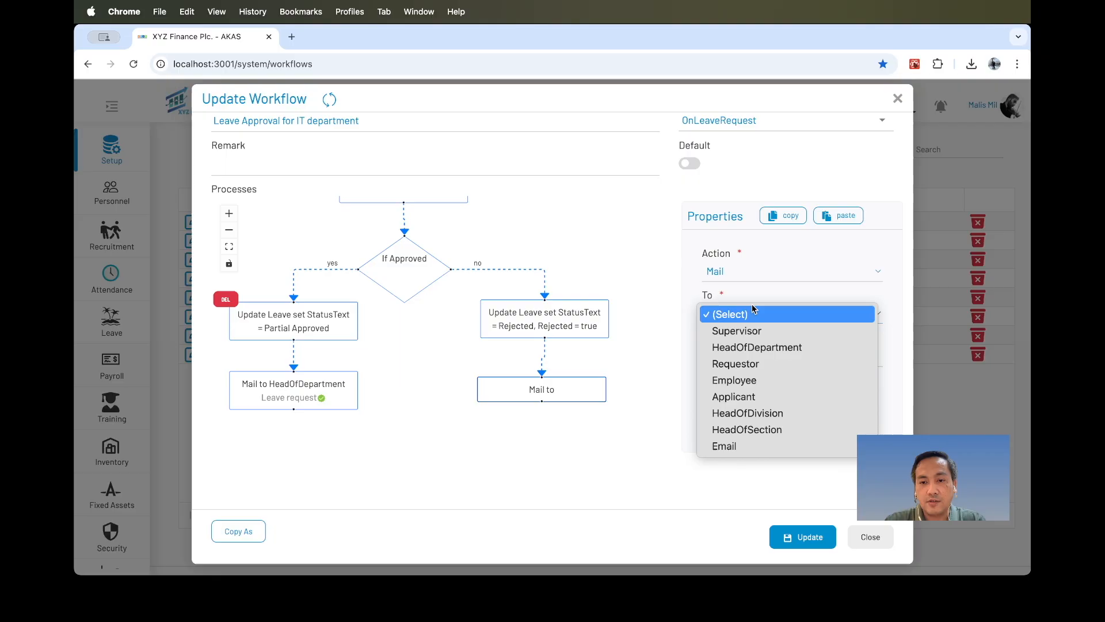
left_click(747, 361)
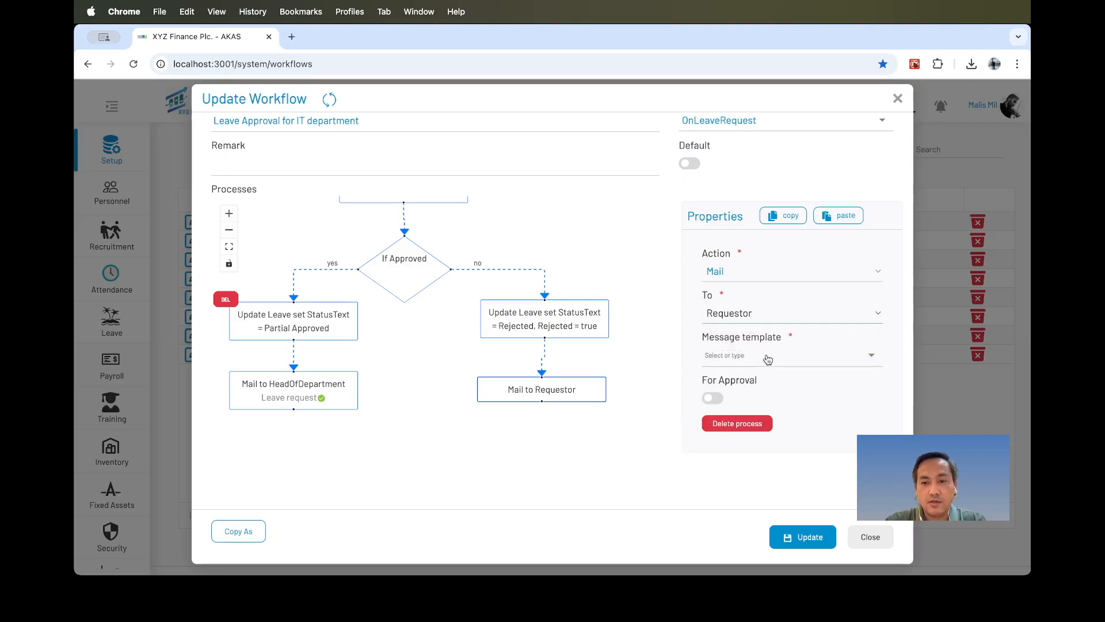
left_click(767, 357)
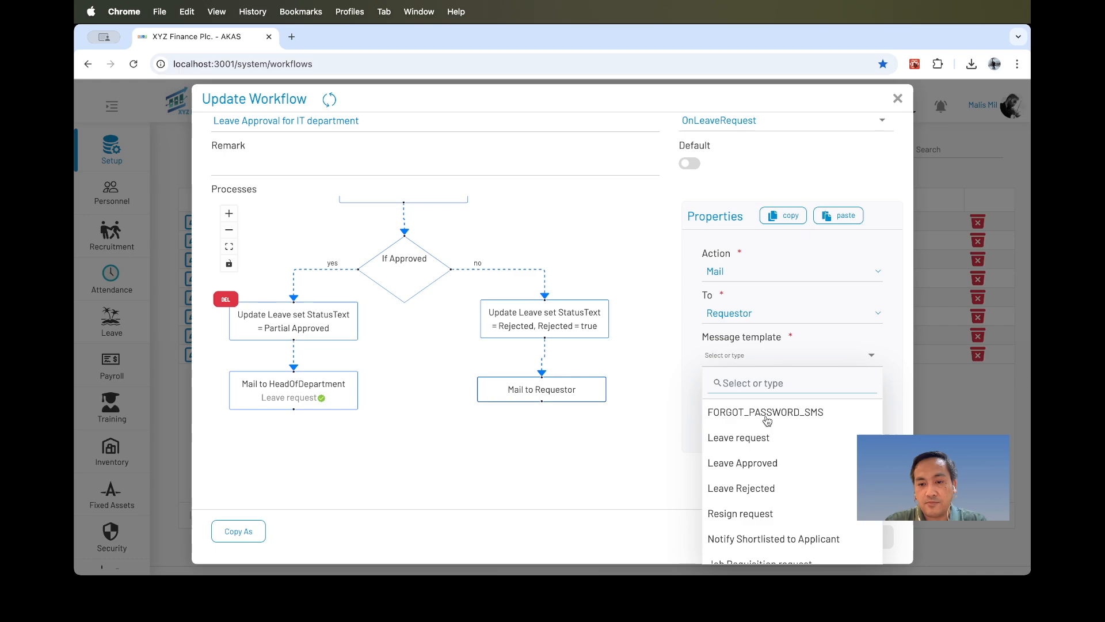
left_click(746, 489)
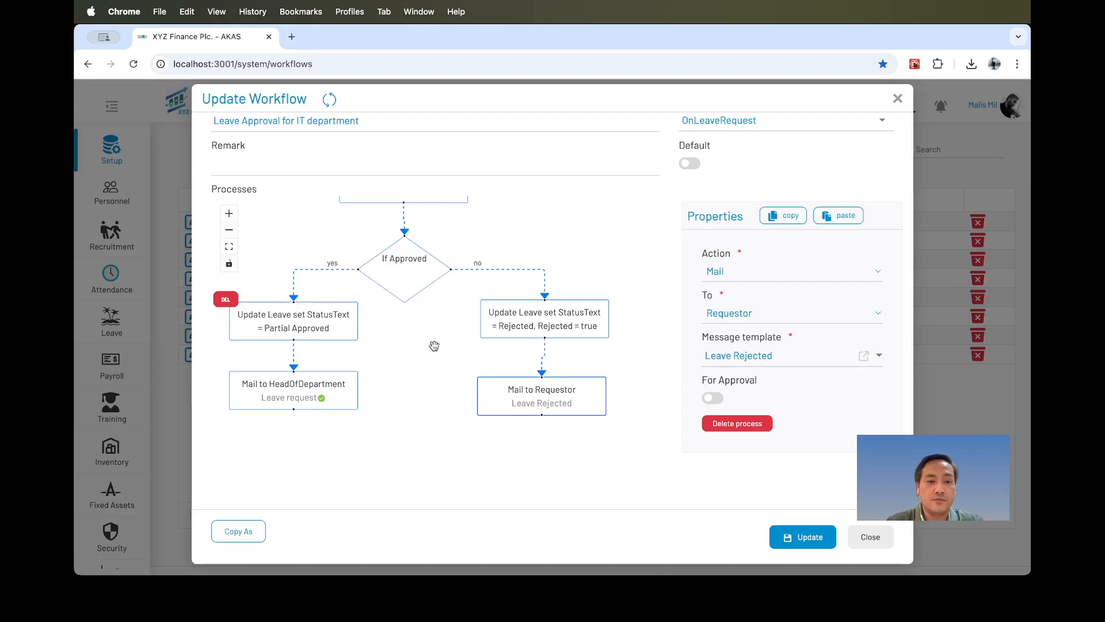
Add a WaitForApproval node below the Mail to HeadOfDepartment node.
left_click_drag(434, 343, 467, 296)
left_click_drag(561, 341, 566, 336)
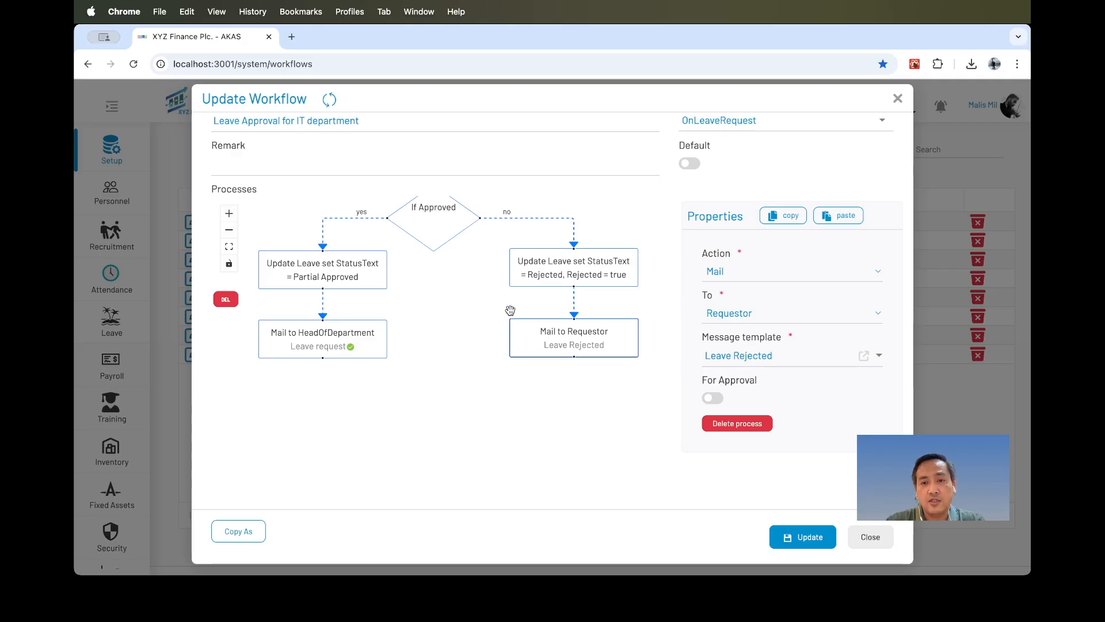
left_click(586, 269)
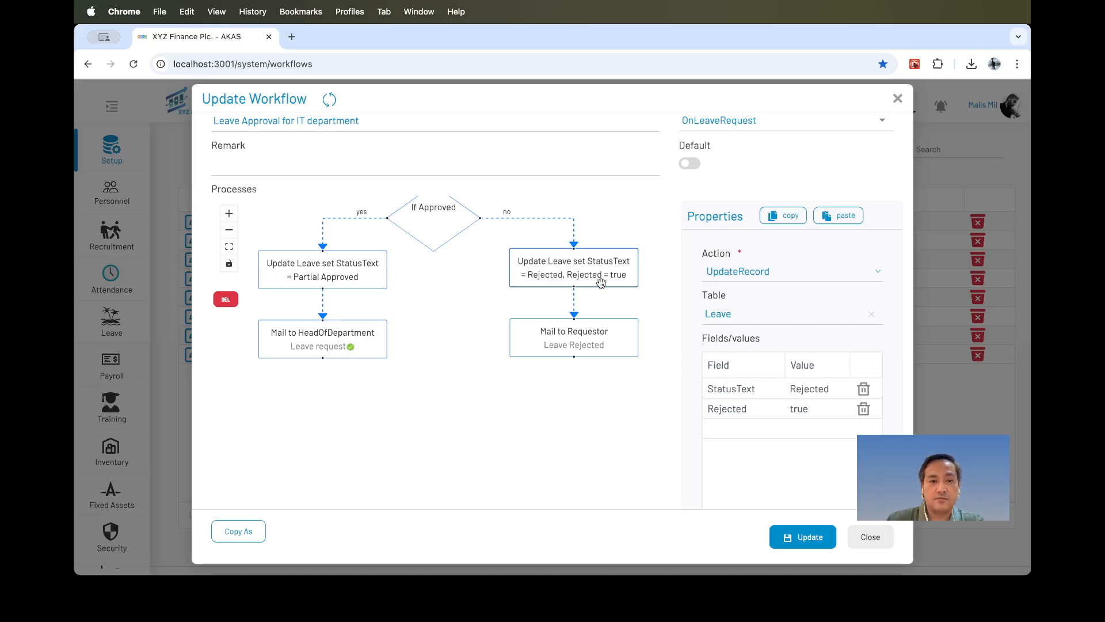
left_click(452, 314)
left_click_drag(444, 308, 465, 311)
left_click(356, 345)
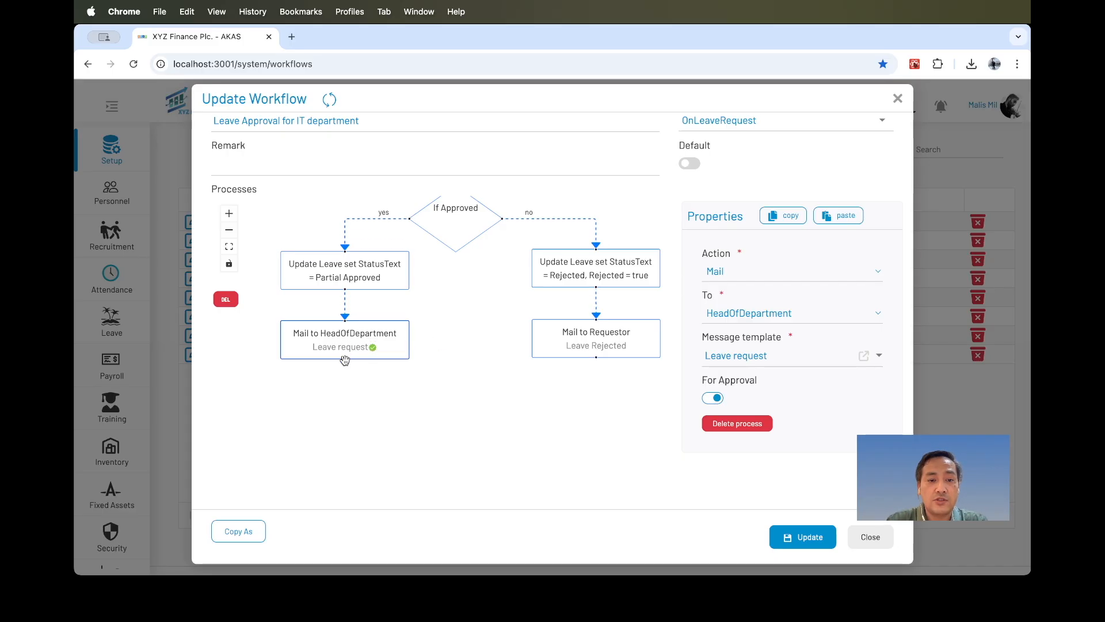
left_click_drag(345, 386, 352, 397)
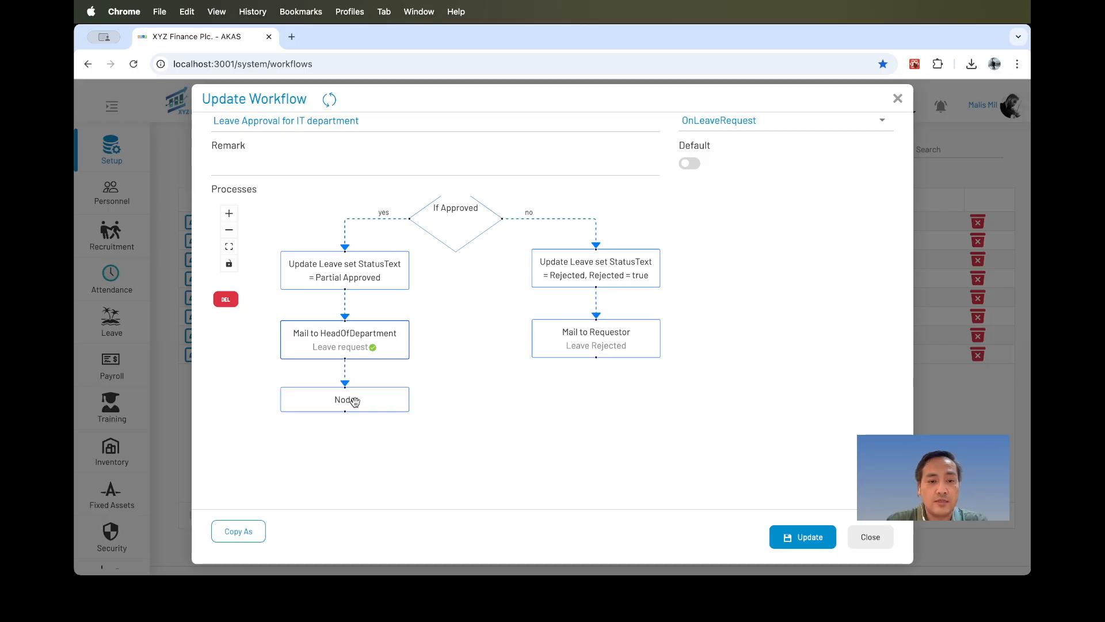
left_click(759, 277)
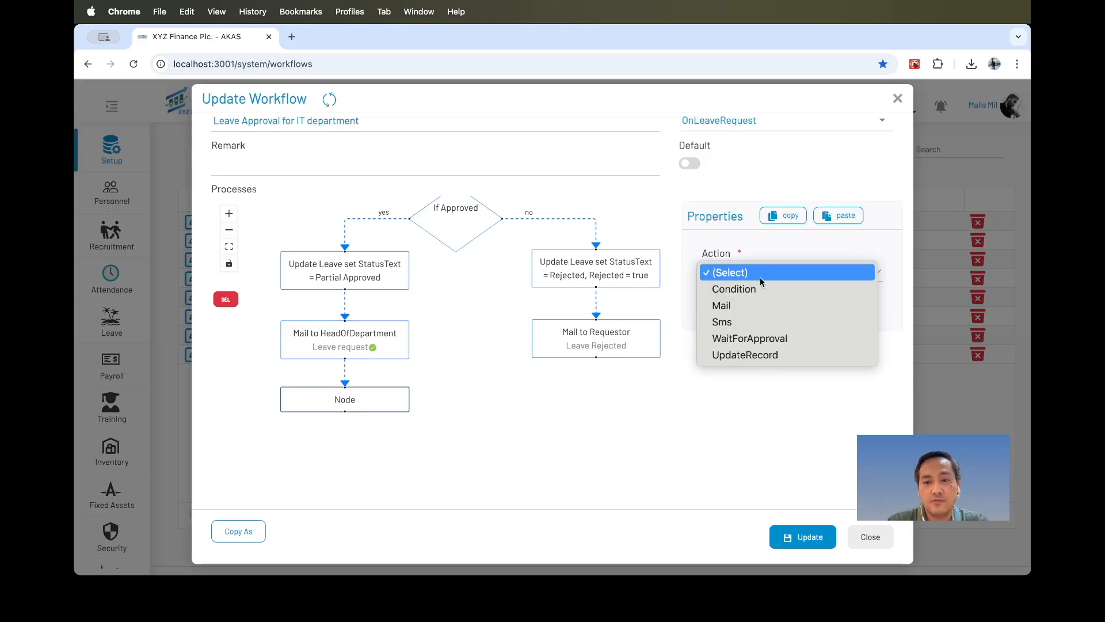
left_click(760, 339)
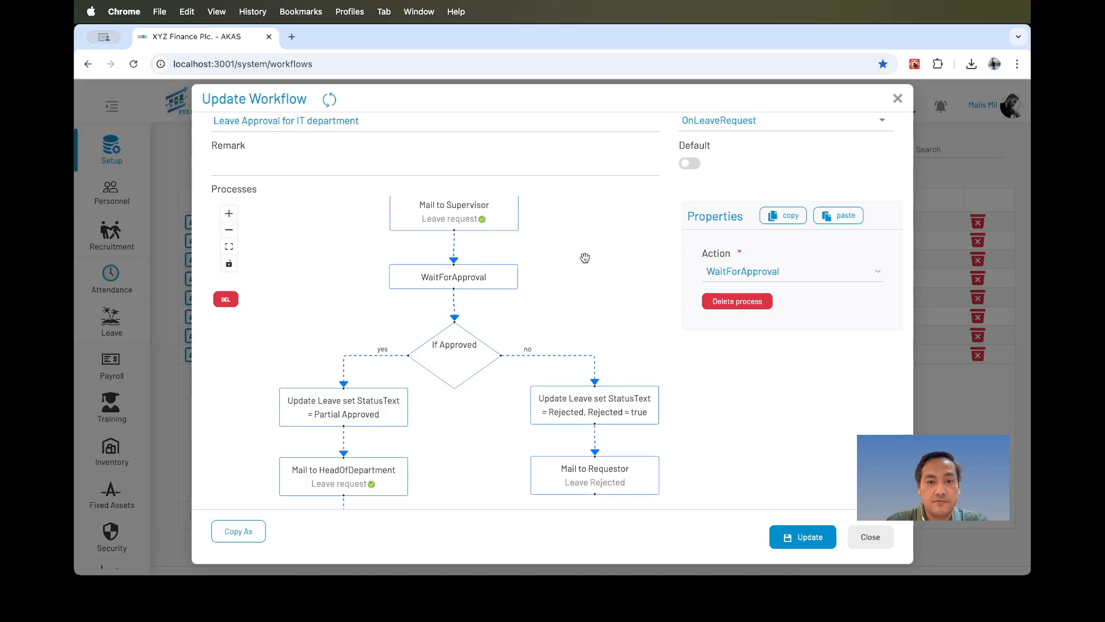
Add a Condition node set to If Approved below the new WaitForApproval node.
left_click_drag(572, 284, 592, 202)
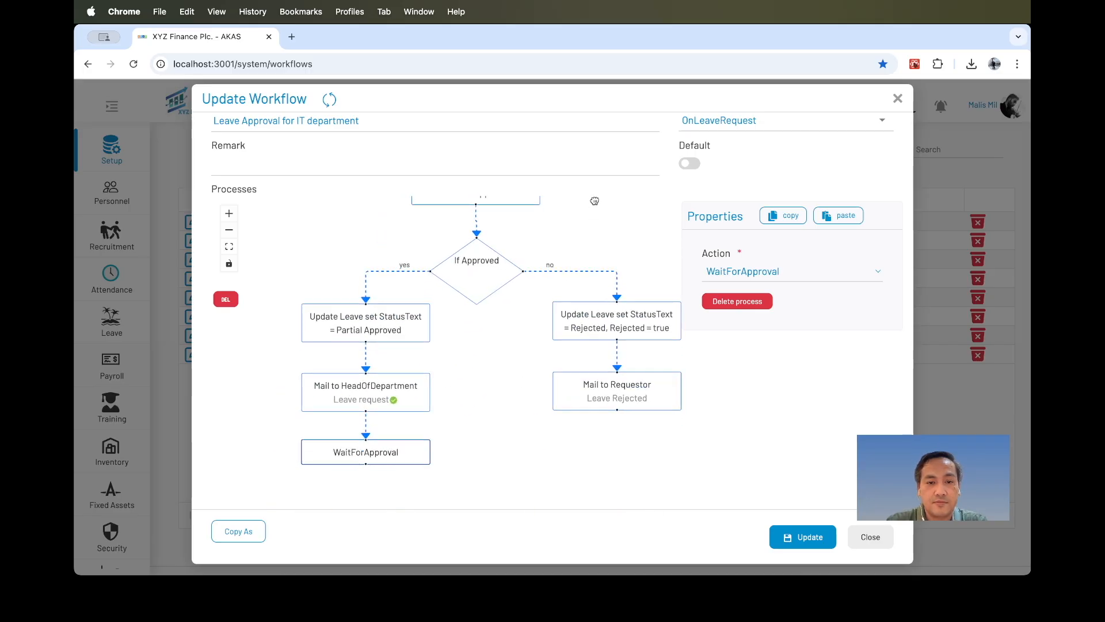
left_click(503, 403)
left_click_drag(501, 424, 534, 435)
left_click(396, 398)
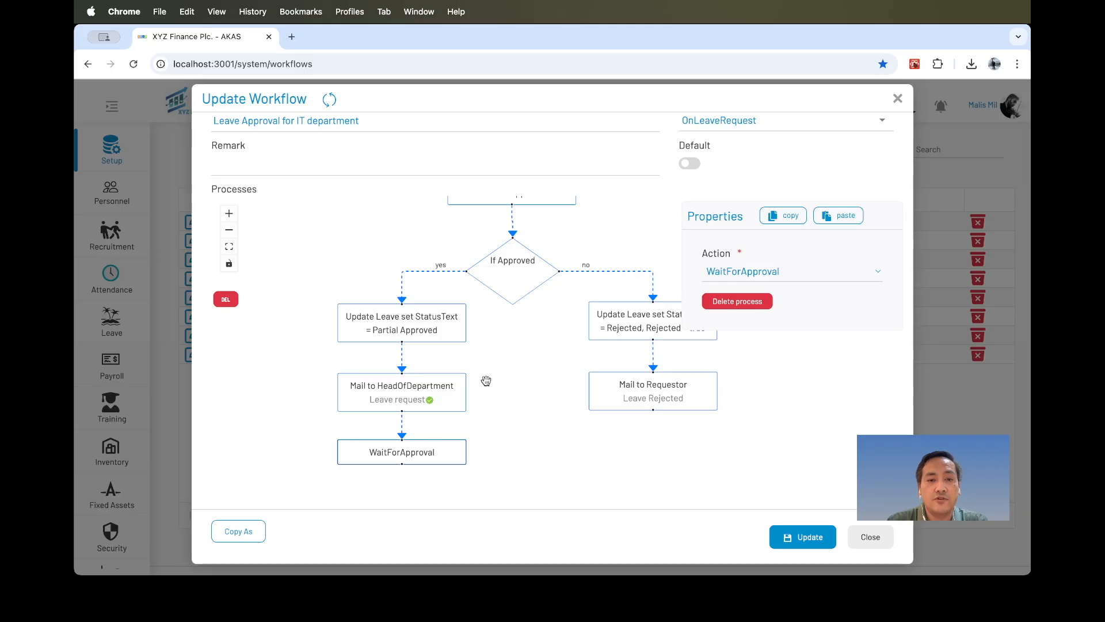
left_click_drag(514, 422, 533, 294)
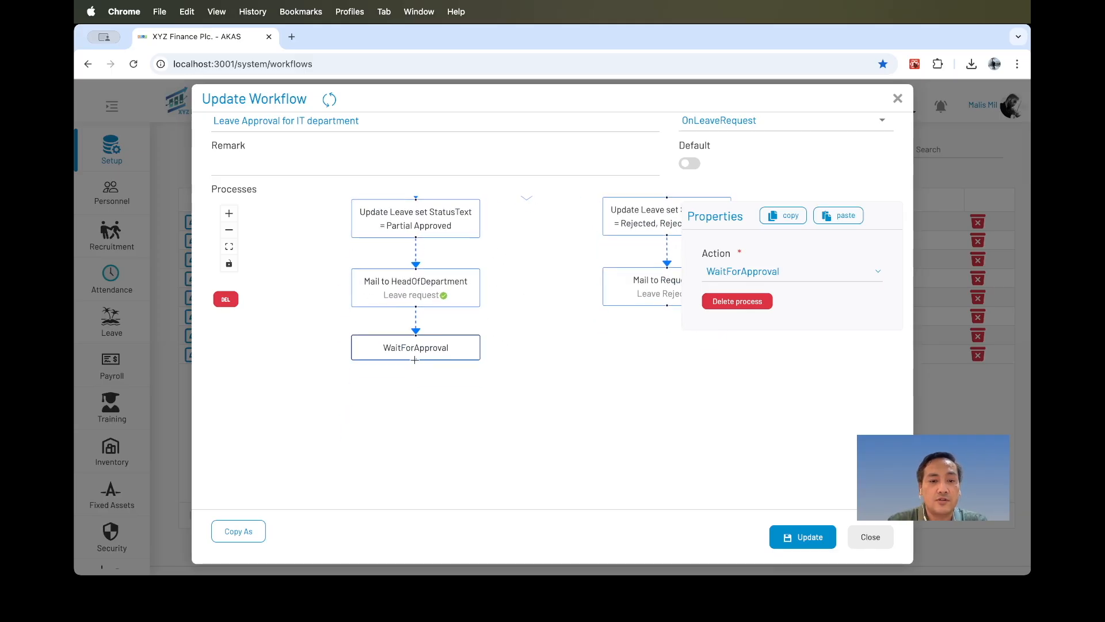
left_click_drag(415, 359, 416, 422)
left_click(417, 422)
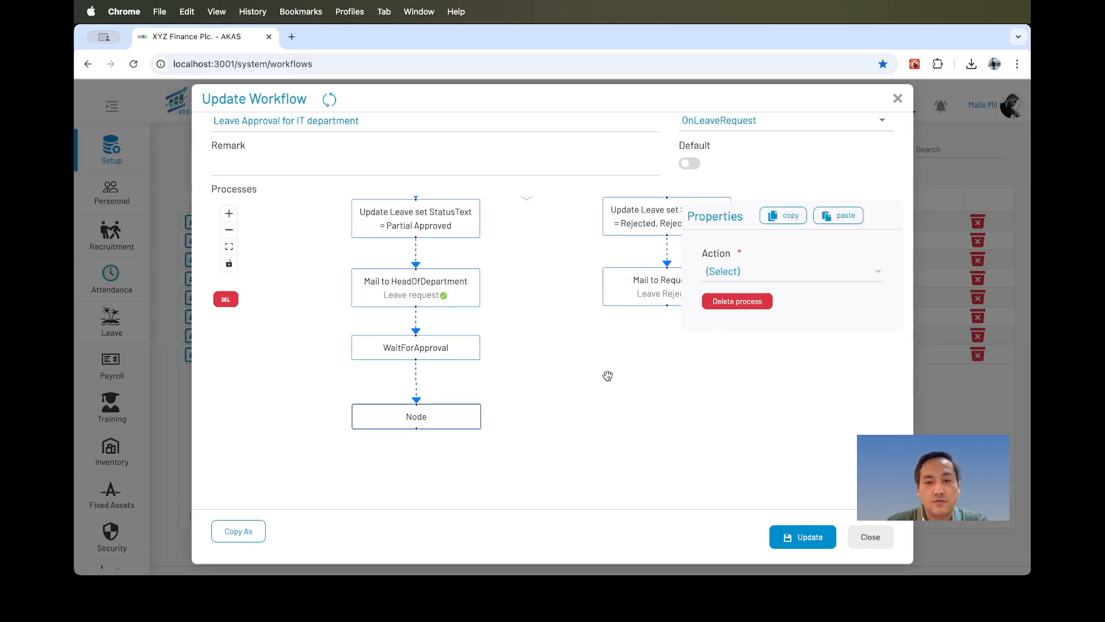
left_click(775, 272)
left_click(773, 288)
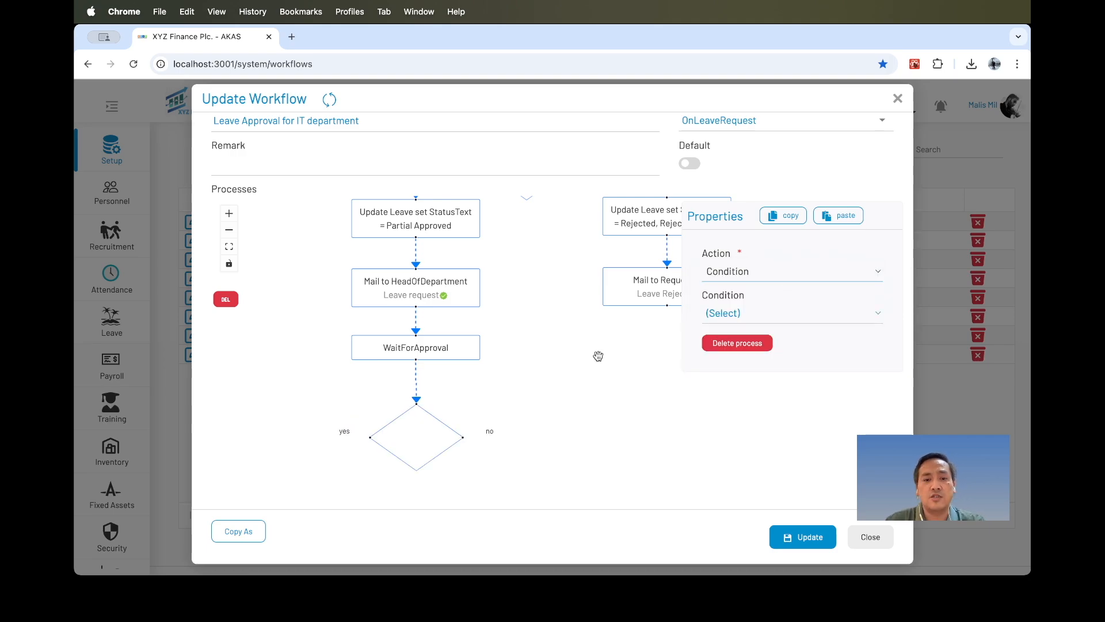
left_click(747, 315)
left_click(750, 347)
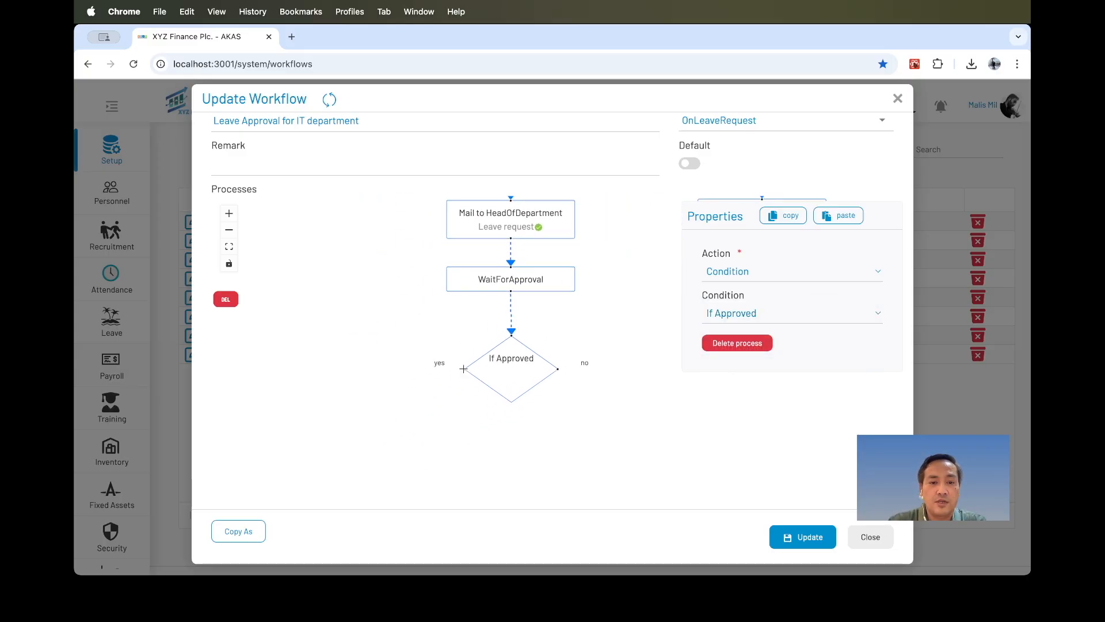
Add yes and no branch nodes to the new If Approved condition.
left_click_drag(432, 370, 400, 377)
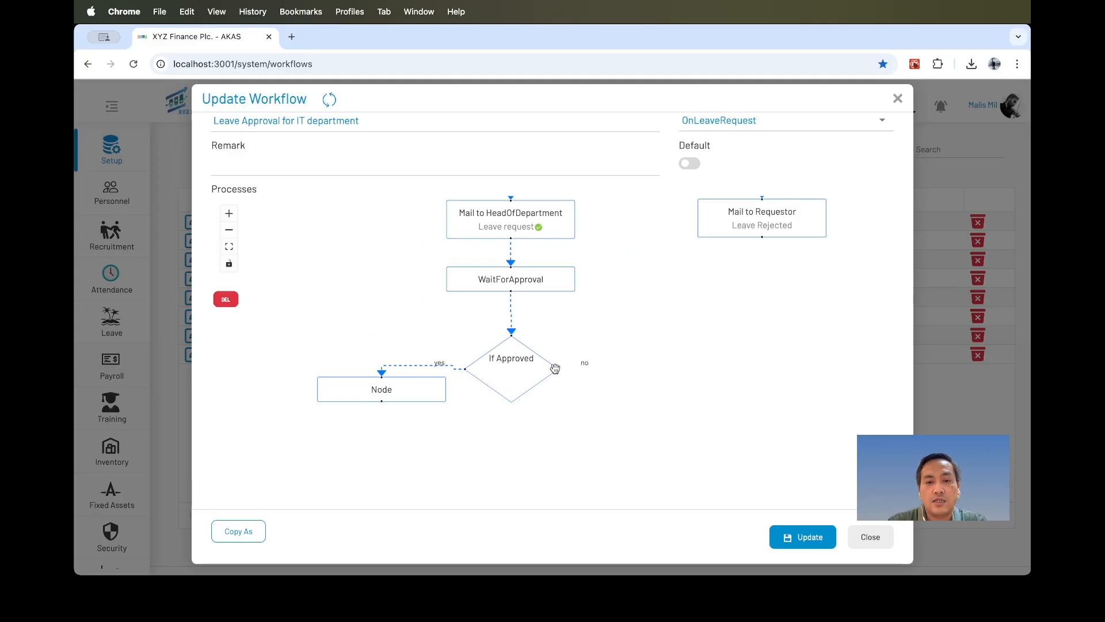
left_click_drag(558, 368, 622, 380)
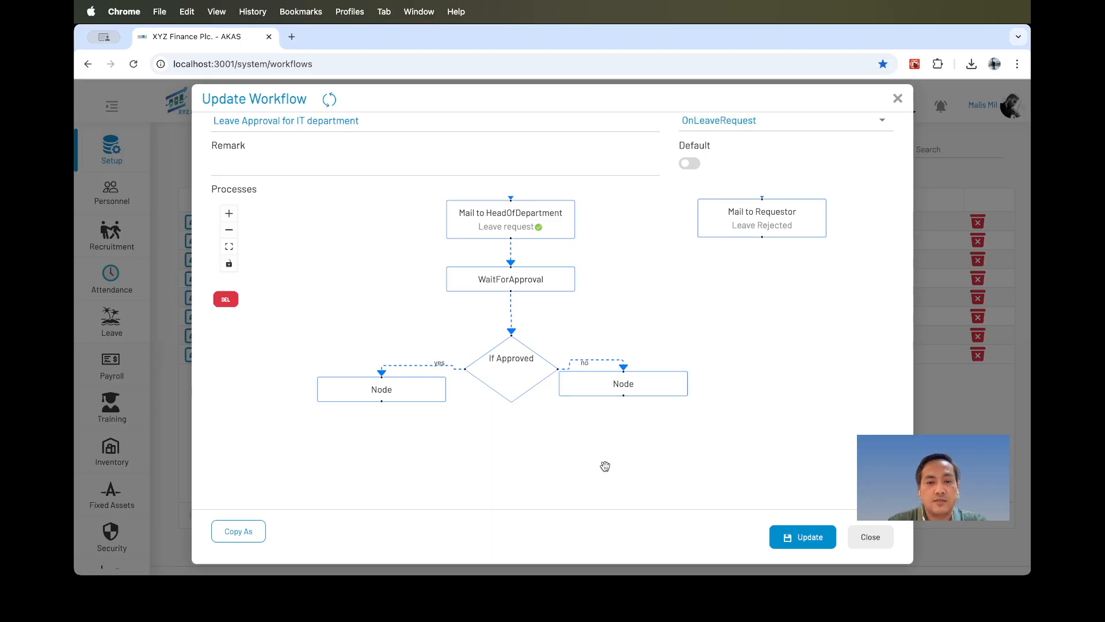
left_click_drag(424, 390, 394, 396)
left_click_drag(420, 317, 418, 387)
Copy the Partial Approved update node's properties and paste them into the new yes-branch node.
left_click(511, 211)
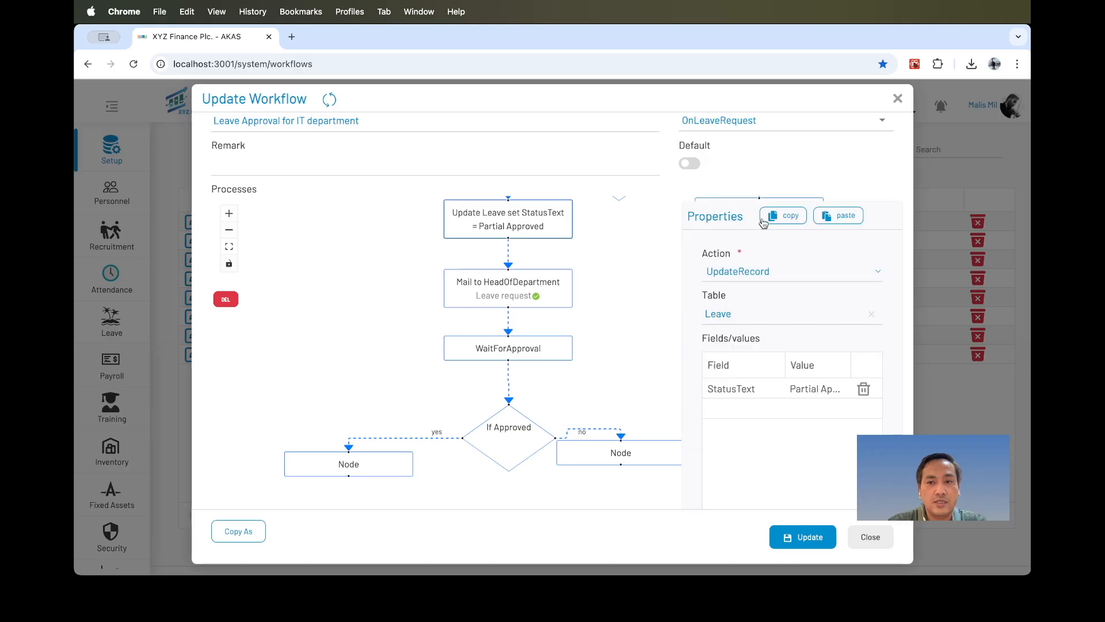
left_click(375, 468)
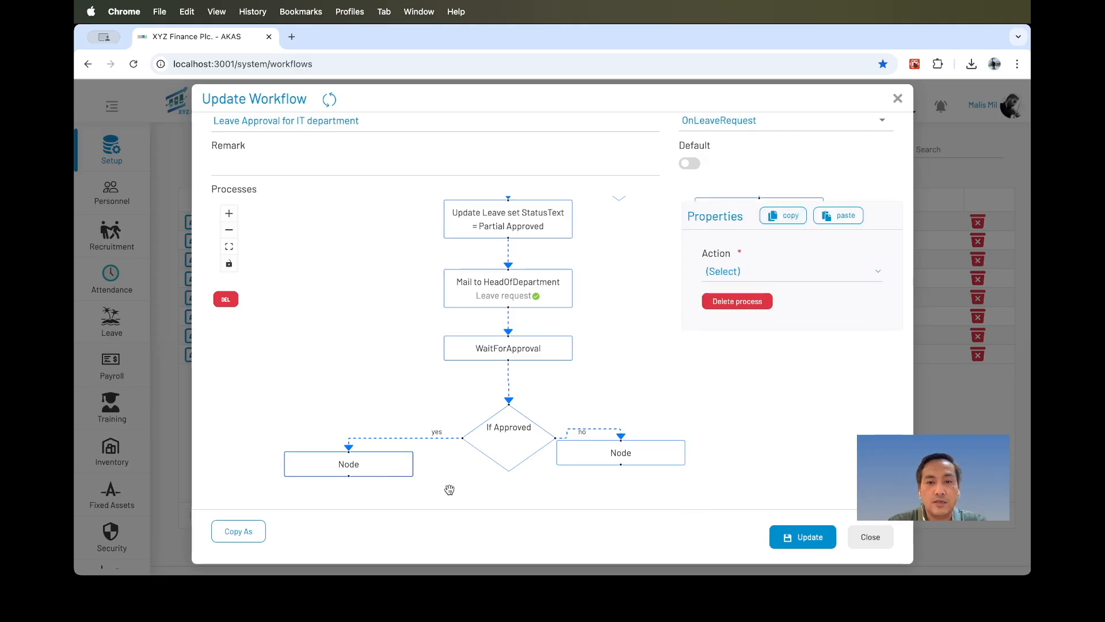
left_click(783, 215)
left_click(838, 215)
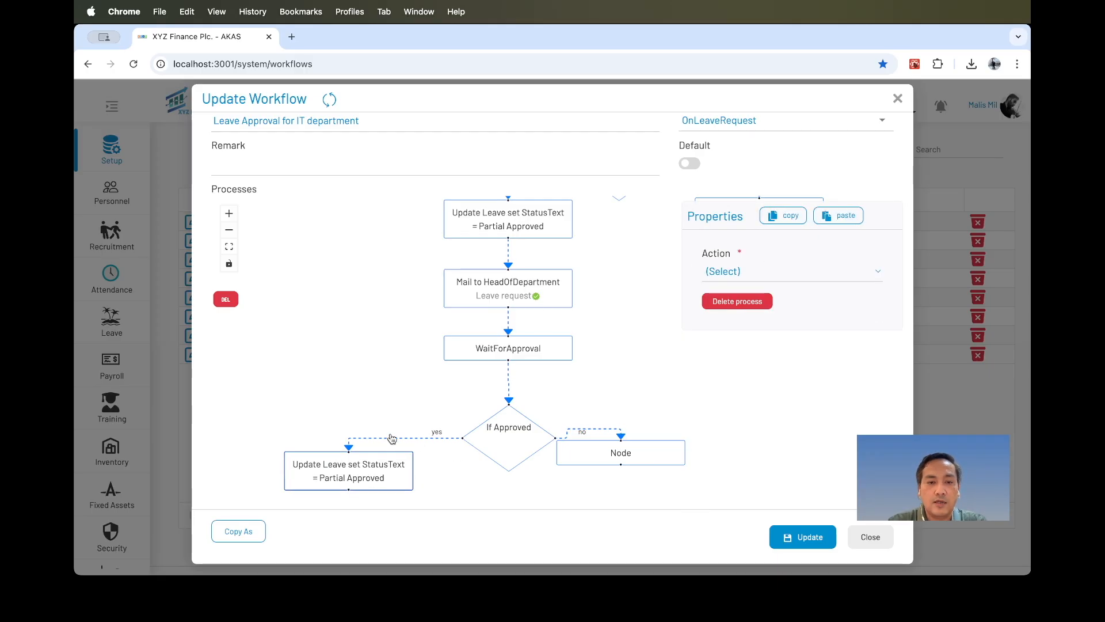
Add a new empty node below the pasted yes-branch update node.
left_click_drag(402, 370, 444, 266)
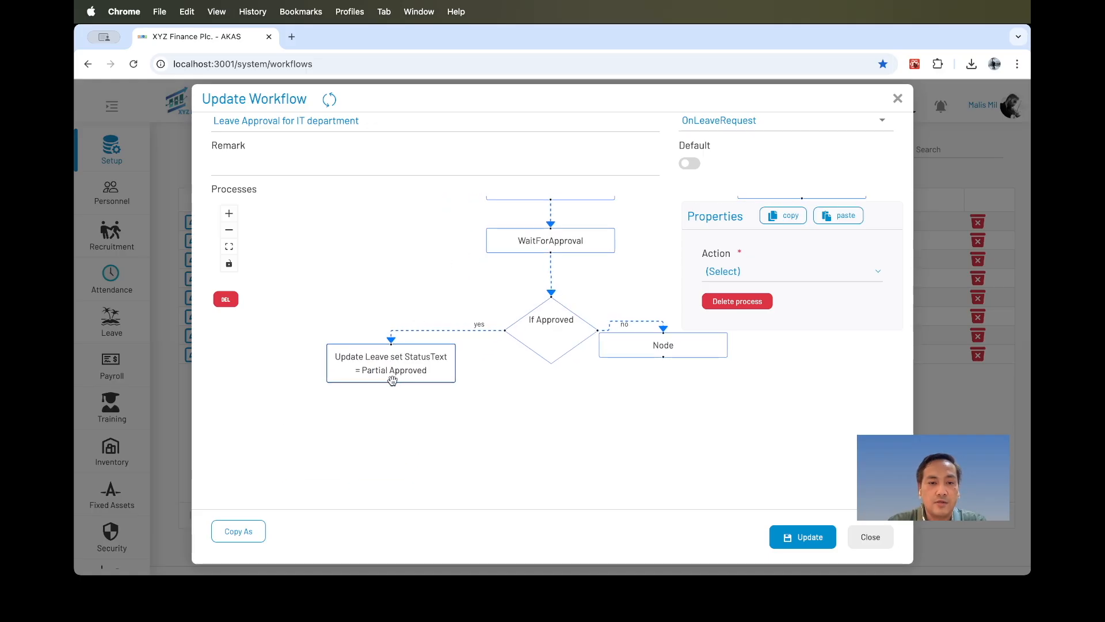
left_click_drag(390, 381, 391, 416)
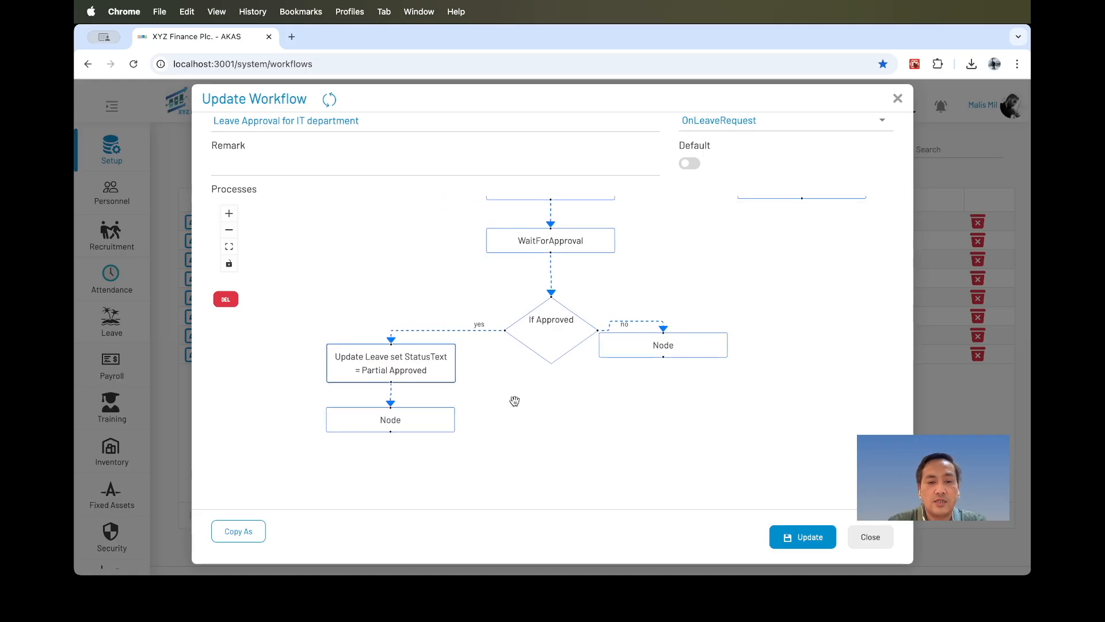
left_click(435, 414)
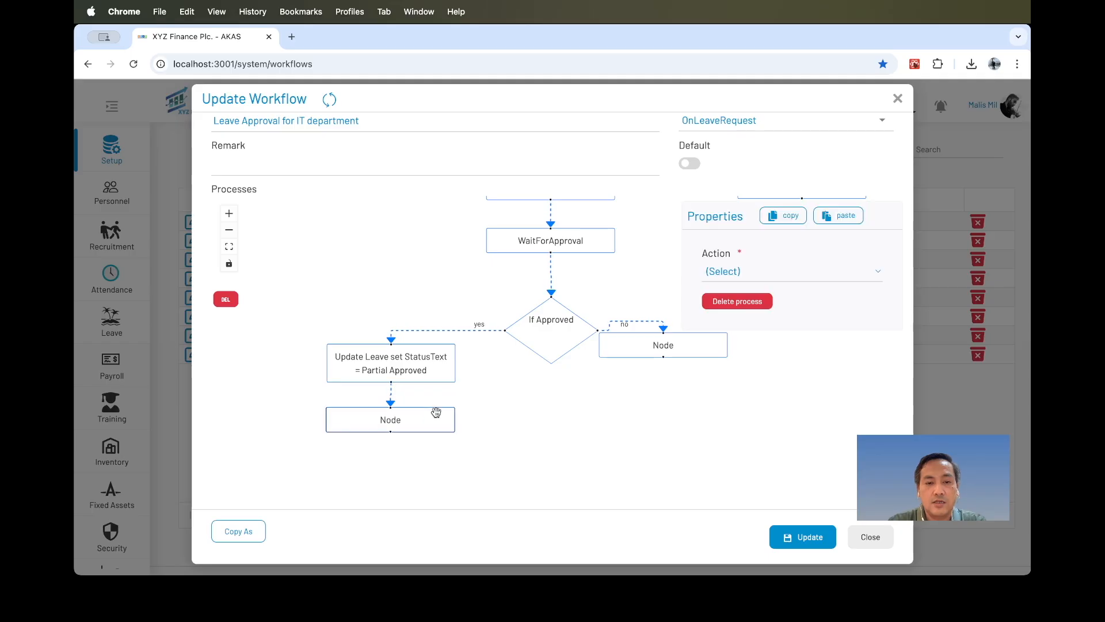
mouse_move(518, 373)
left_mouse_down()
mouse_move(518, 451)
mouse_move(455, 474)
mouse_move(501, 377)
left_mouse_up()
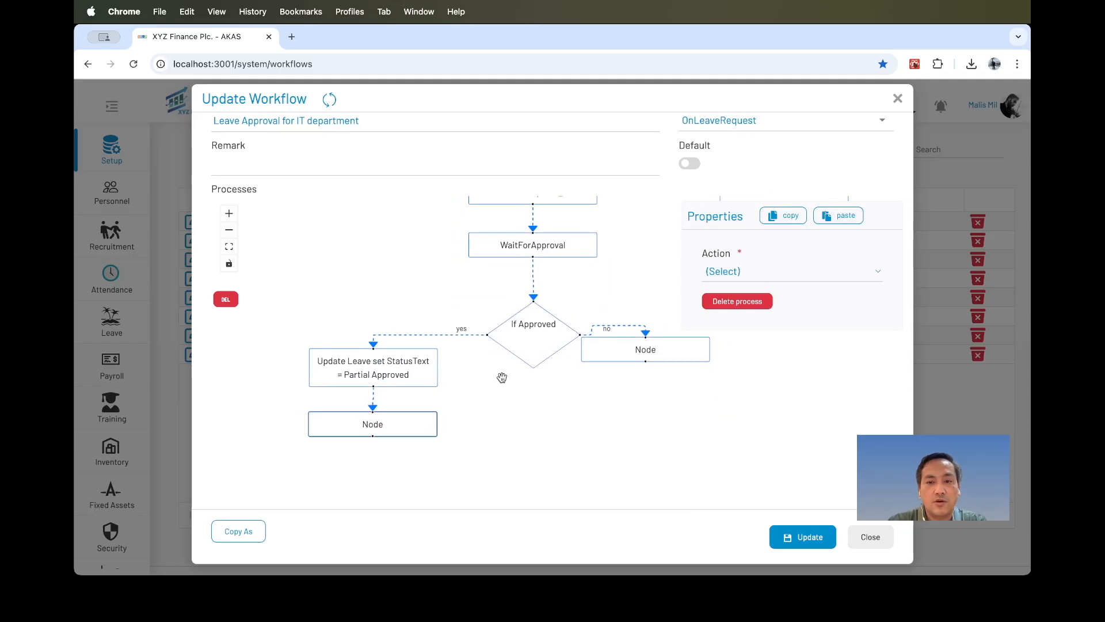
left_click(773, 274)
left_click(586, 409)
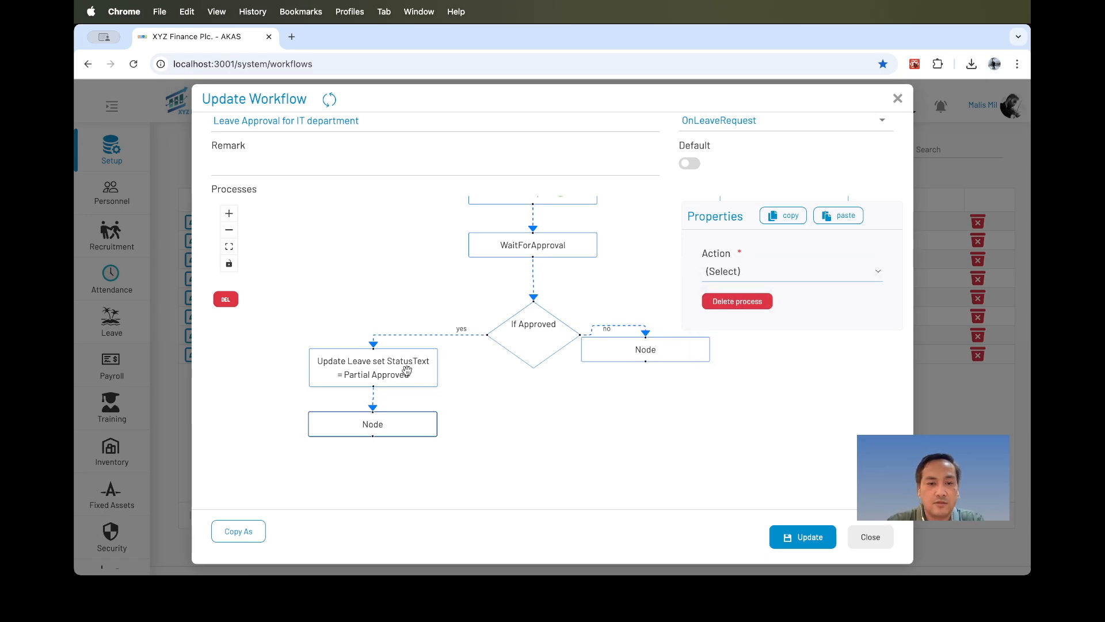
Set the pasted yes-branch update node's StatusText value to Approved.
left_click(407, 369)
left_click(813, 389)
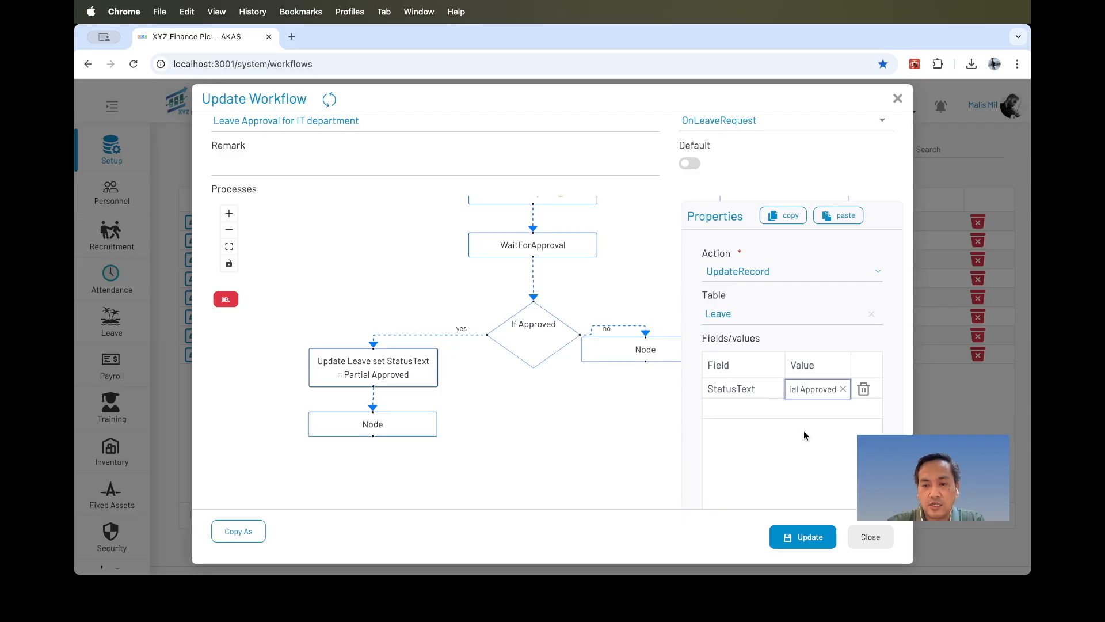
key("BackSpace")
key("BackSpace")
key("BackSpace")
key("BackSpace")
key("Return")
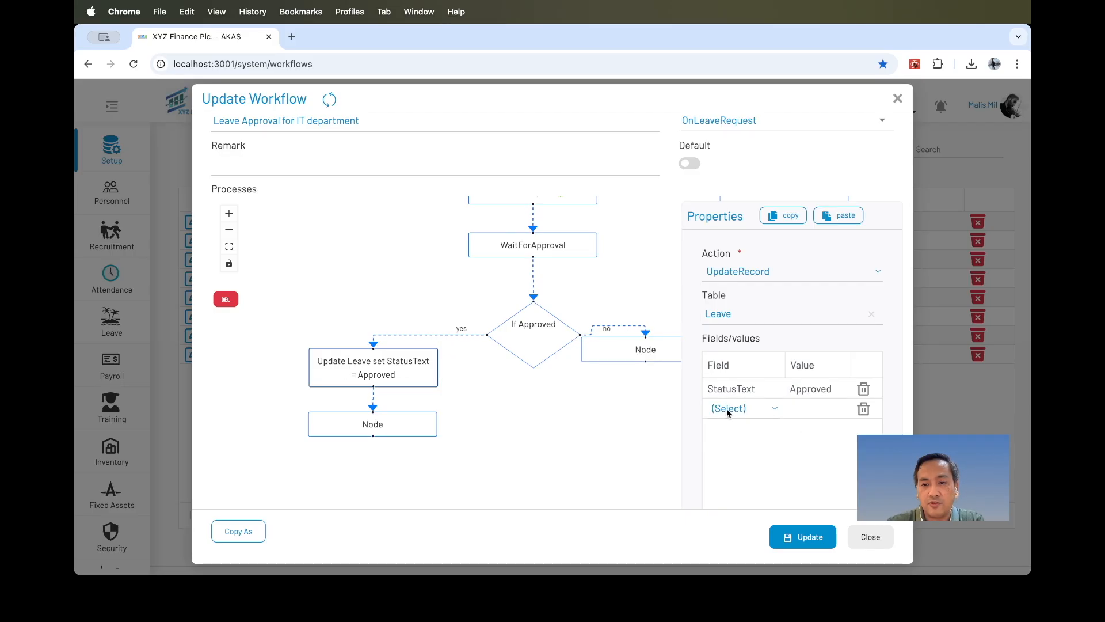
Add the Approved field to that update node with the value true.
left_click(755, 409)
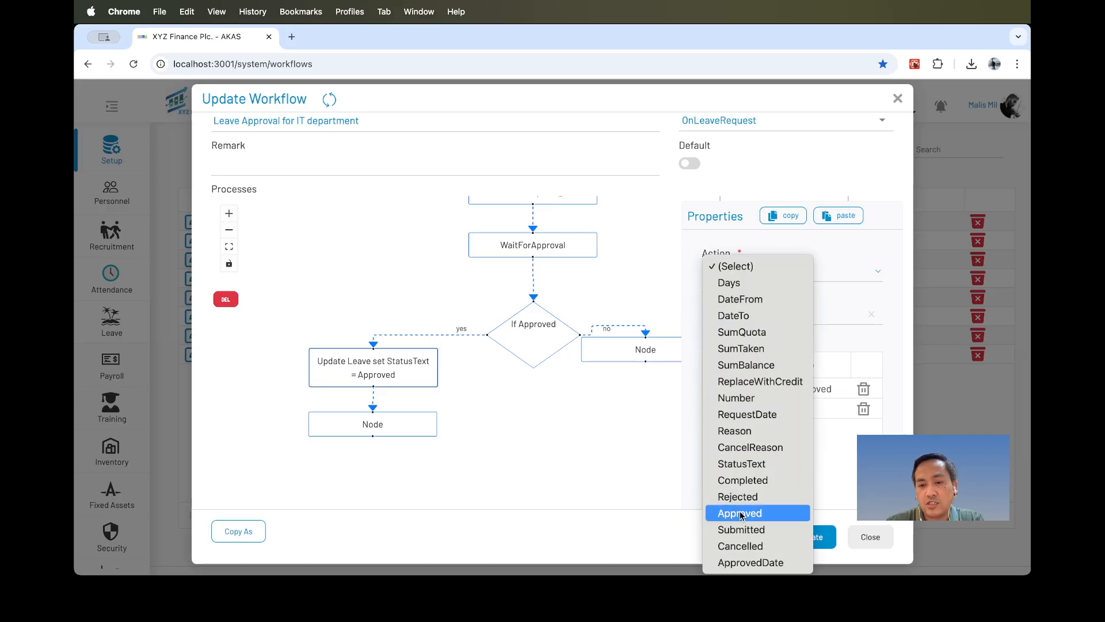
left_click(741, 513)
left_click(816, 407)
type("true")
left_click(743, 486)
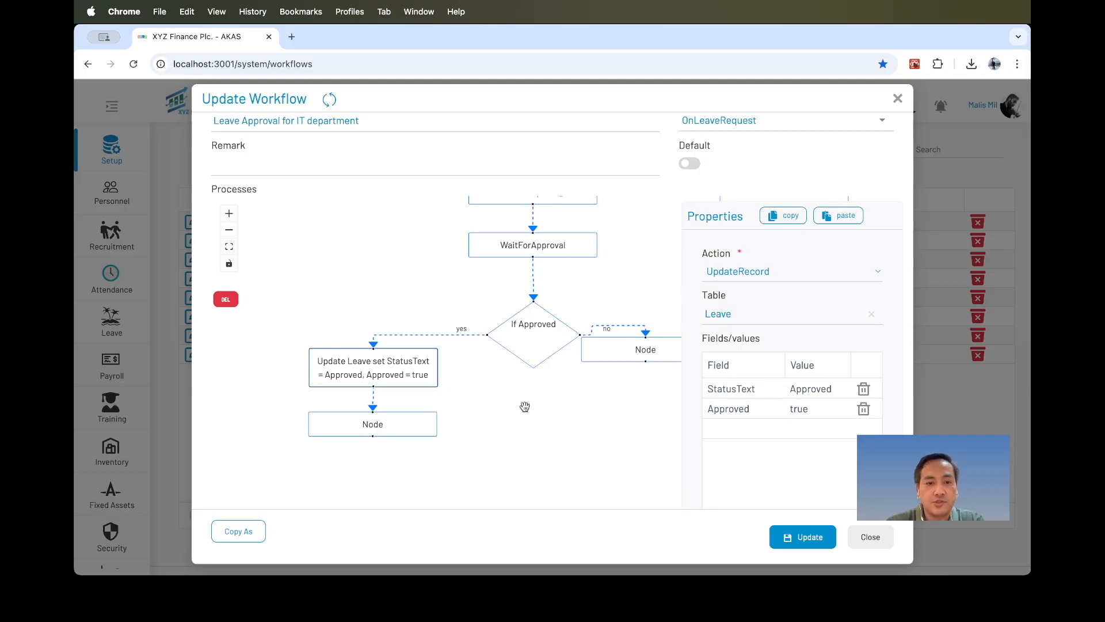
Configure the new yes-branch node as a Mail to the Requestor using the Leave Approved template.
left_click(418, 430)
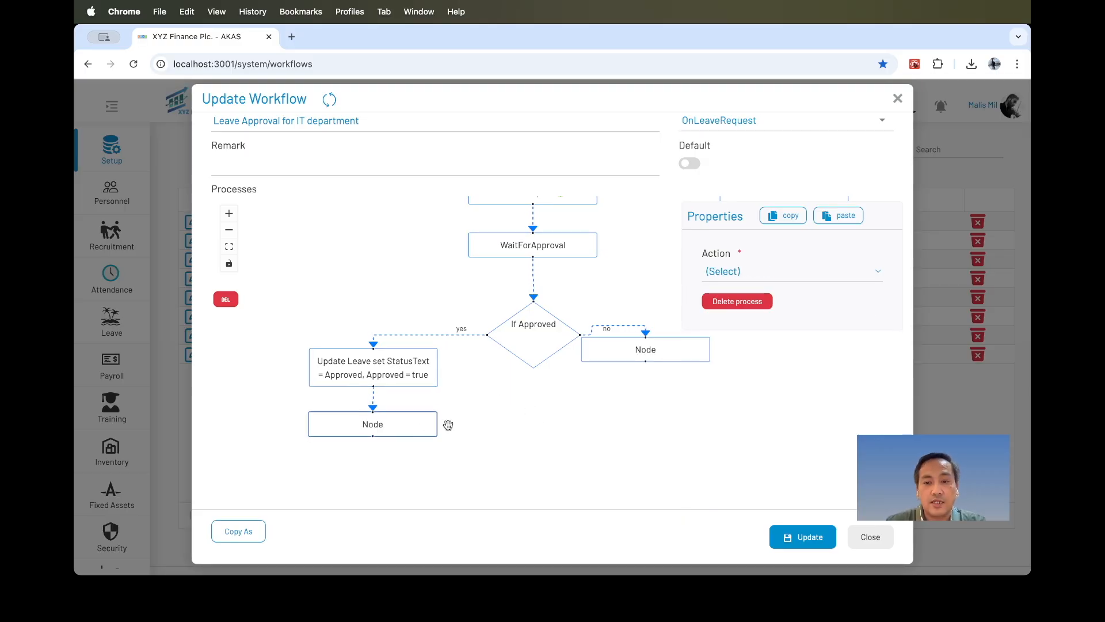
left_click(751, 278)
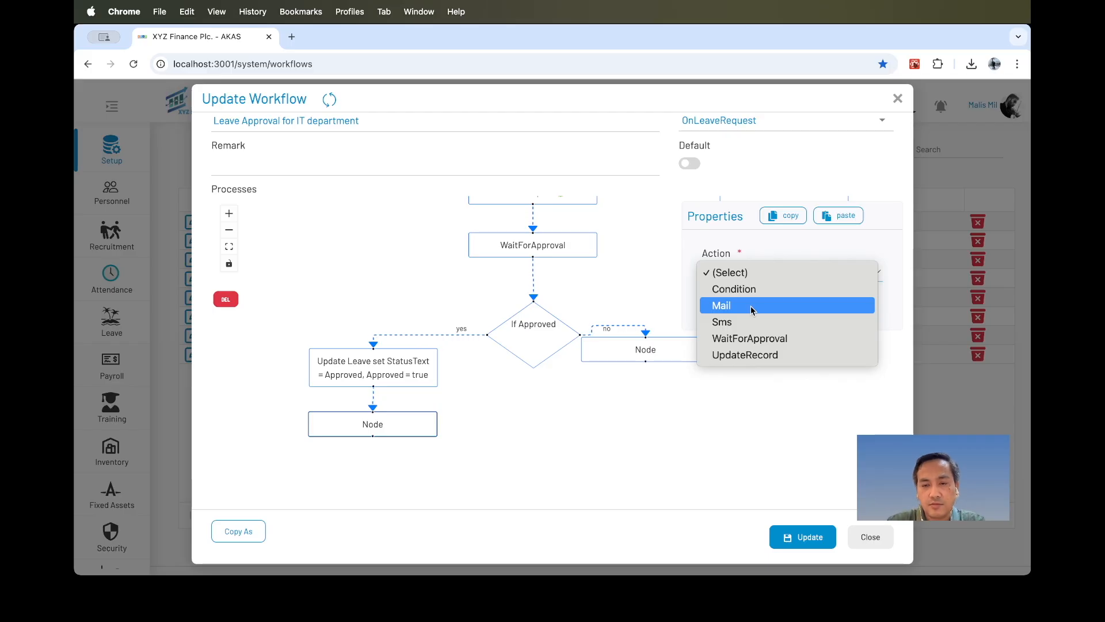
left_click(750, 306)
left_click(746, 315)
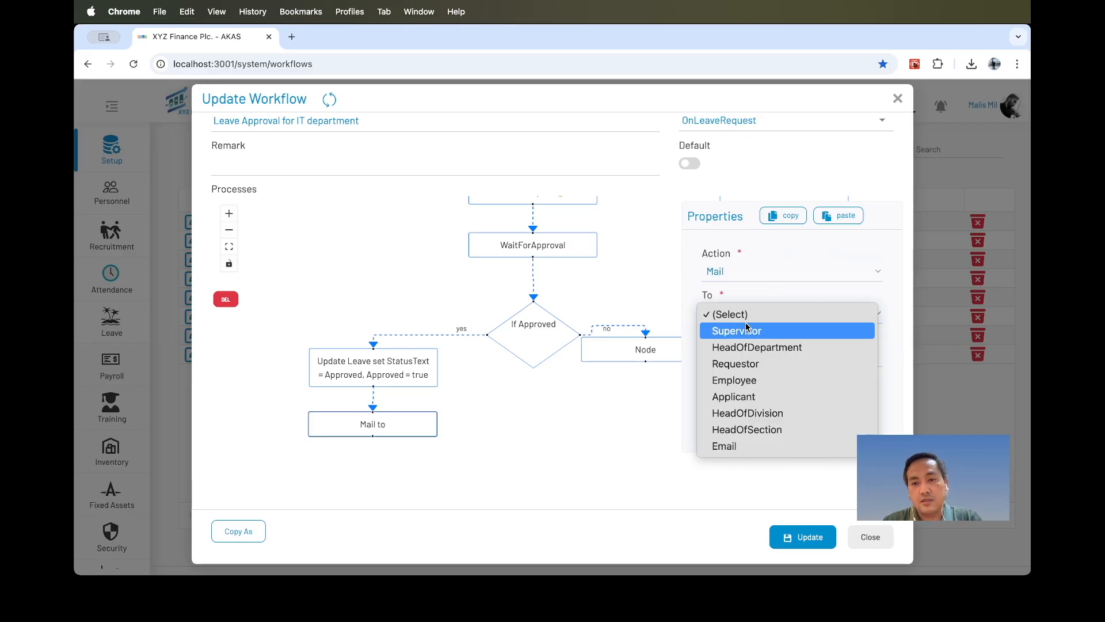
left_click(743, 363)
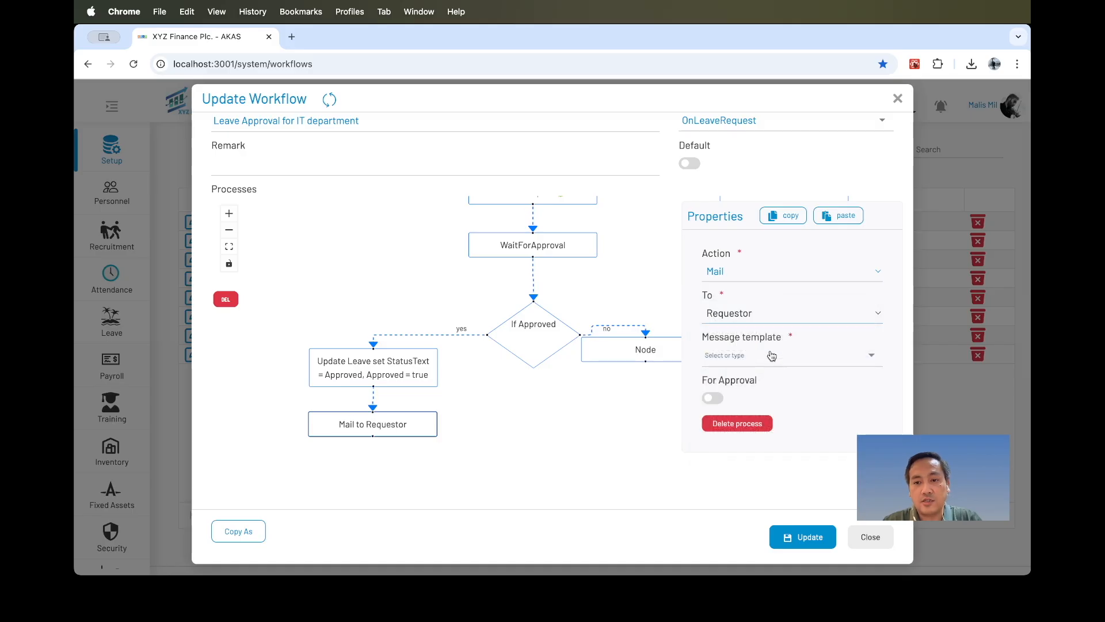
left_click(772, 356)
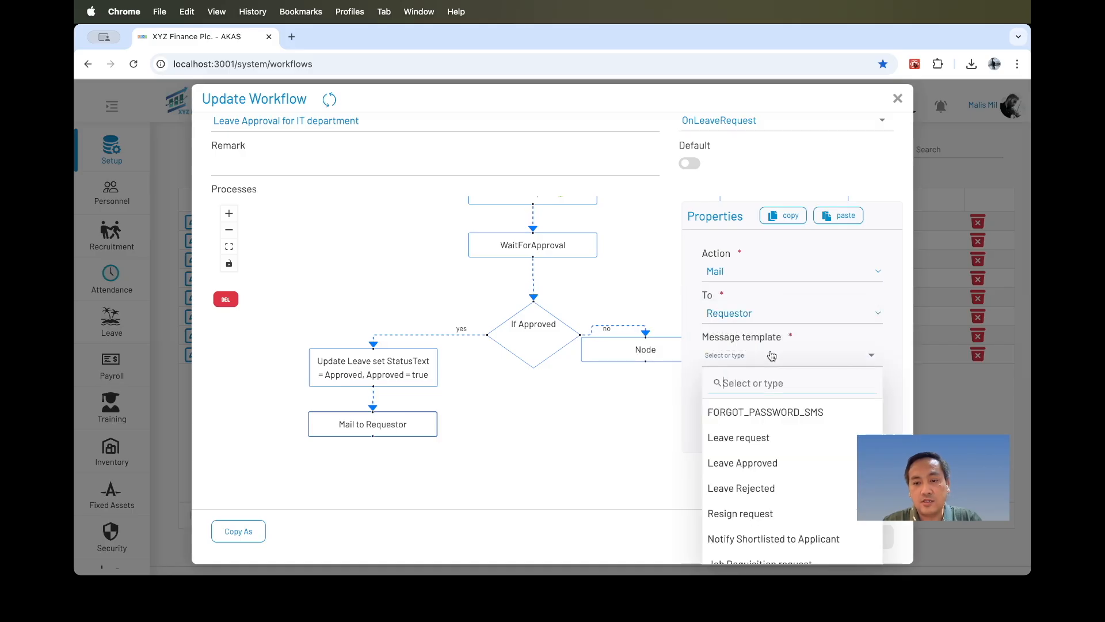
left_click(751, 465)
left_click(514, 438)
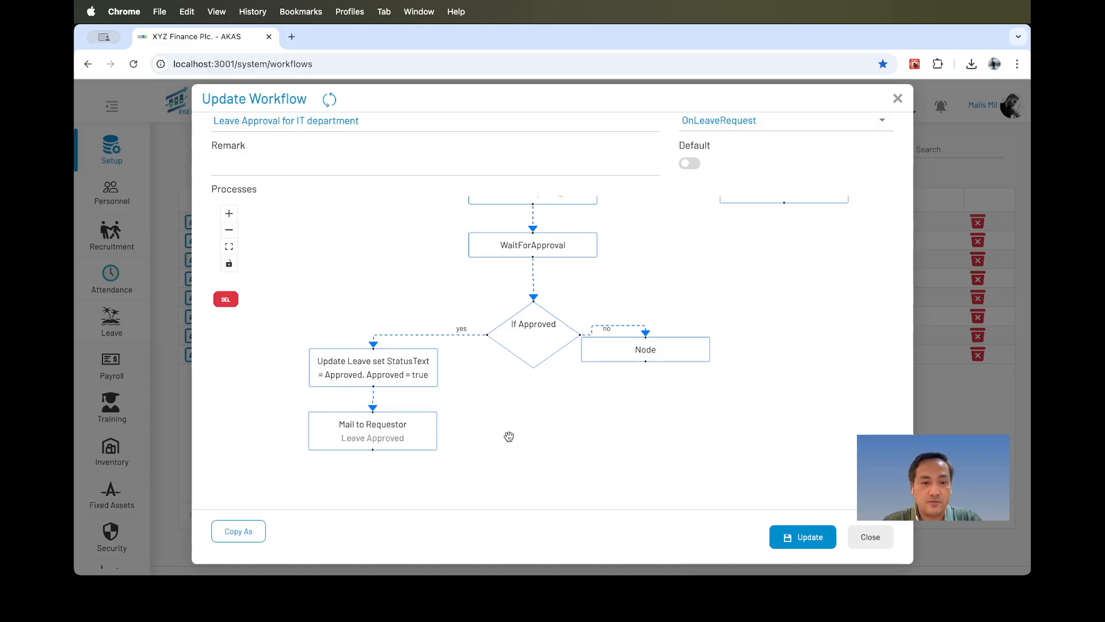
Add another node below the requestor mail node and set it to Mail an Employee.
left_click_drag(508, 428, 540, 333)
left_click_drag(405, 348, 405, 385)
left_click(426, 399)
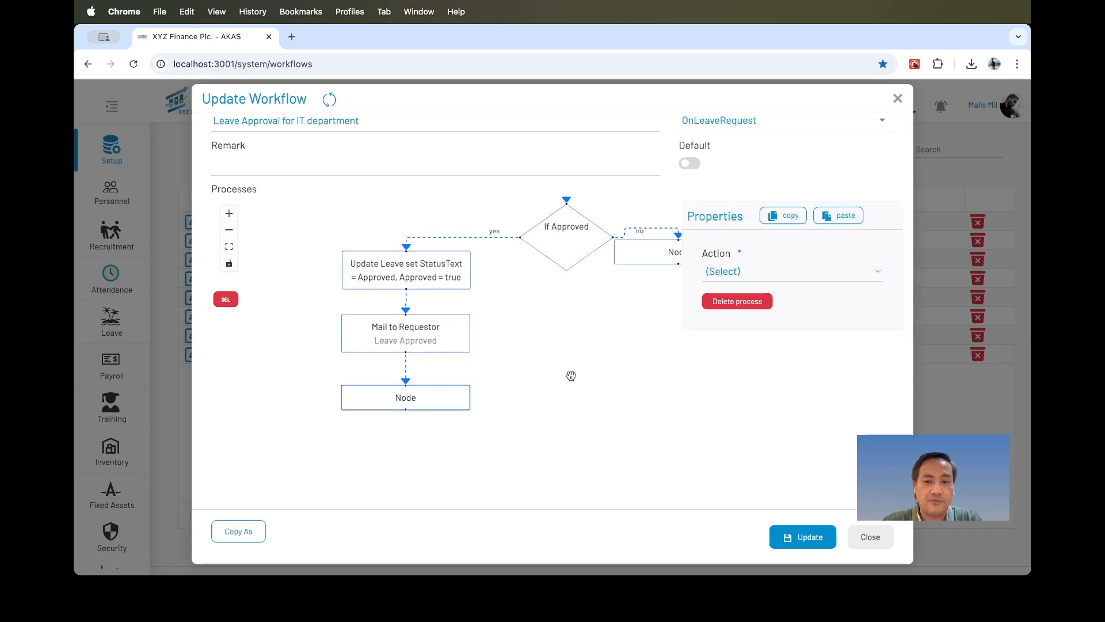
left_click(768, 270)
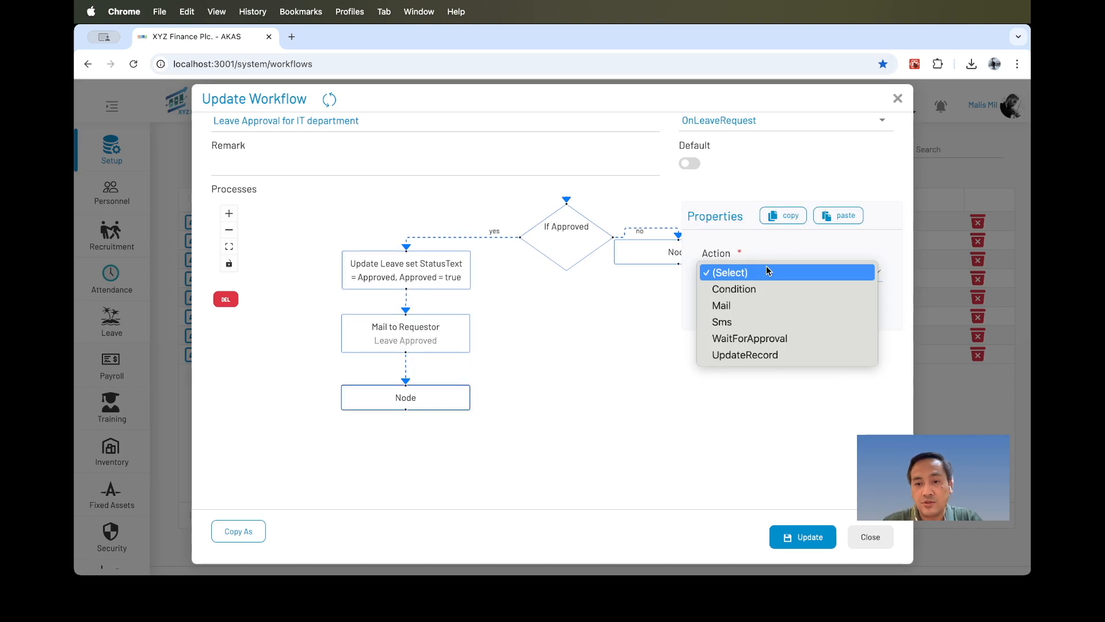
left_click(755, 306)
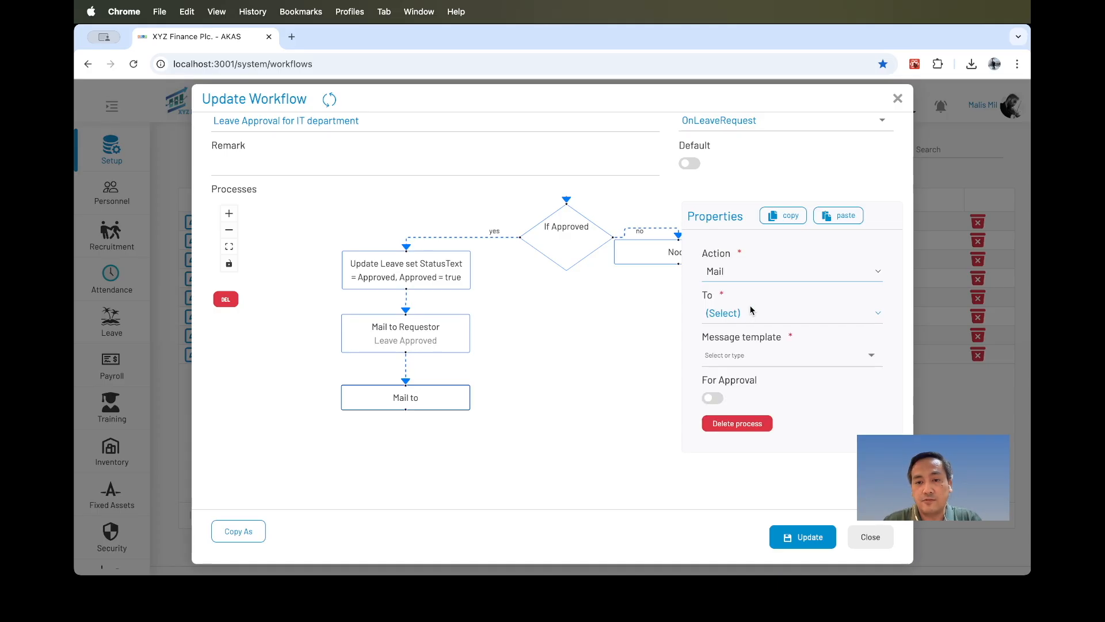
left_click(751, 314)
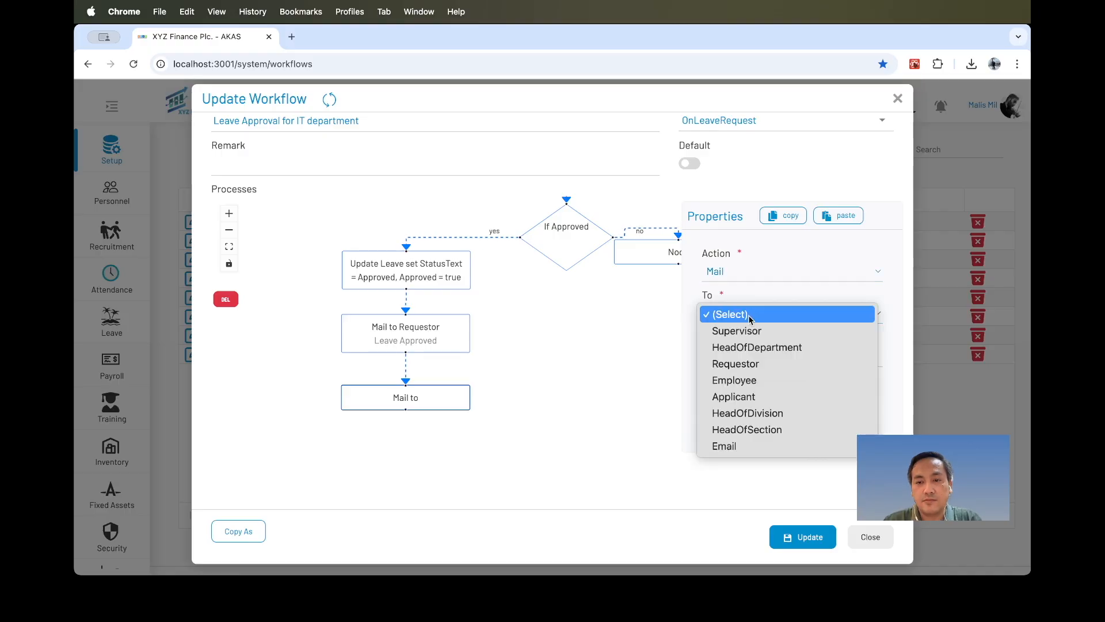
left_click(738, 380)
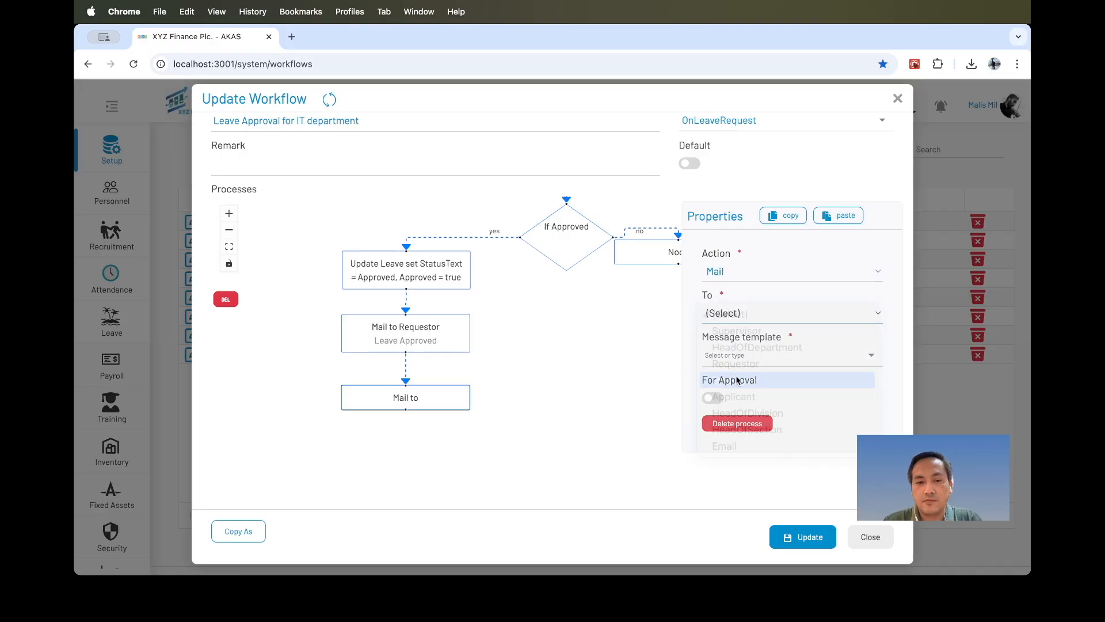
Search for and select the recipient employee for that mail node.
left_click(789, 355)
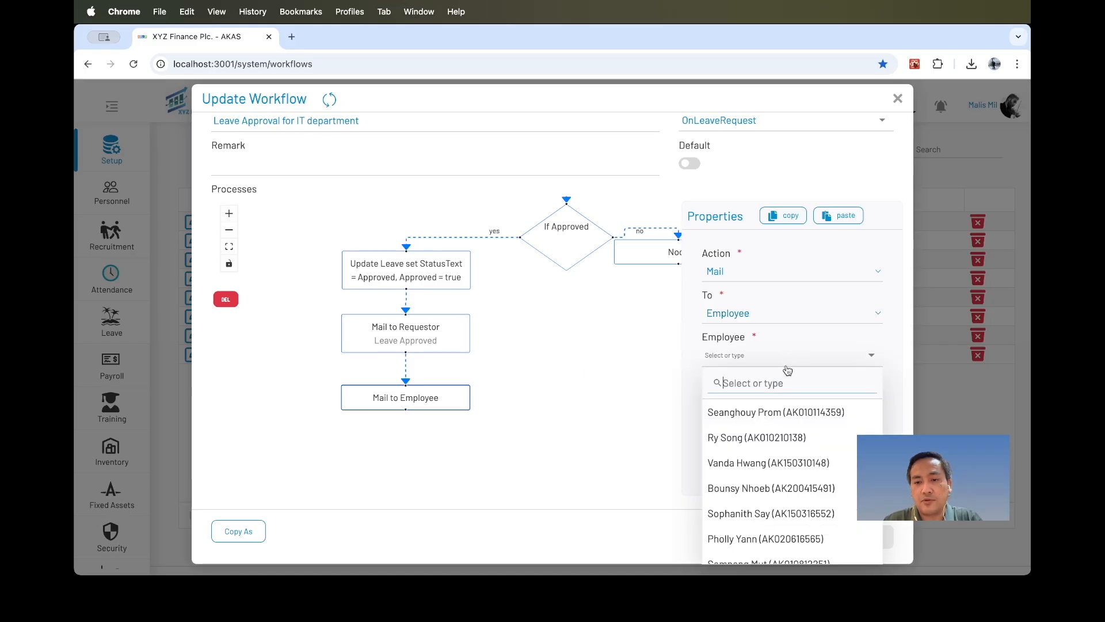
scroll(758, 496, "down", 3)
scroll(757, 496, "up", 3)
type("sav")
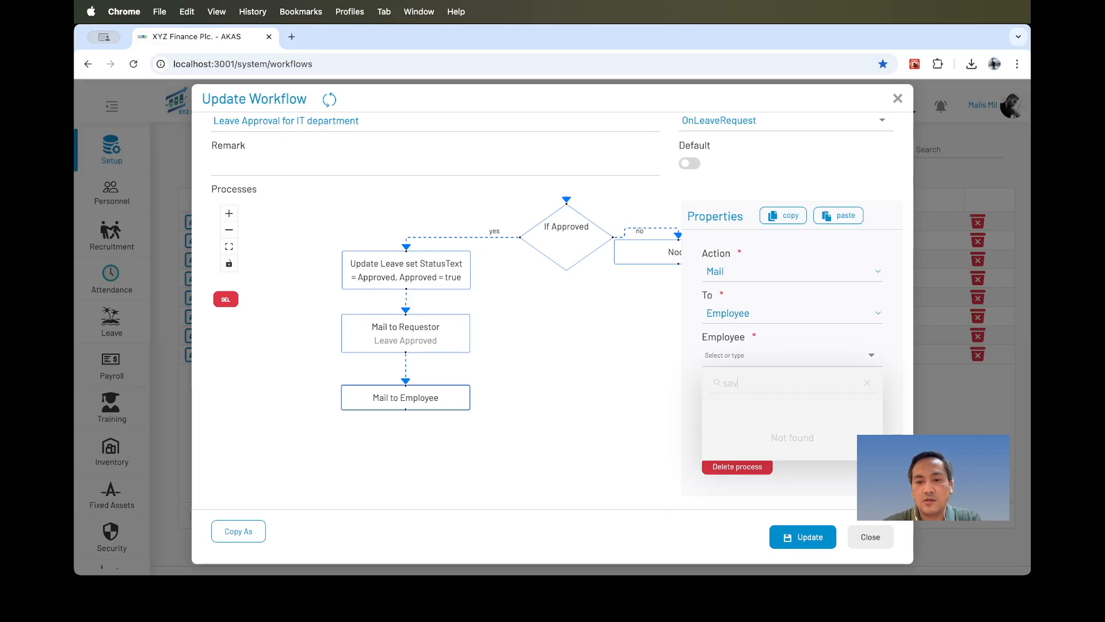
left_click(758, 418)
left_click(523, 448)
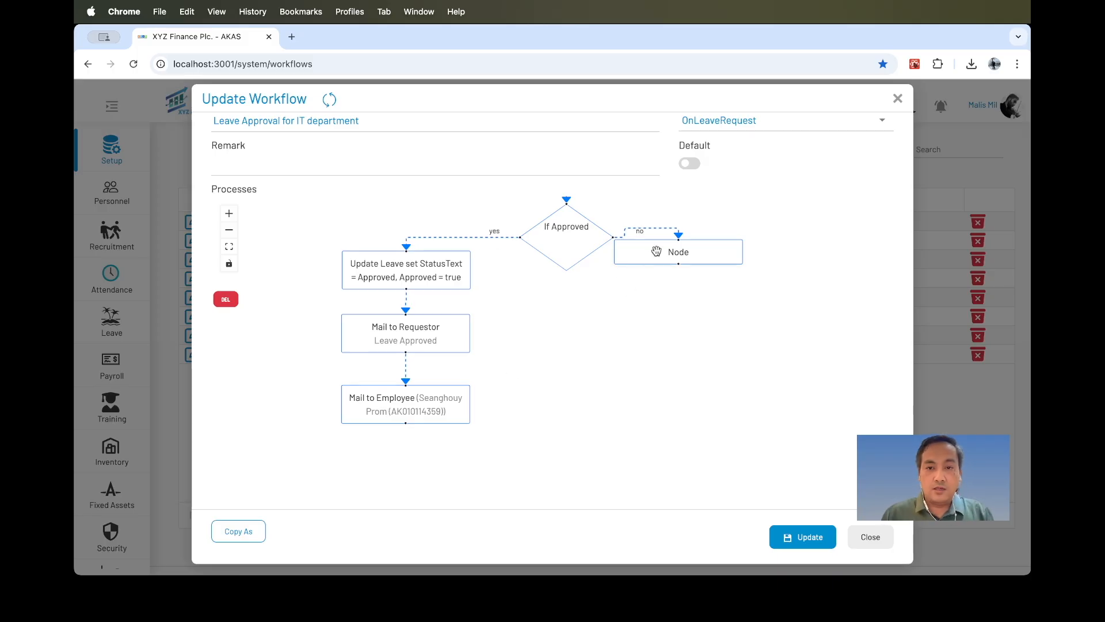
Add a new node below the no-branch node of the head-of-department condition.
left_click_drag(665, 251, 679, 253)
left_click_drag(591, 322, 499, 375)
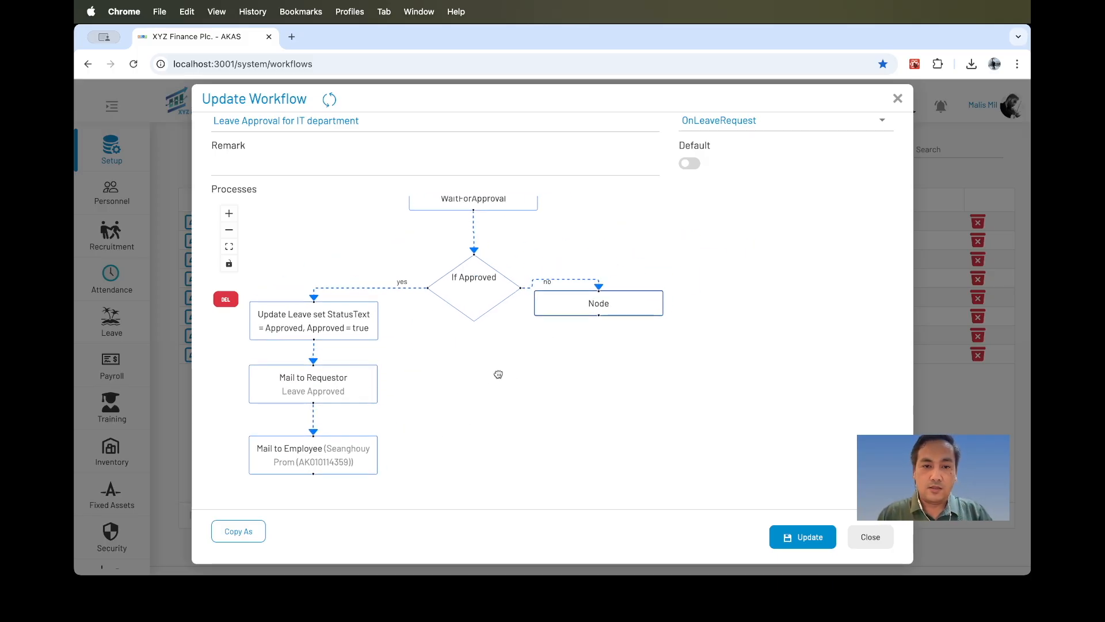
left_click_drag(599, 315, 600, 344)
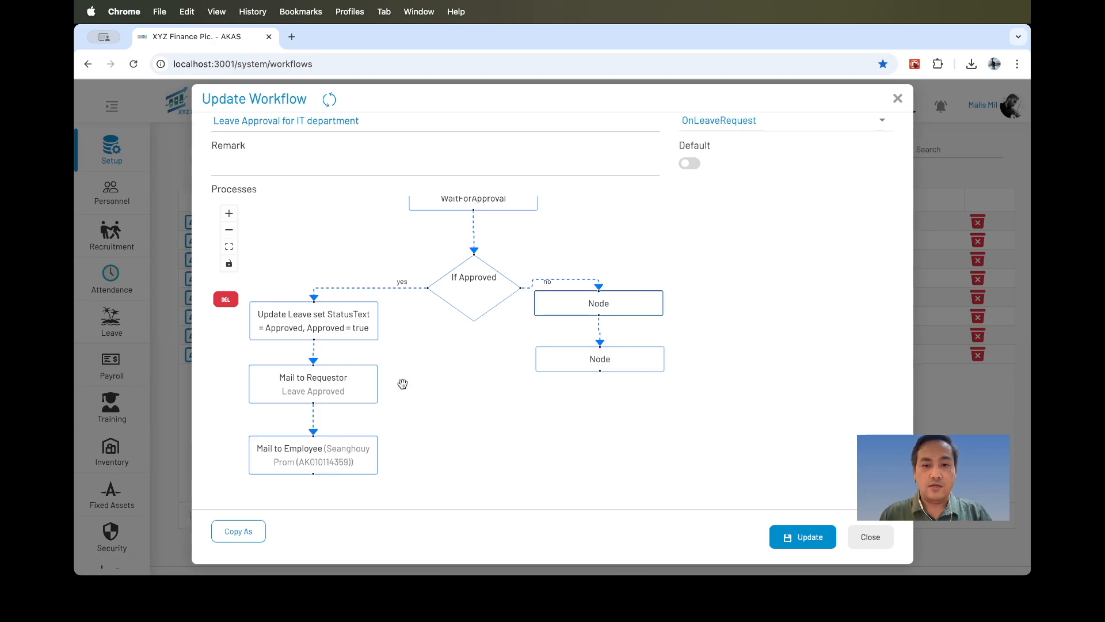
Copy the yes-branch update node's properties and paste them into the no-branch node.
left_click(347, 320)
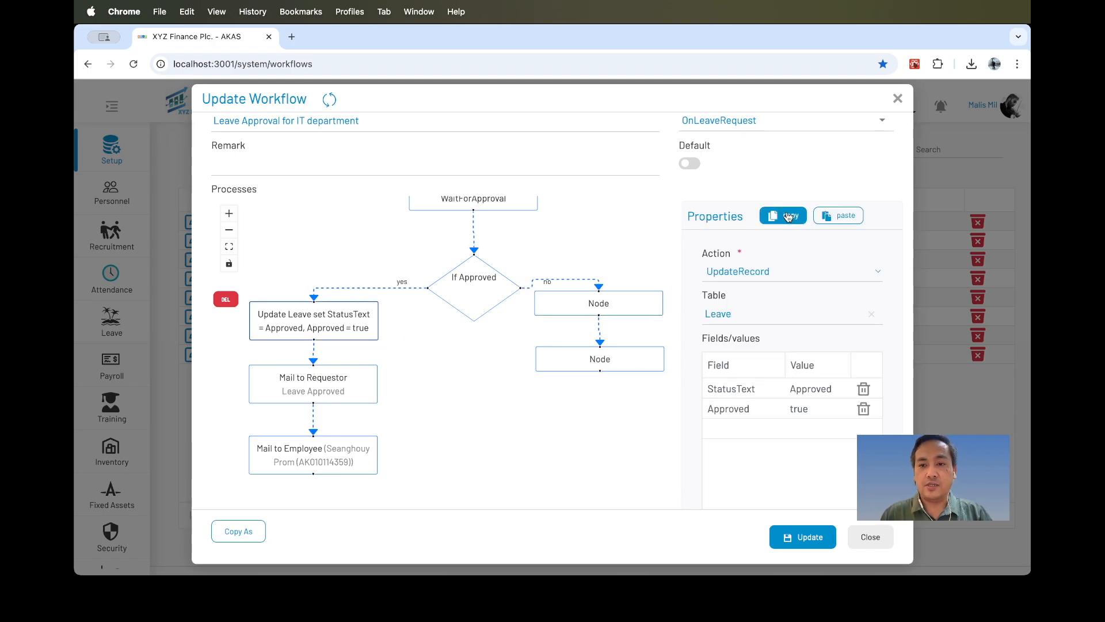
left_click(655, 301)
left_click(838, 215)
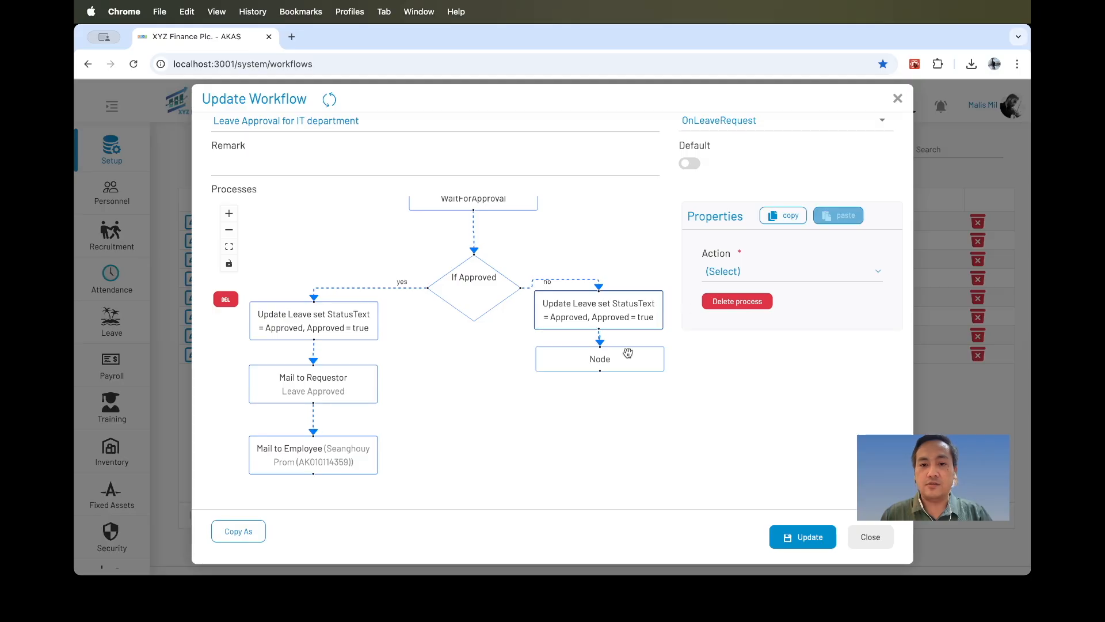
Copy the Mail to Requestor node's properties and paste them into the node below the no-branch update node.
left_click_drag(611, 358, 611, 378)
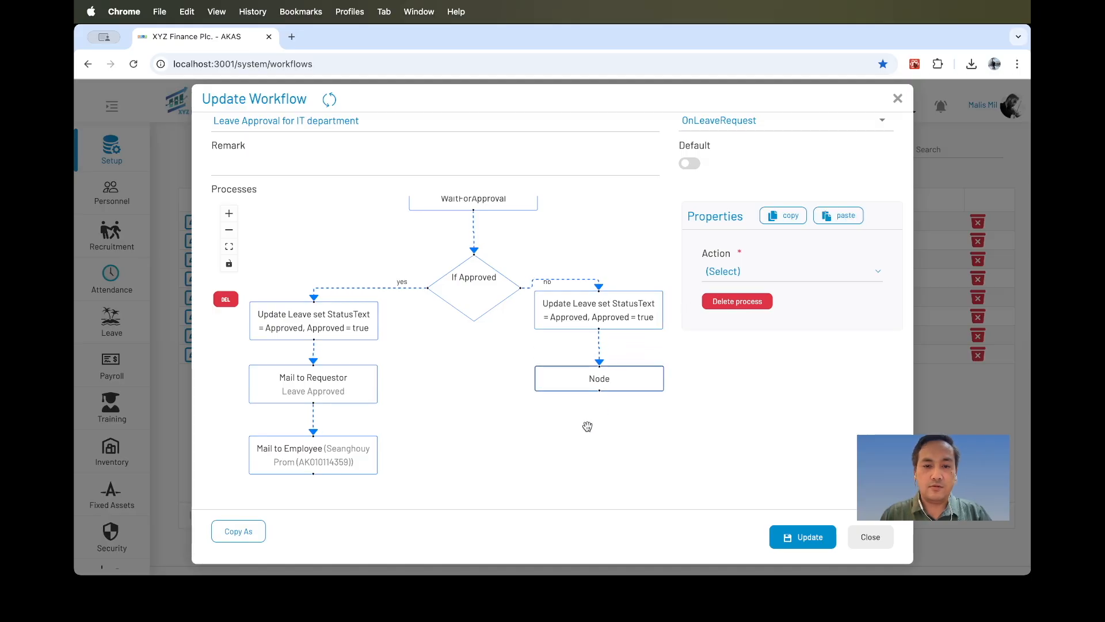
left_click(353, 393)
left_click(783, 215)
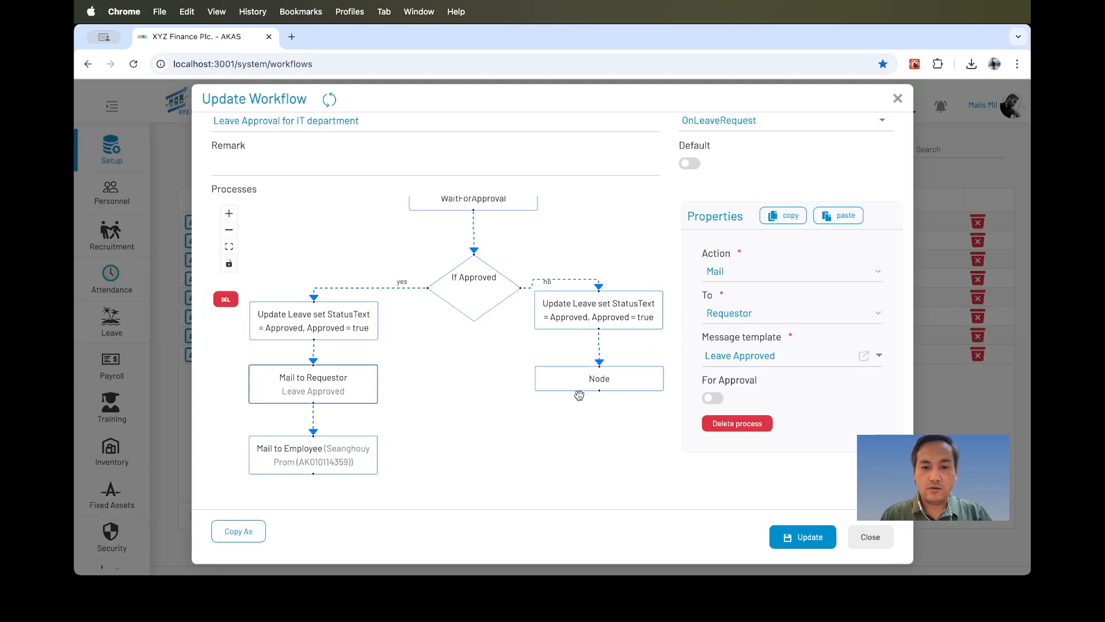
left_click(599, 380)
key("ctrl+v")
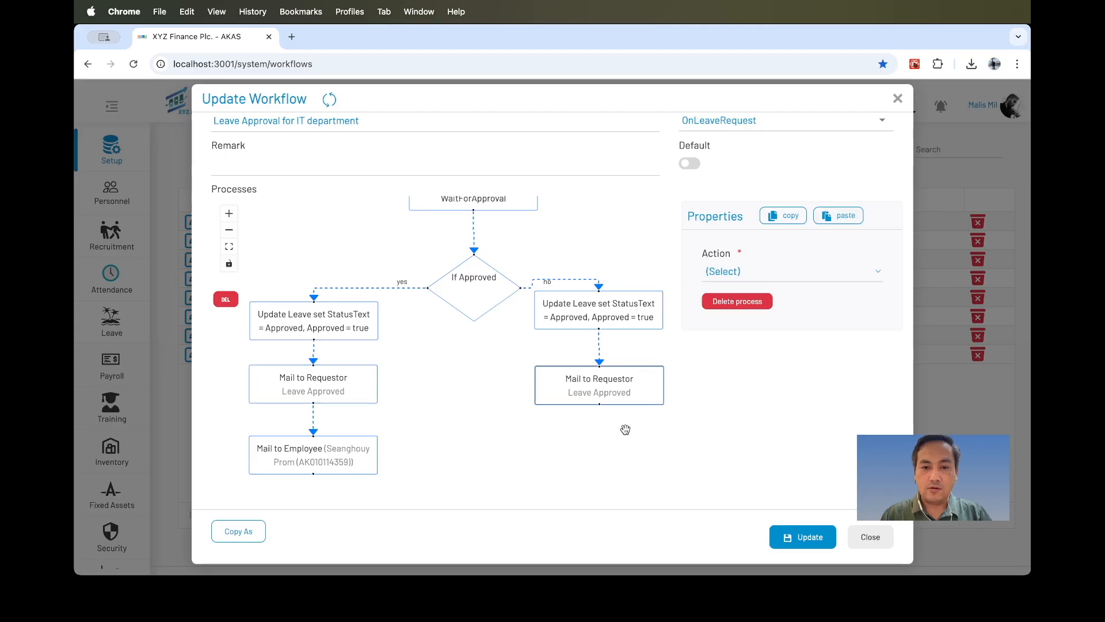
Change that no-branch mail node's message template to Leave Rejected.
left_click(616, 391)
left_click(776, 358)
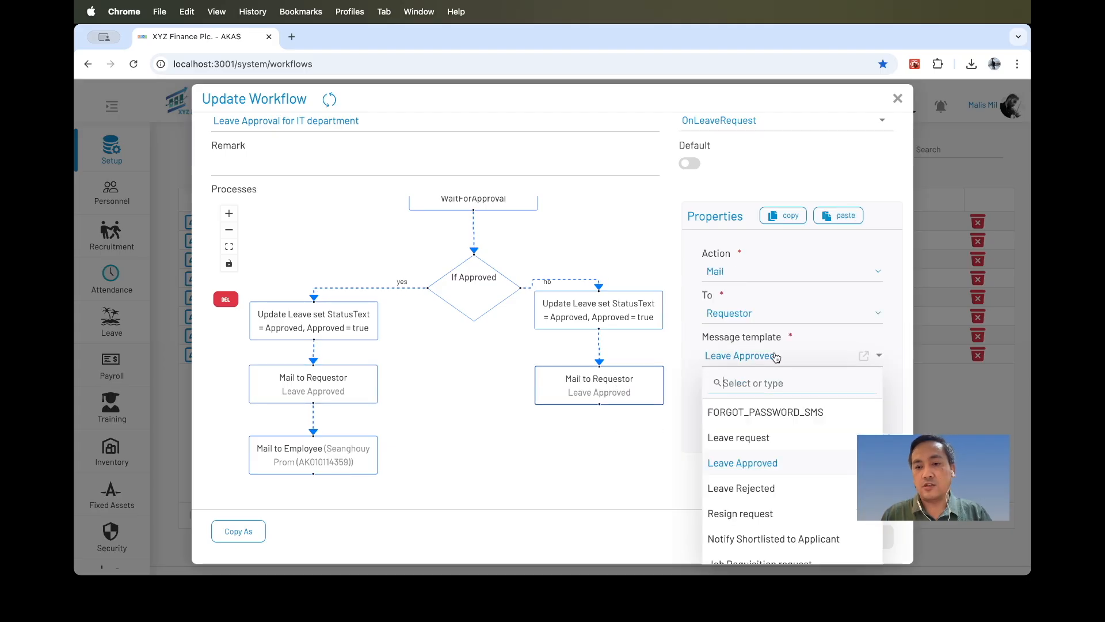
left_click(766, 486)
left_click(619, 449)
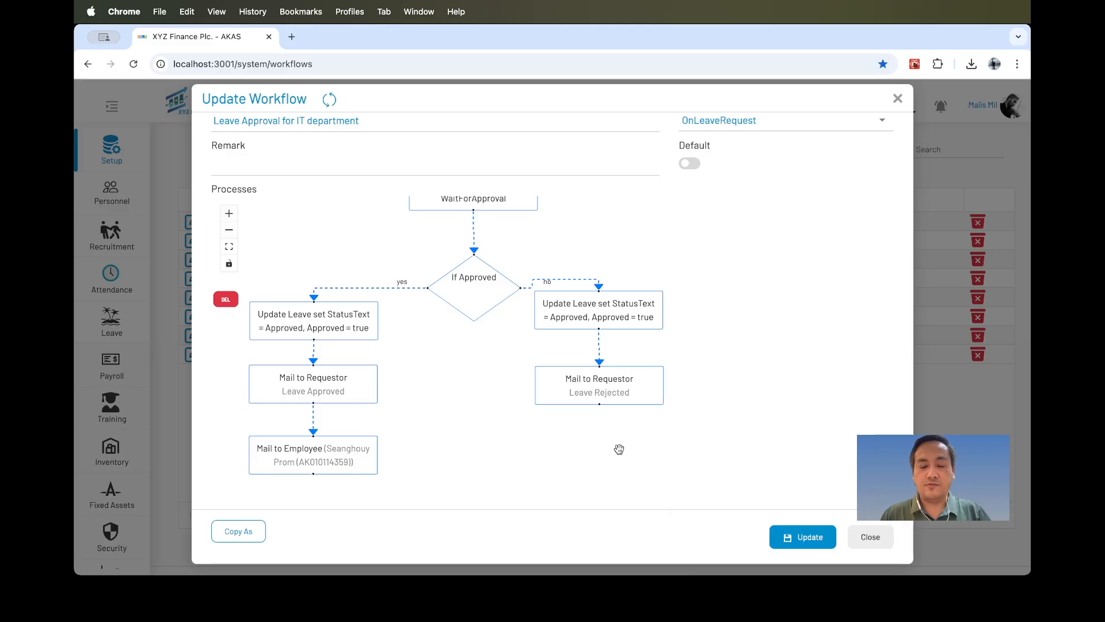
Tidy the no-branch node positions and save the workflow update.
left_click_drag(586, 392, 586, 406)
left_click_drag(605, 316, 612, 338)
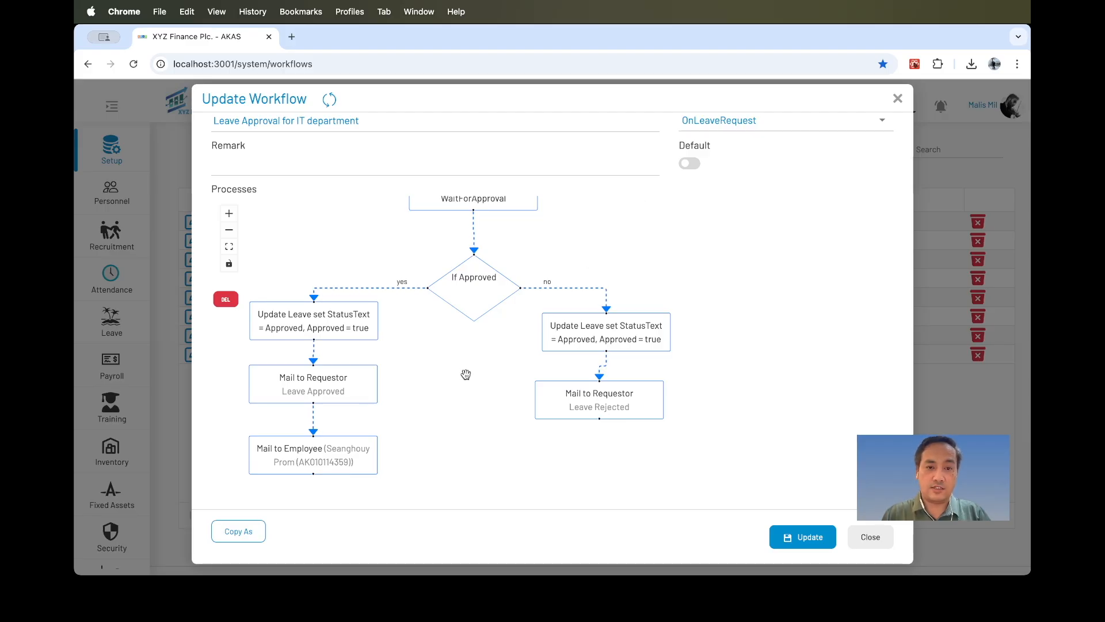
scroll(592, 240, "down", 2)
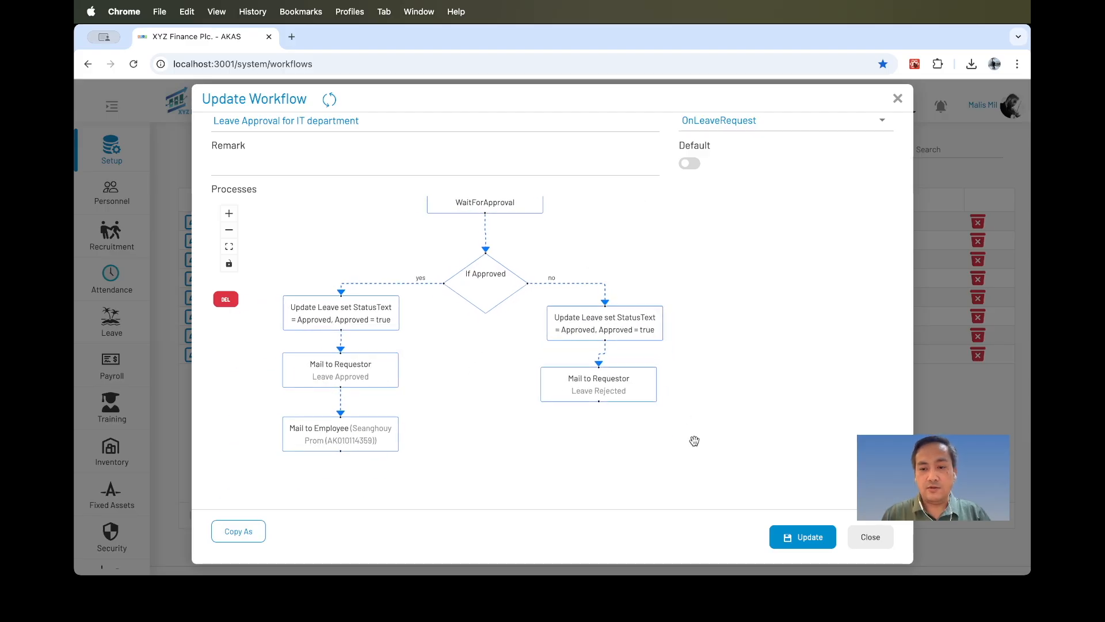
left_click(807, 538)
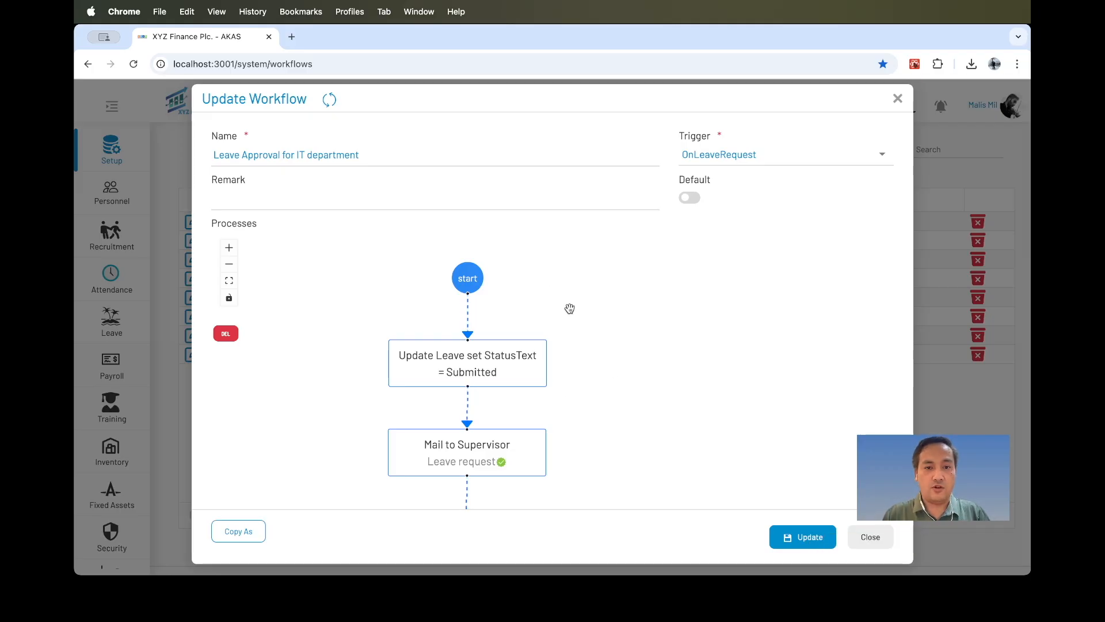
Review the saved workflow's nodes from the start through both approval stages and their branches.
scroll(533, 292, "down", 2)
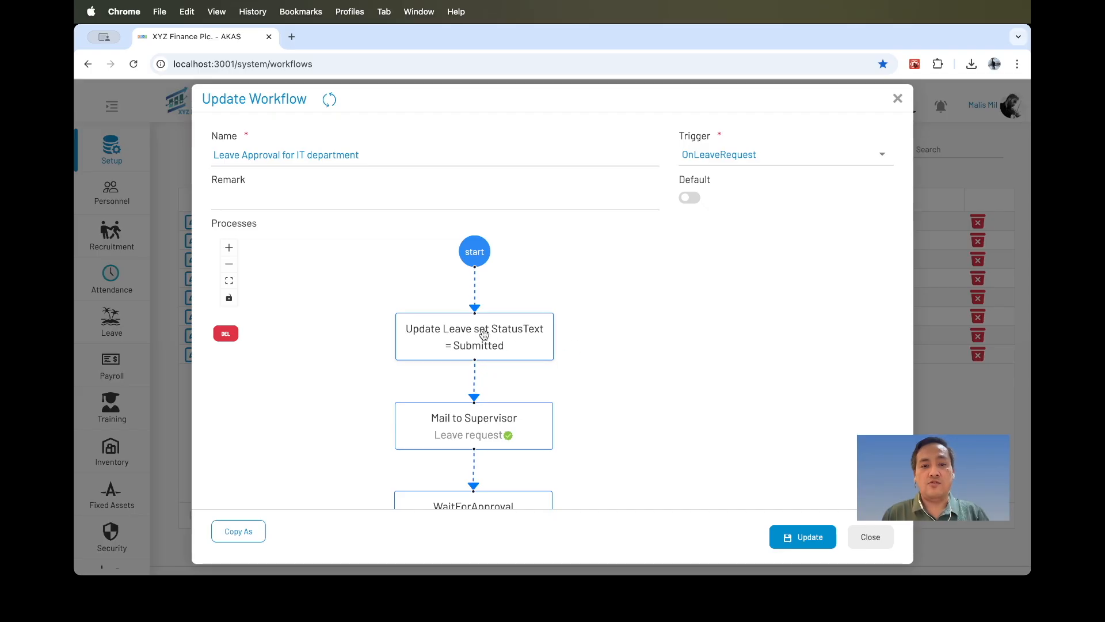
left_click_drag(591, 383, 592, 291)
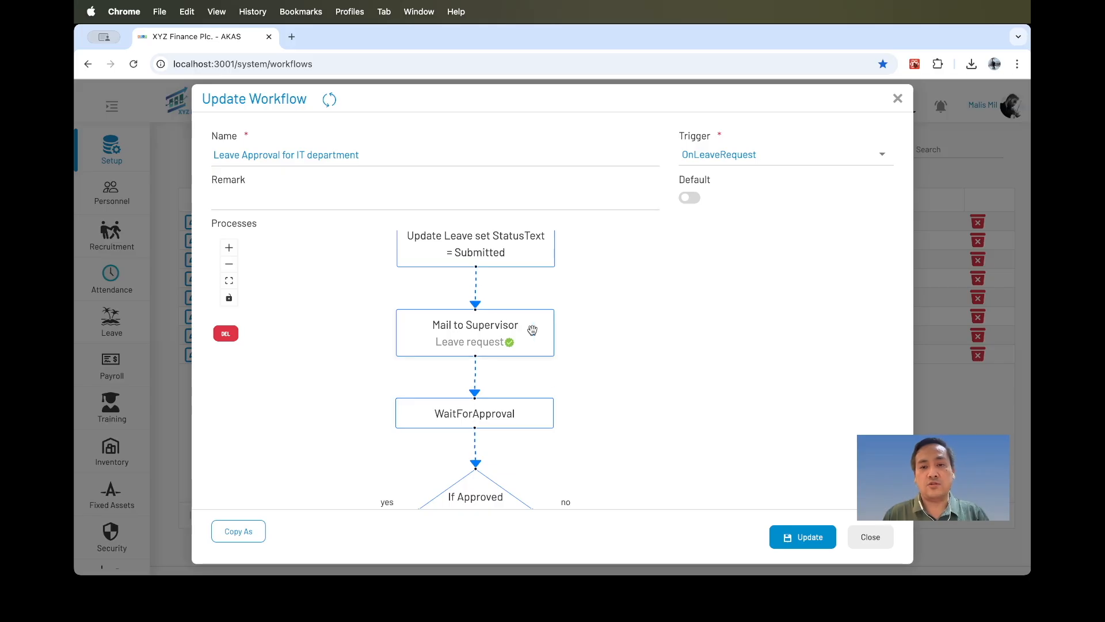
left_click_drag(581, 342, 576, 284)
left_click(506, 358)
left_click(577, 397)
left_click_drag(576, 397, 604, 265)
left_click(484, 339)
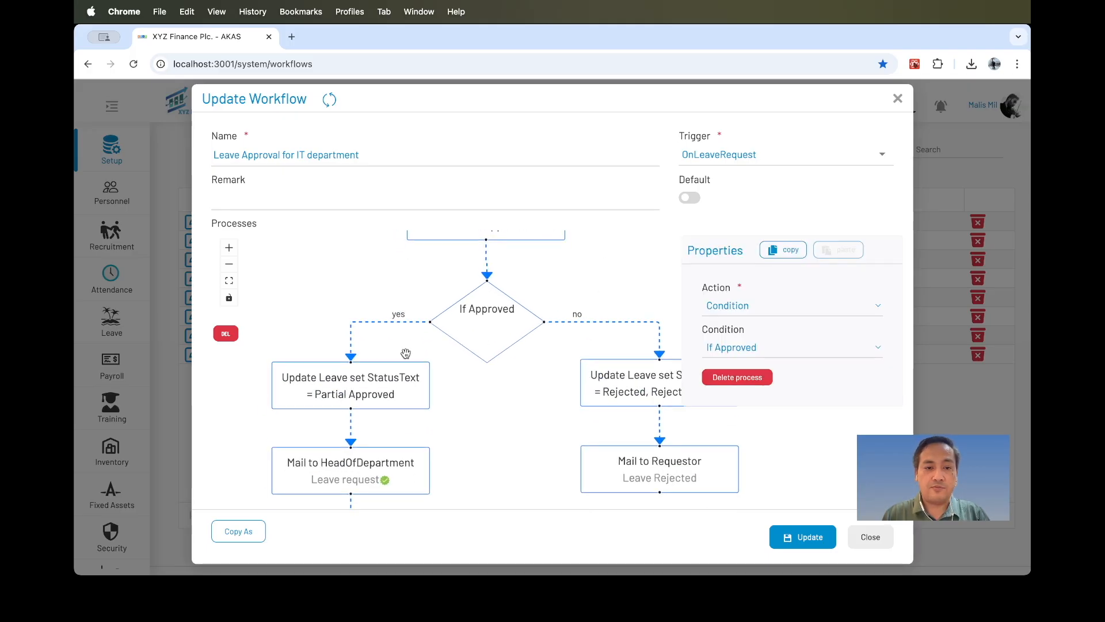
left_click(353, 383)
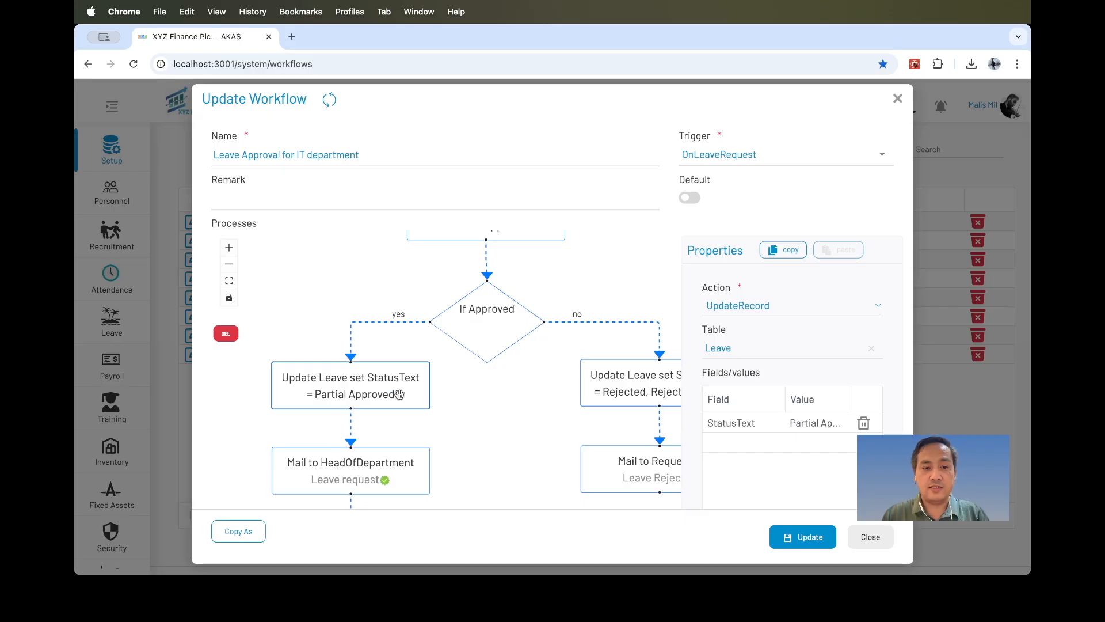
left_click_drag(483, 402, 493, 340)
left_click(362, 412)
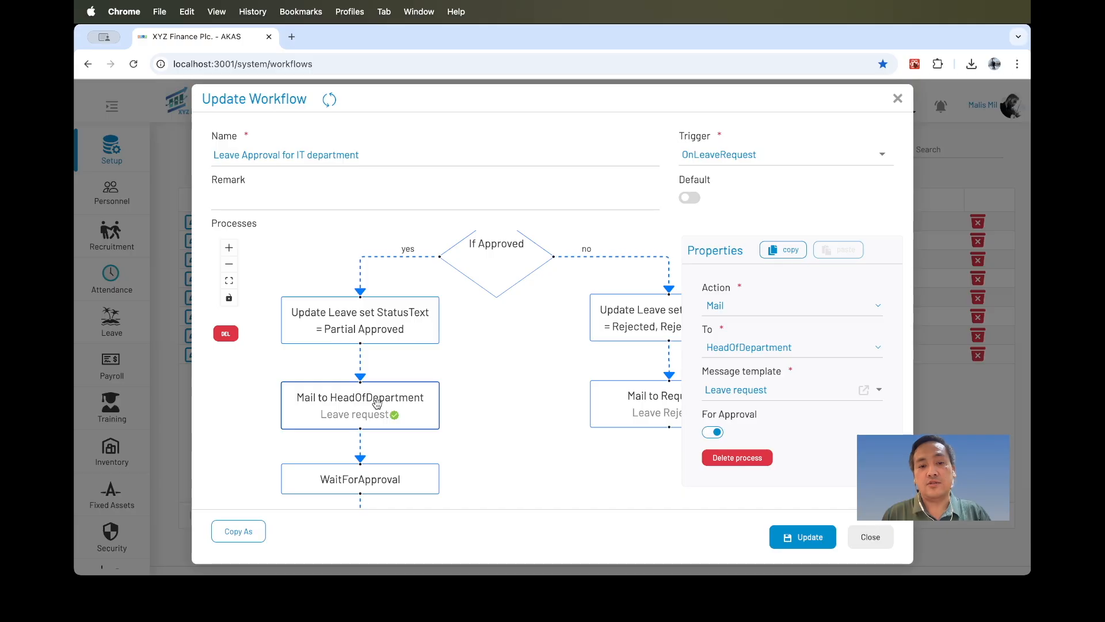
left_click_drag(469, 422, 475, 348)
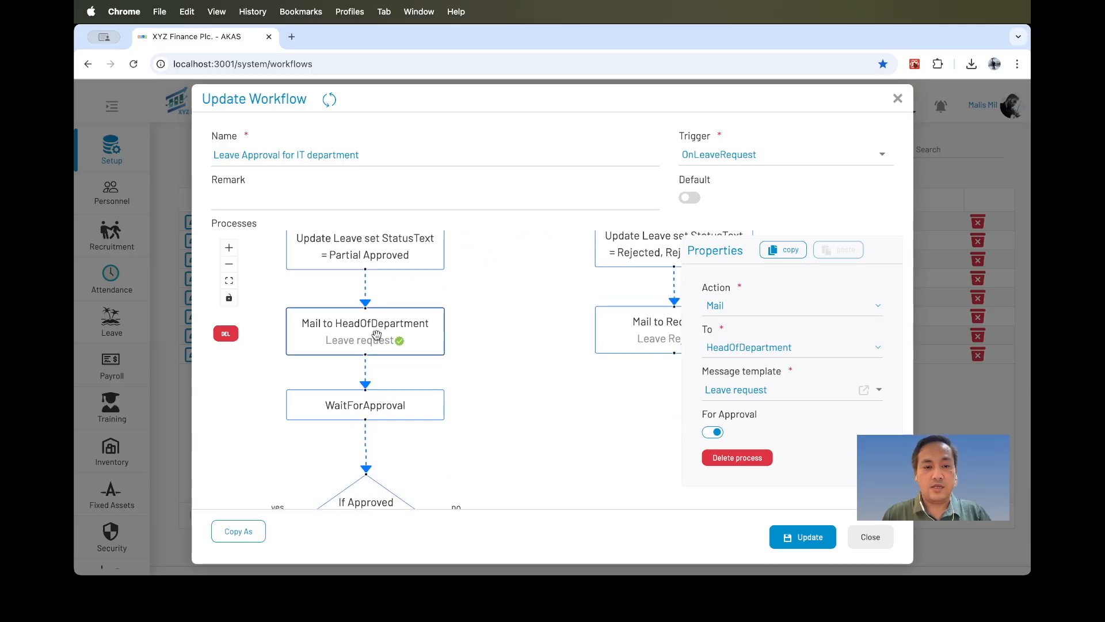
left_click(378, 409)
left_click_drag(451, 459, 505, 335)
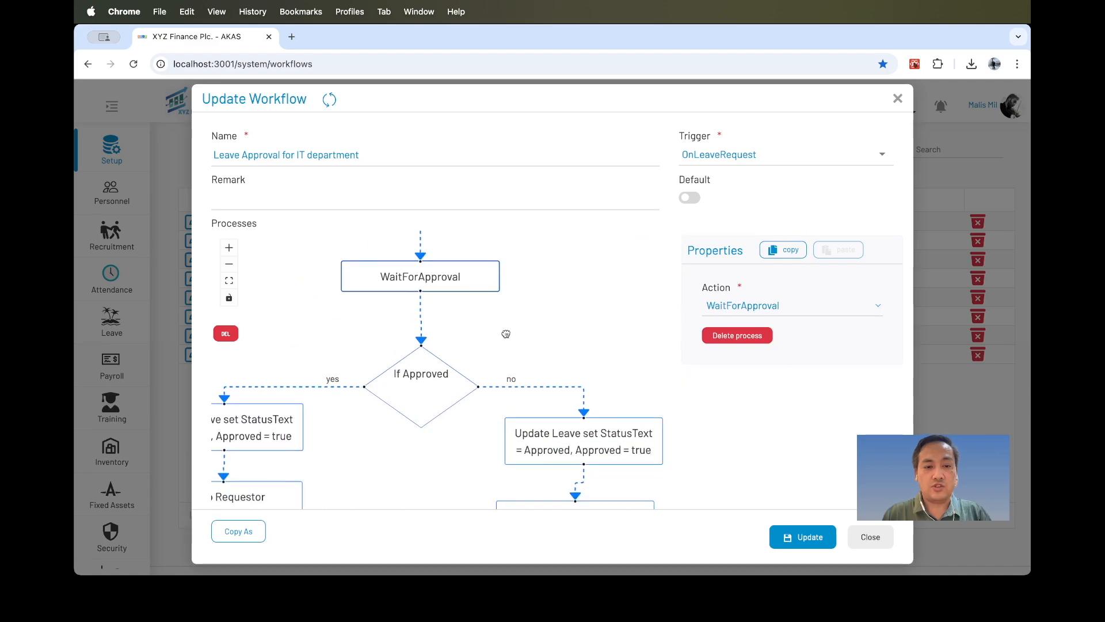
scroll(506, 335, "up", 5)
scroll(506, 334, "right", 4)
scroll(440, 382, "up", 3)
scroll(440, 382, "right", 3)
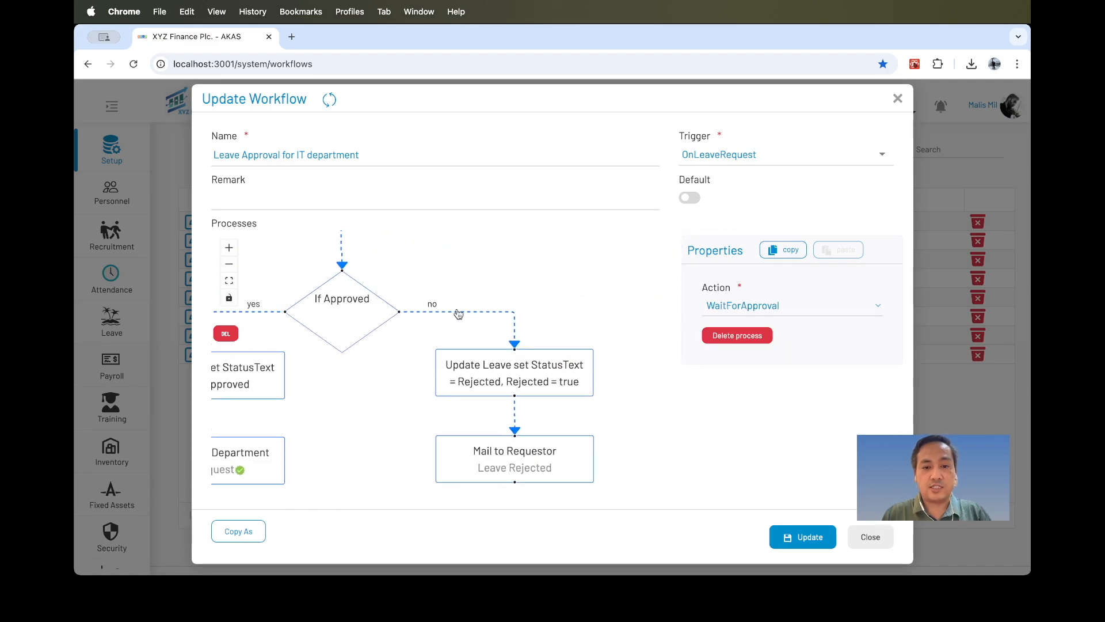
scroll(381, 385, "down", 2)
scroll(381, 386, "down", 3)
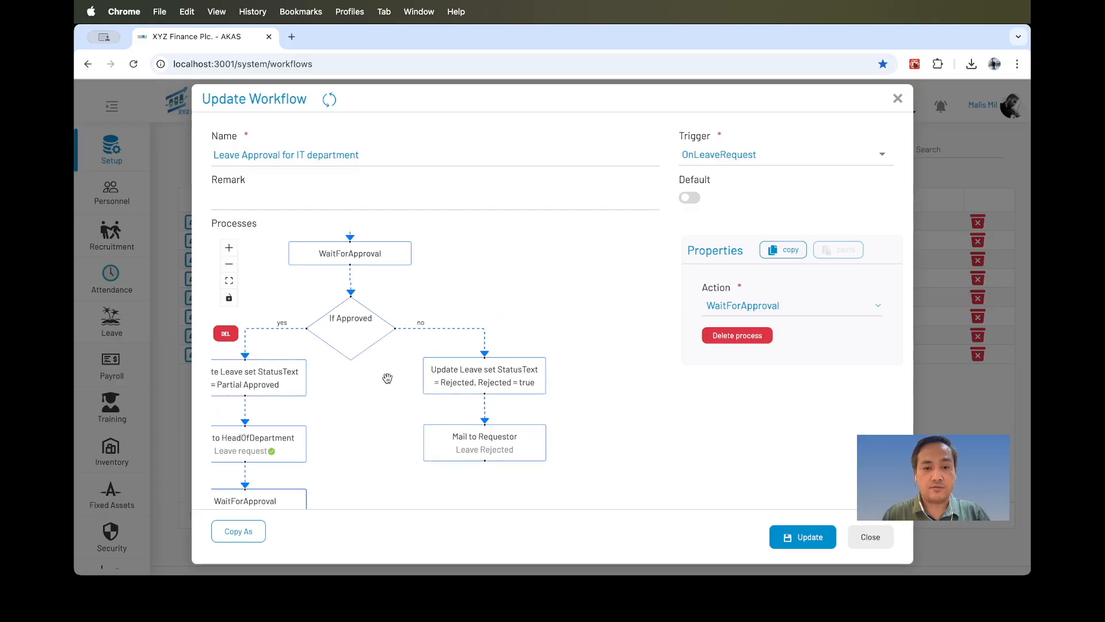
Inspect the no-branch update and mail nodes, opening the Leave Rejected message template and closing it again.
left_click(472, 377)
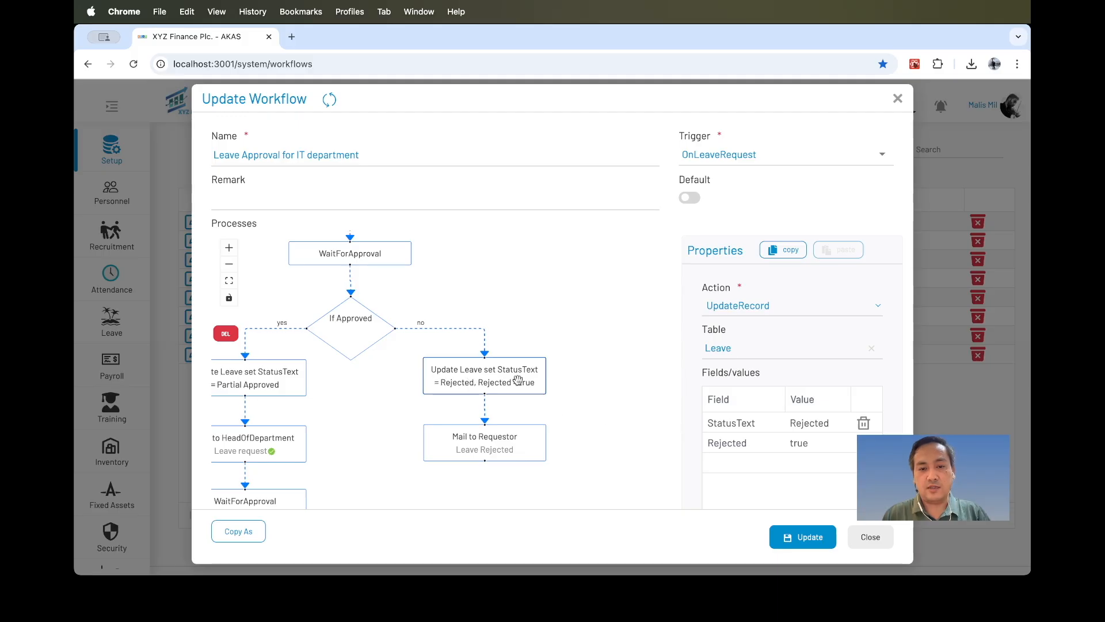
left_click_drag(605, 441, 638, 362)
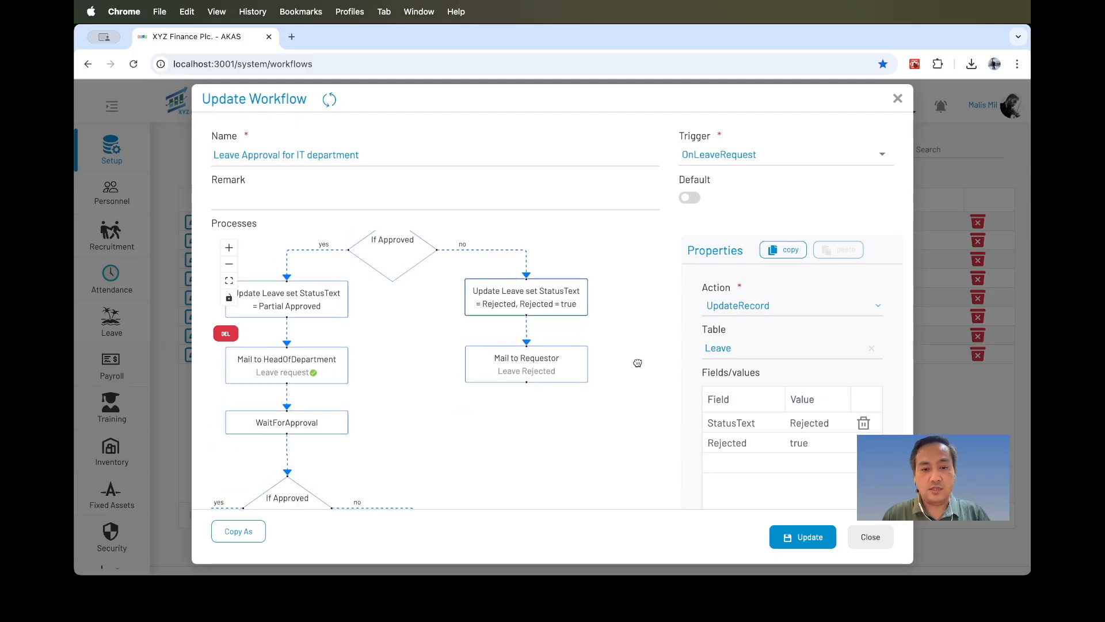
left_click(548, 365)
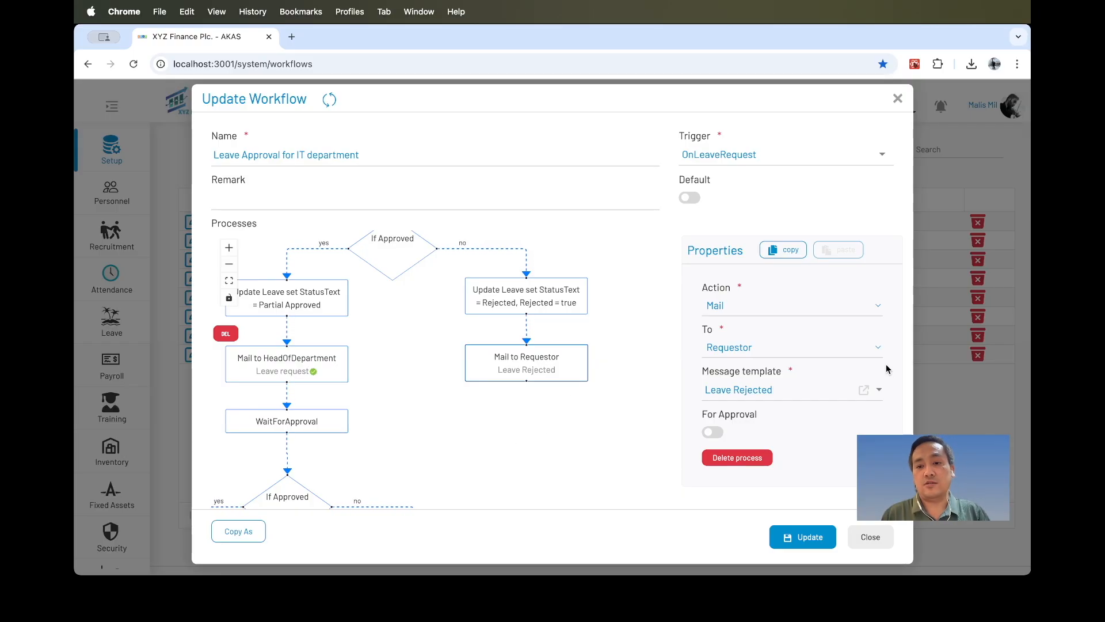
left_click(863, 390)
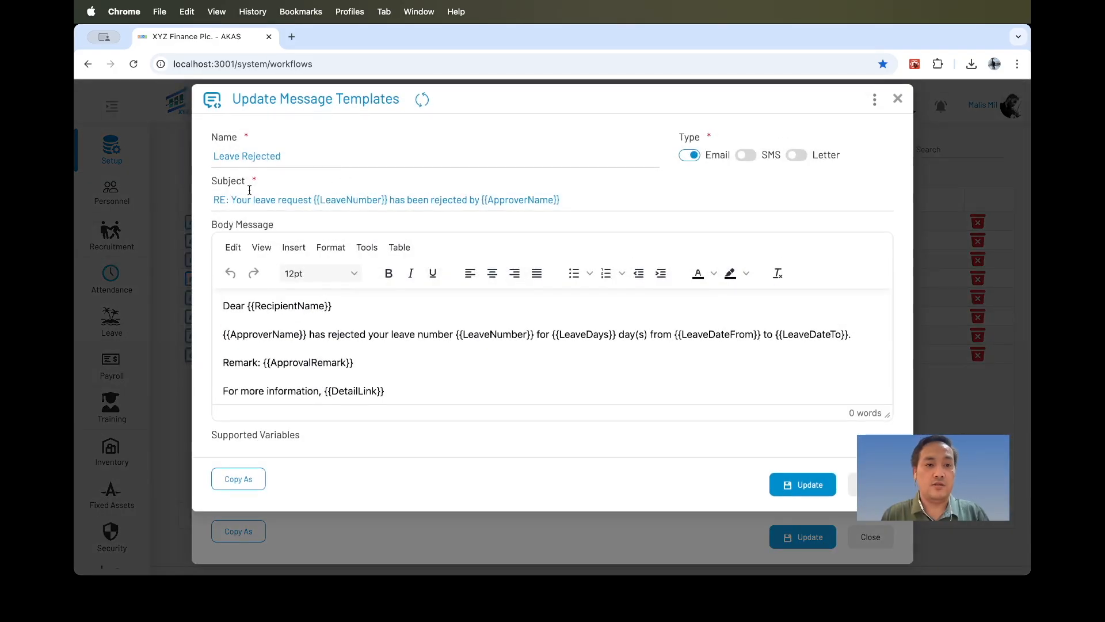
left_click(578, 198)
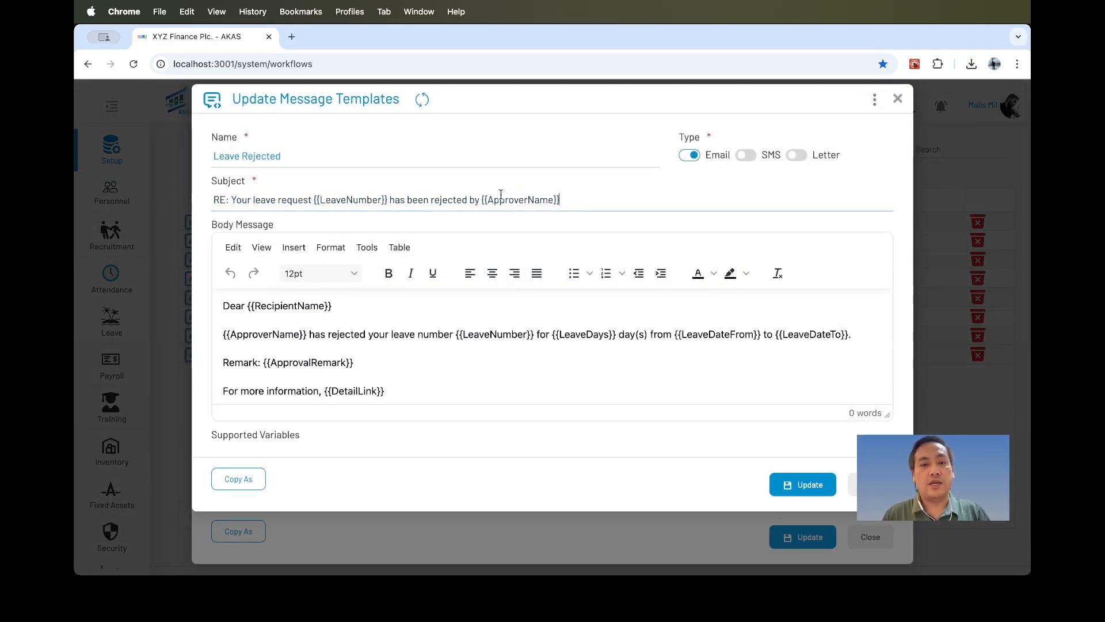
left_click(854, 490)
Pan through the head-of-department approval stage and its yes and no branches, then close the workflow editor.
left_click_drag(552, 437, 641, 389)
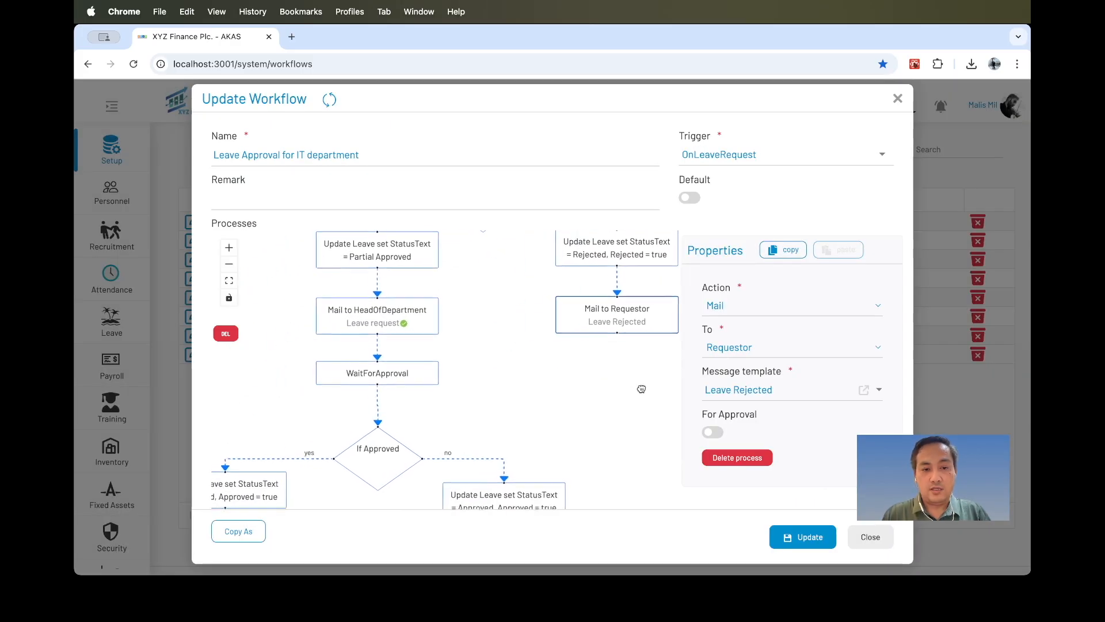
left_click_drag(511, 402, 548, 388)
left_click_drag(523, 309, 540, 247)
left_click_drag(533, 351, 532, 382)
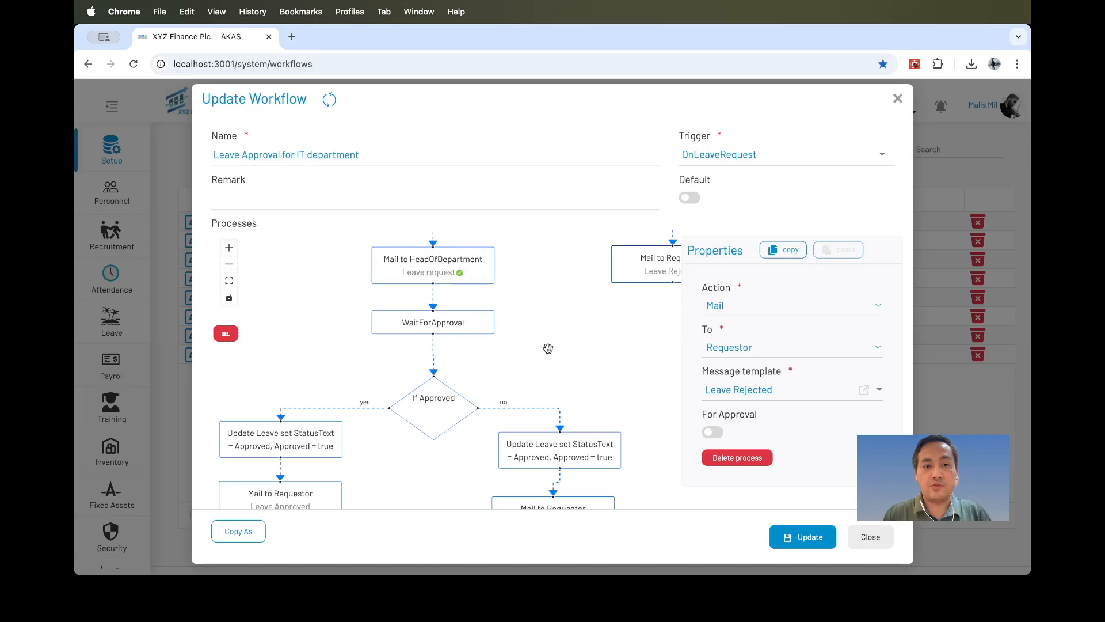
left_click_drag(548, 364, 580, 291)
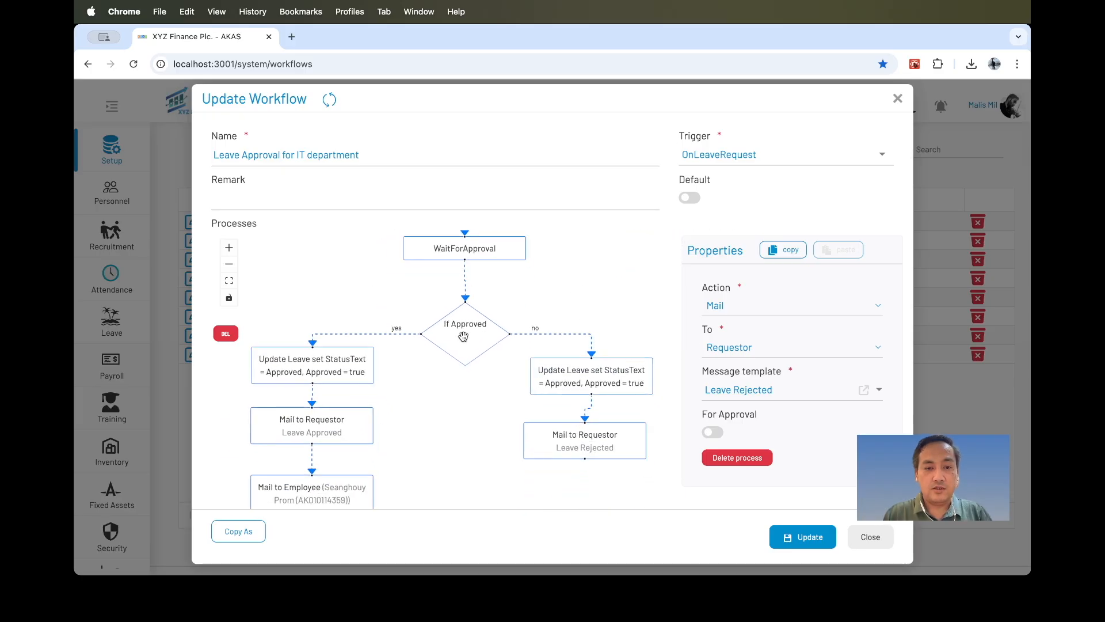
right_click(453, 409)
key("Escape")
left_click(440, 387)
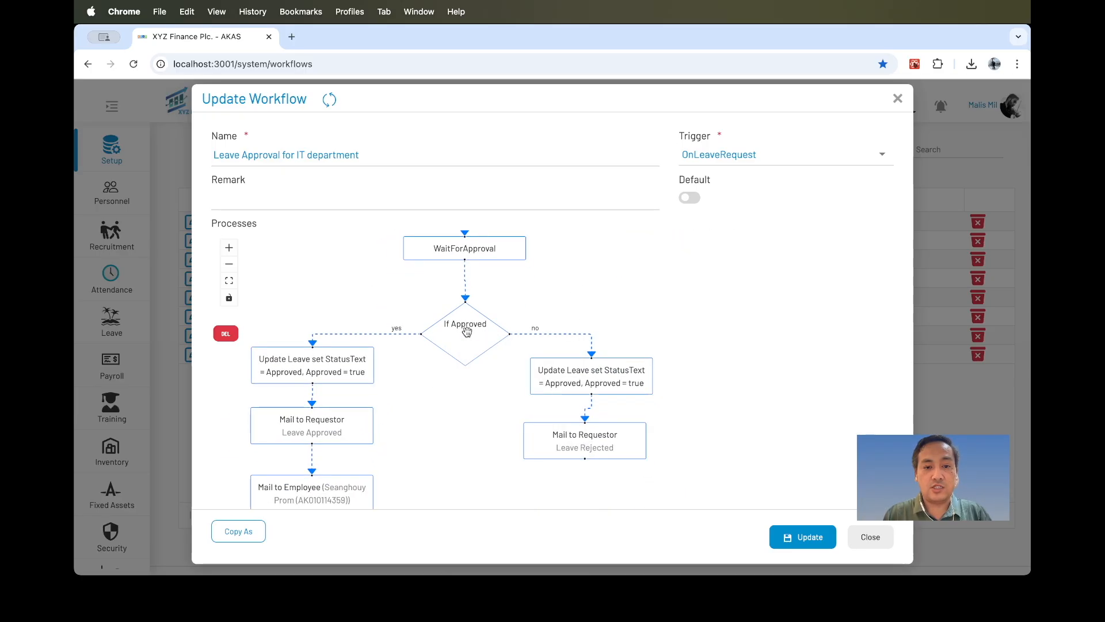
right_click(443, 384)
key("Escape")
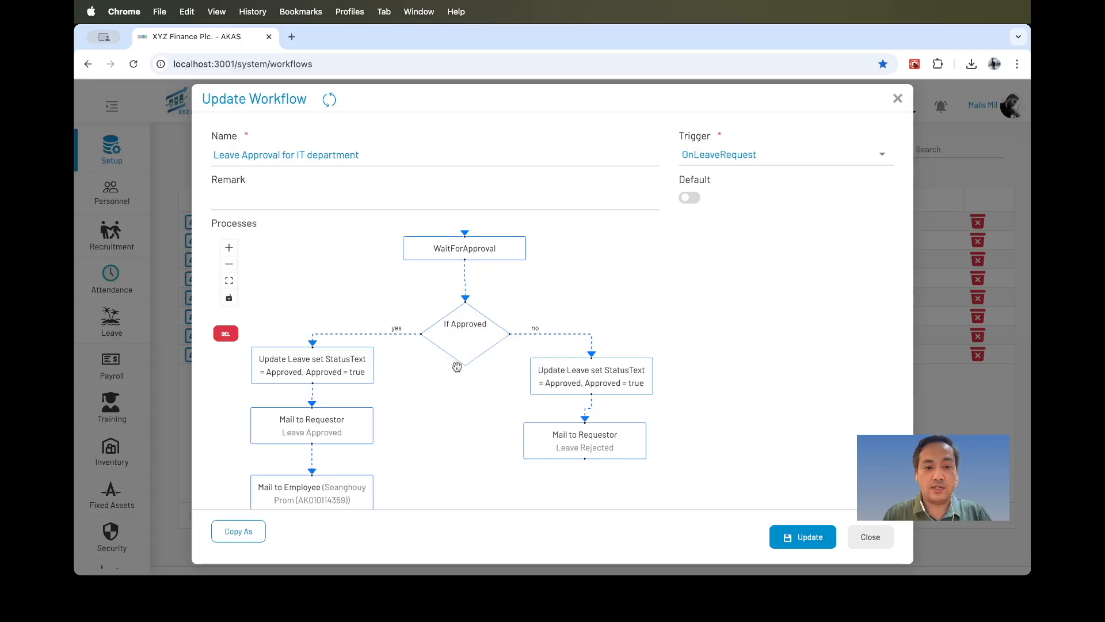
left_click_drag(427, 386, 508, 323)
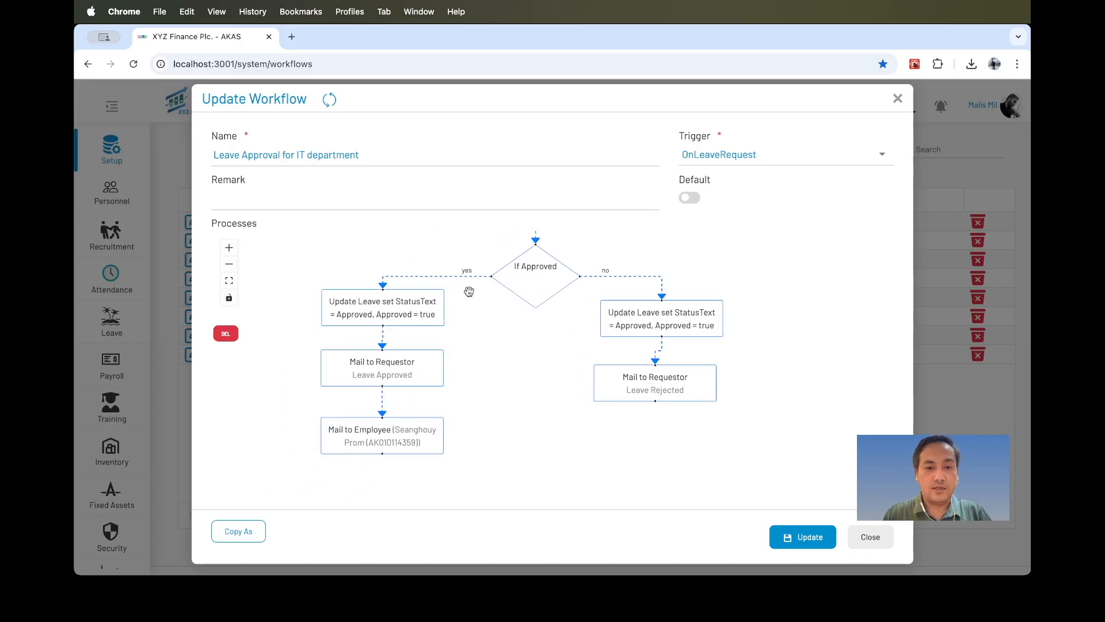
left_click_drag(470, 292, 428, 337)
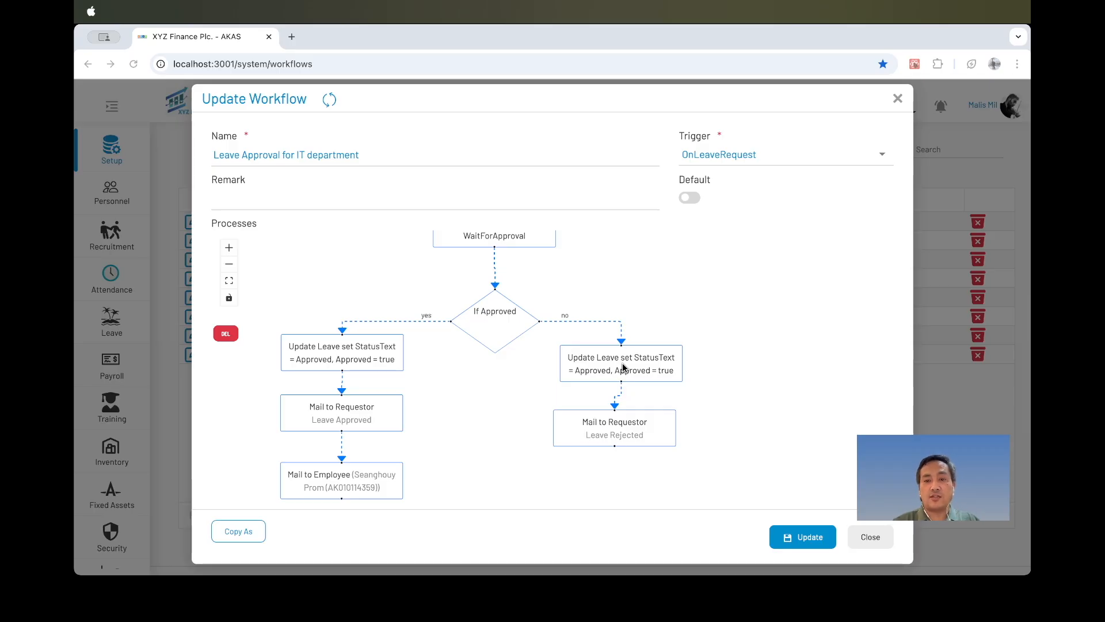
scroll(543, 439, "down", 2)
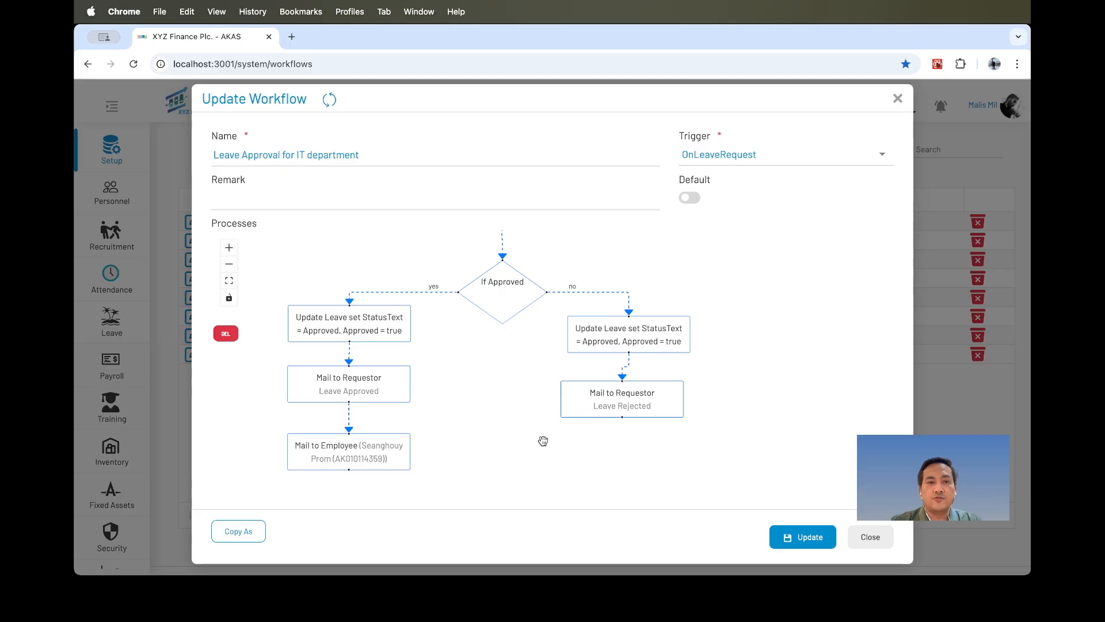
left_click(869, 537)
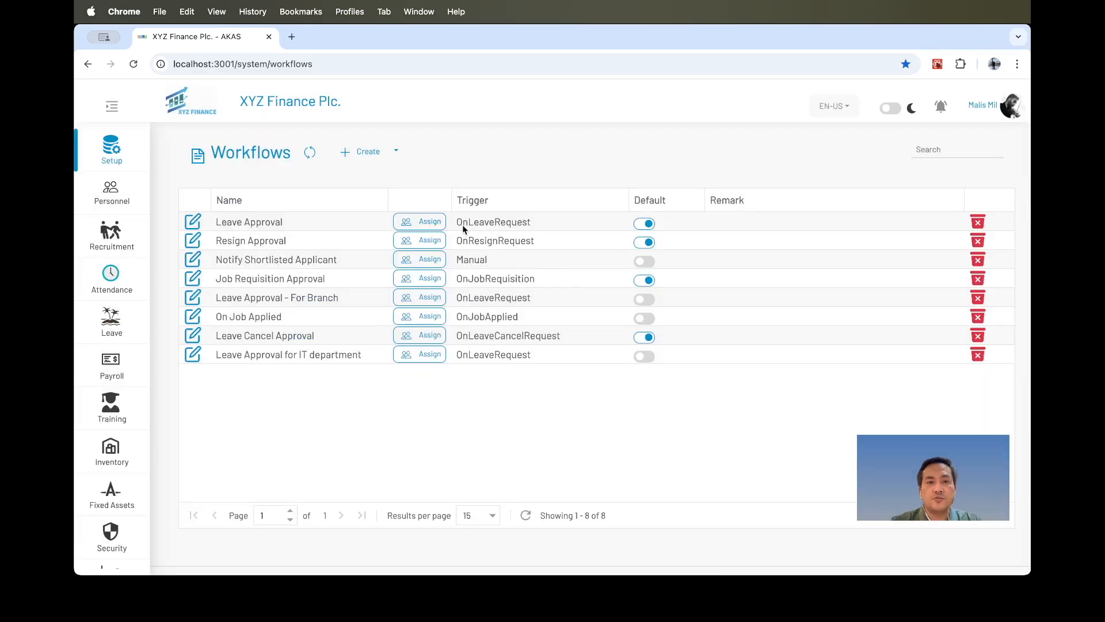
Open an employee's employment record from the Personnel employee list to check its unit, then close it.
left_click(288, 103)
left_click(111, 193)
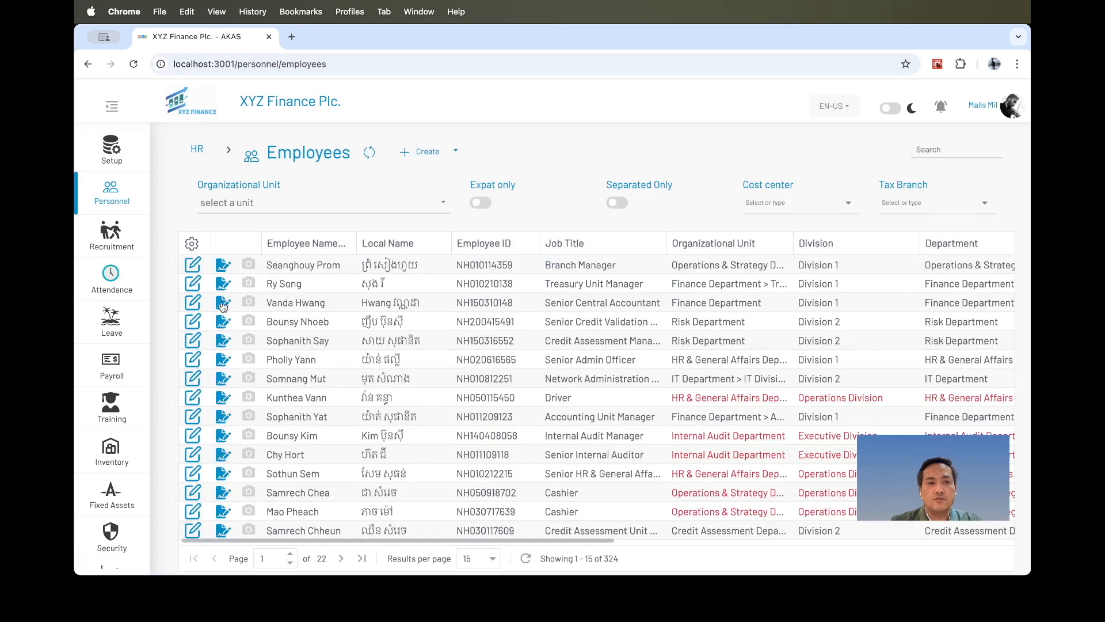
left_click(223, 304)
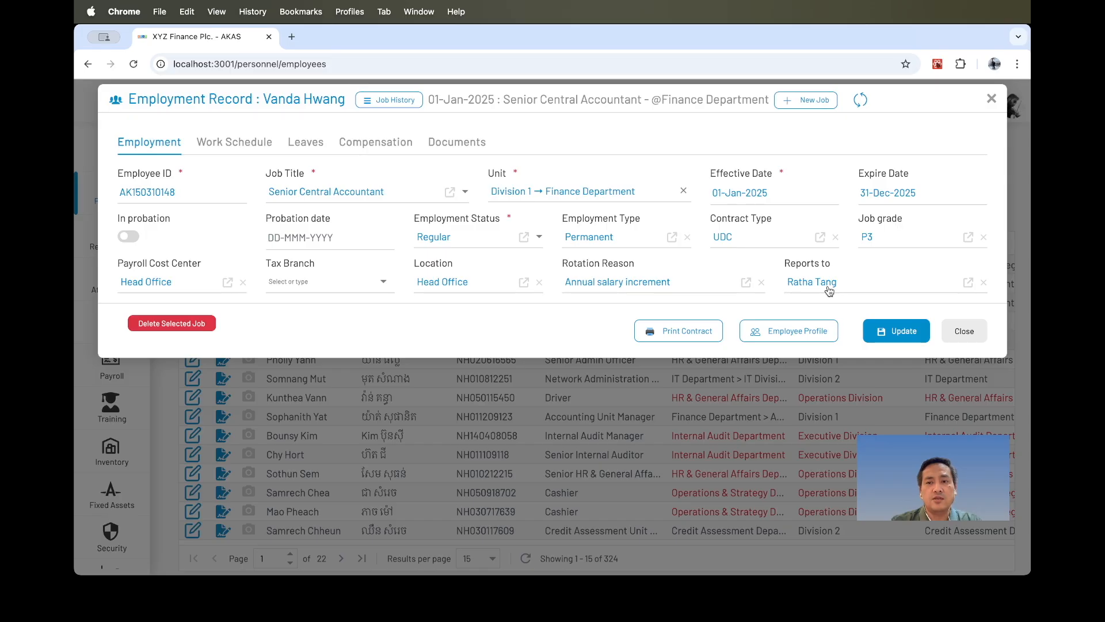
left_click(965, 332)
Browse the organisational units chart, opening the XYZ Finance Plc. unit's details and closing them.
left_click(305, 109)
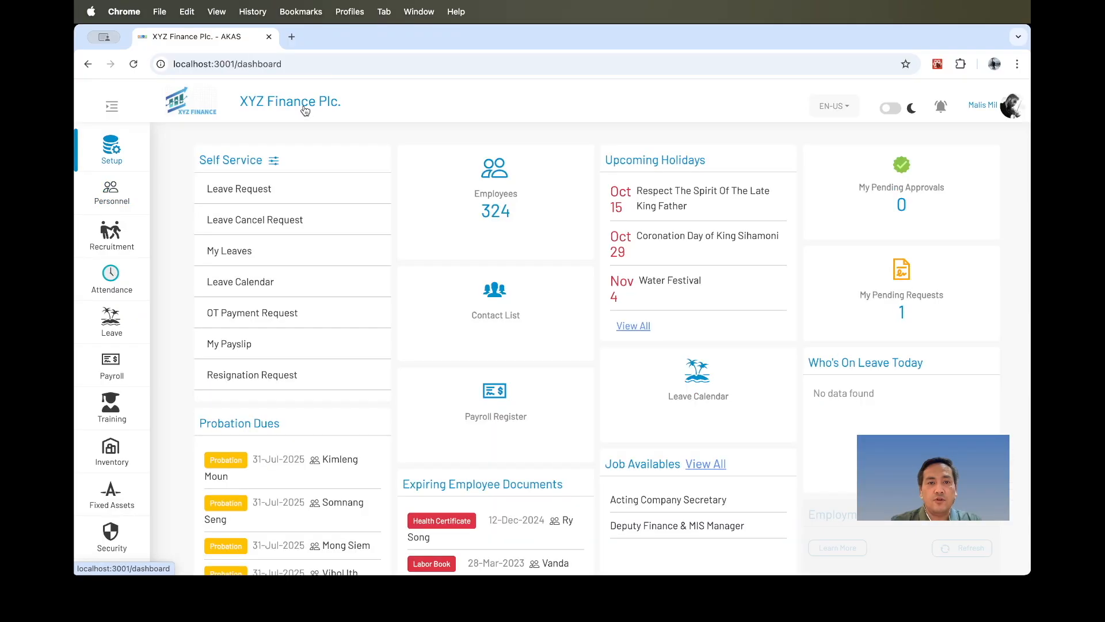
left_click(110, 150)
left_click(211, 152)
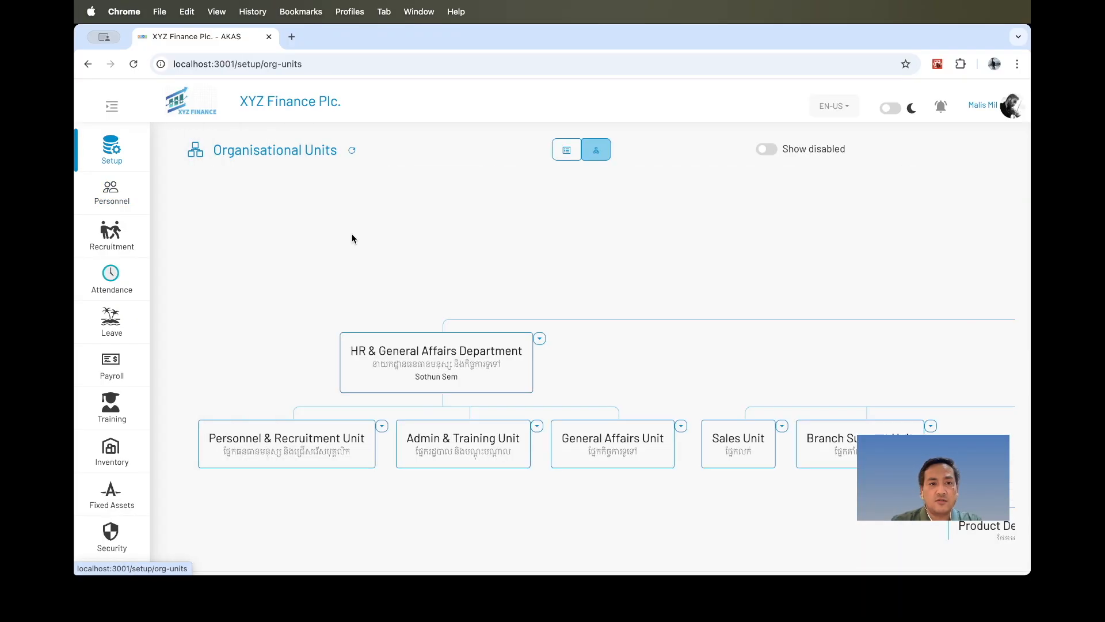
scroll(658, 253, "right", 15)
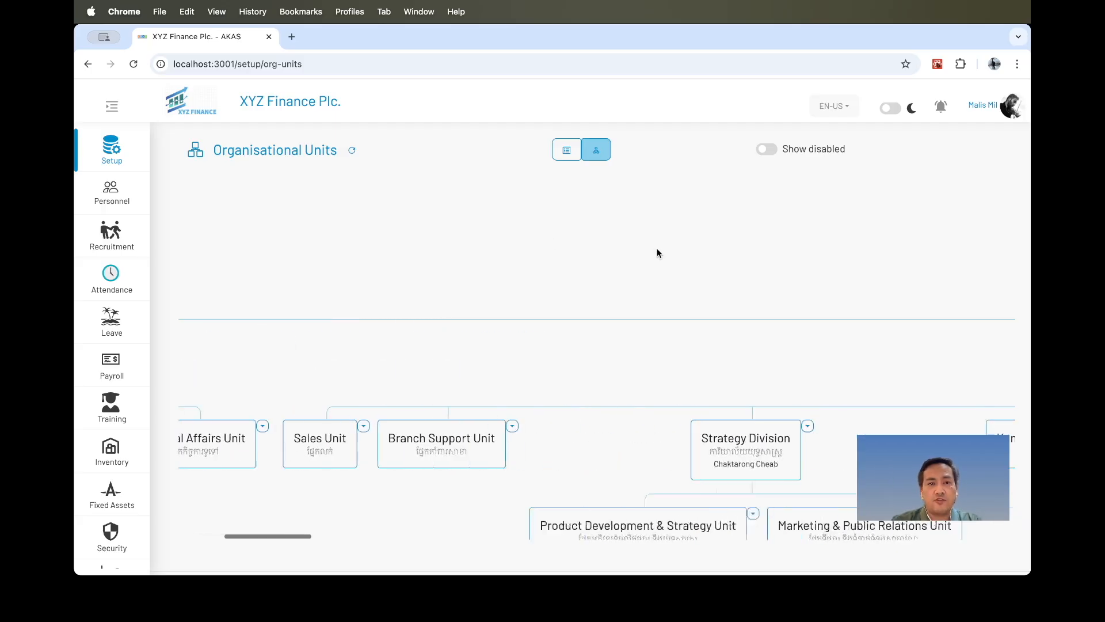
scroll(657, 252, "right", 15)
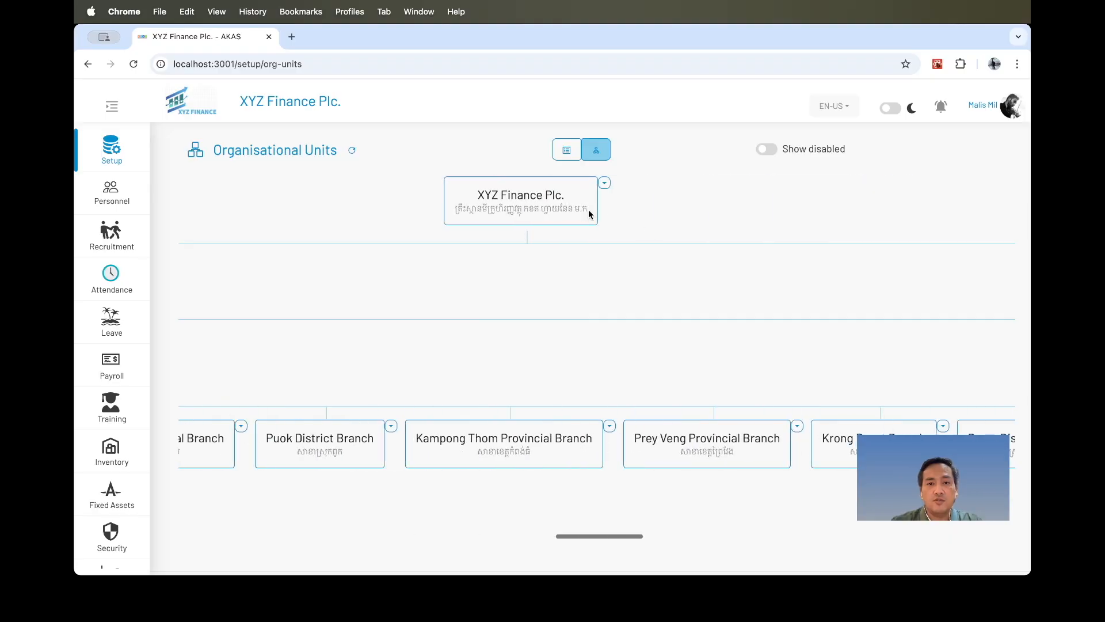
left_click(538, 202)
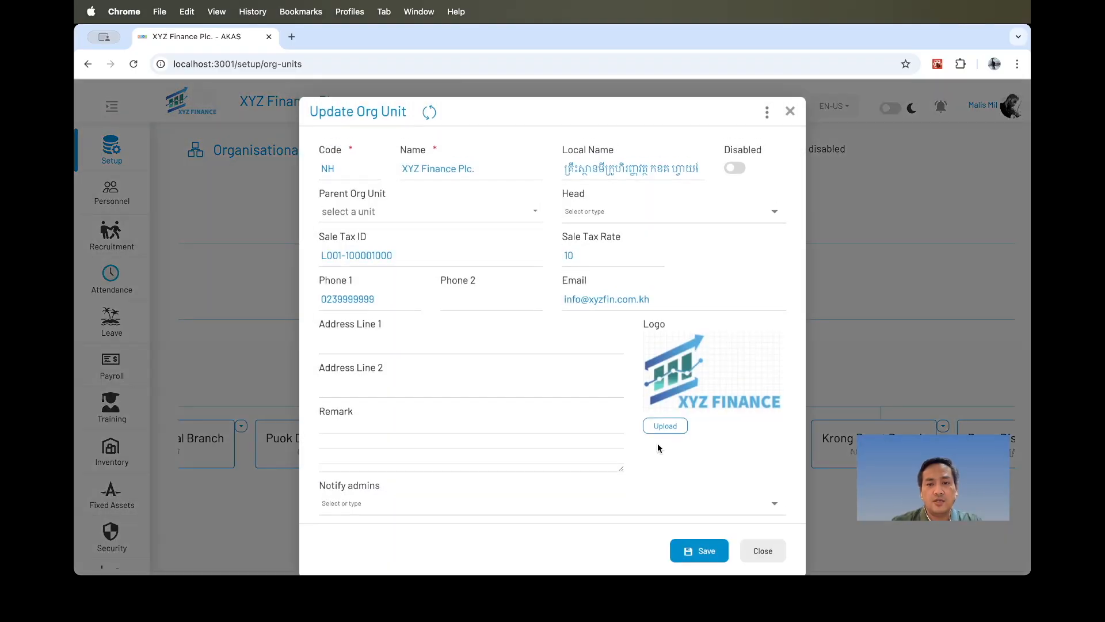
left_click(763, 544)
scroll(655, 328, "left", 2)
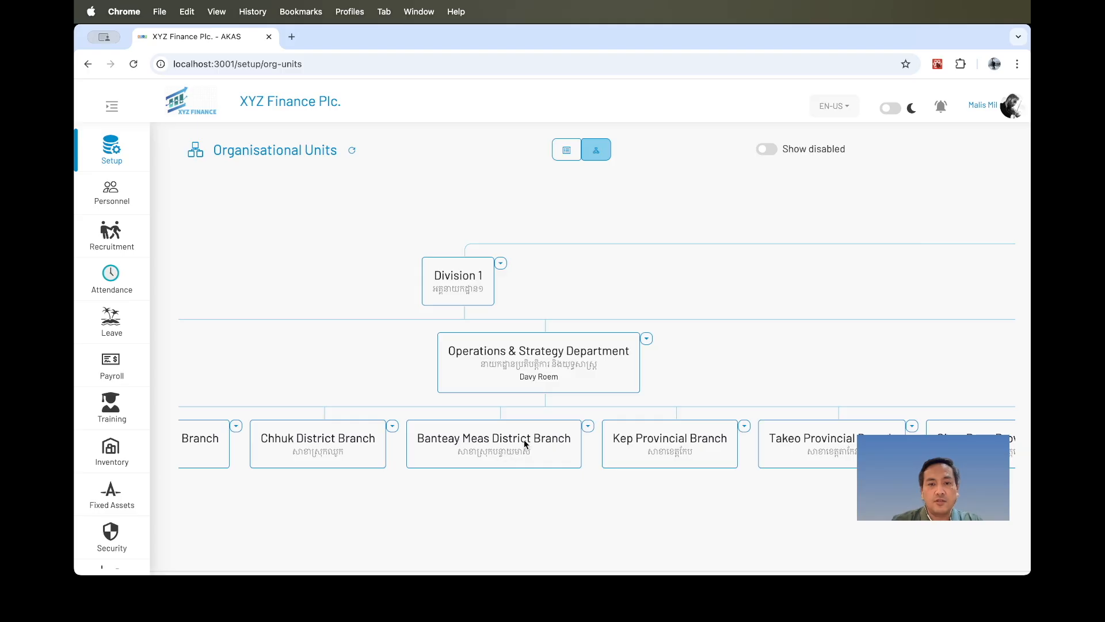
Assign an employee, found by searching their name, as head of the Division 1 org unit and save.
left_click(464, 278)
left_click(623, 212)
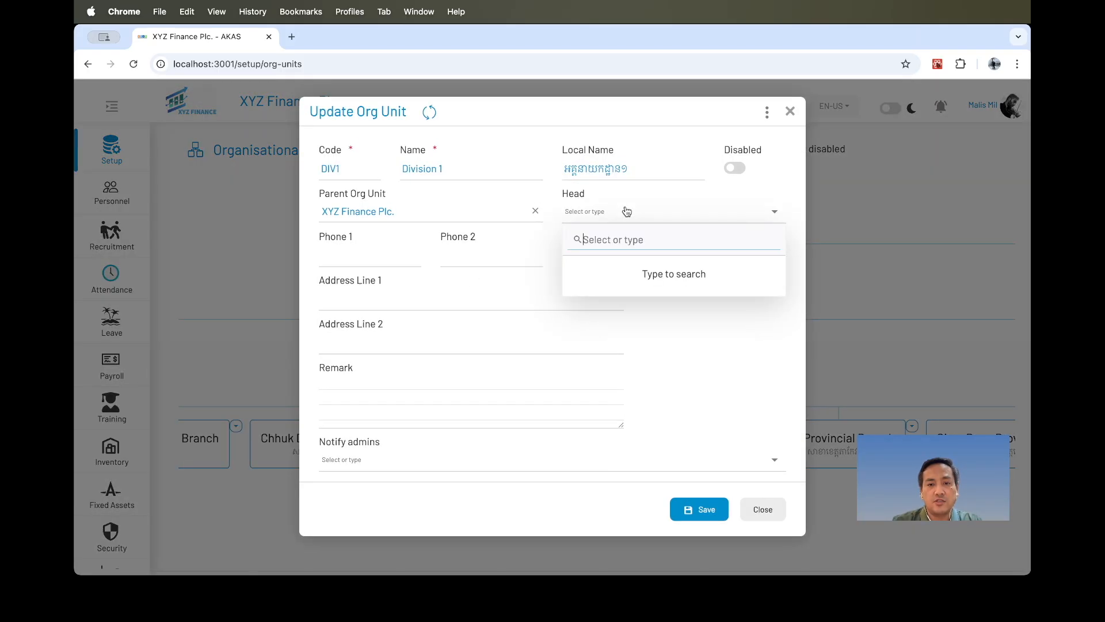
type("sav")
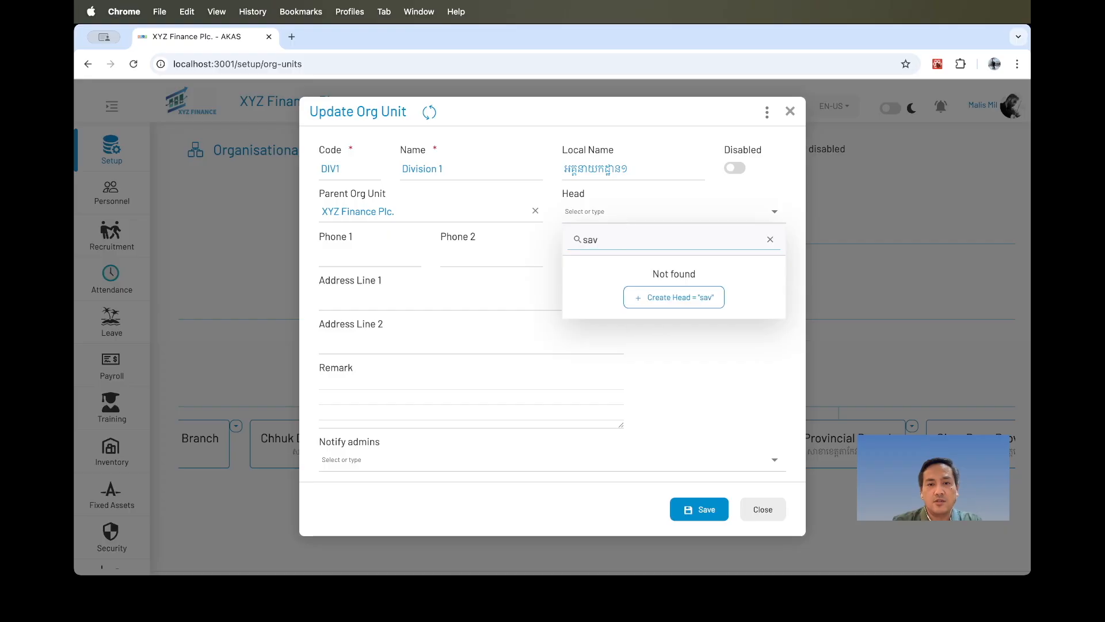
left_click(618, 269)
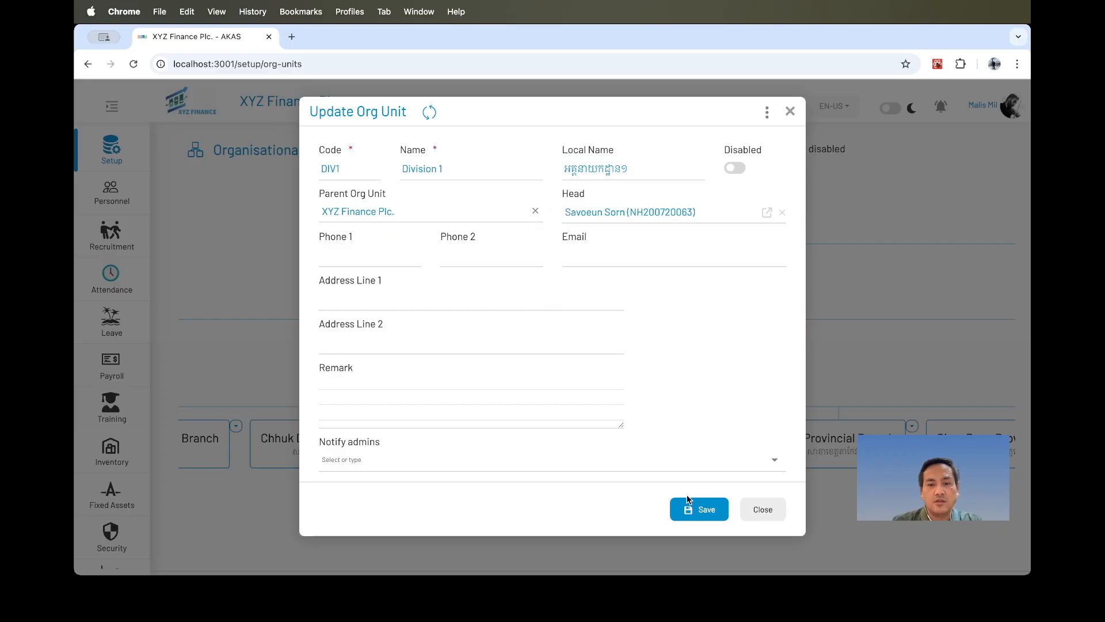
left_click(696, 511)
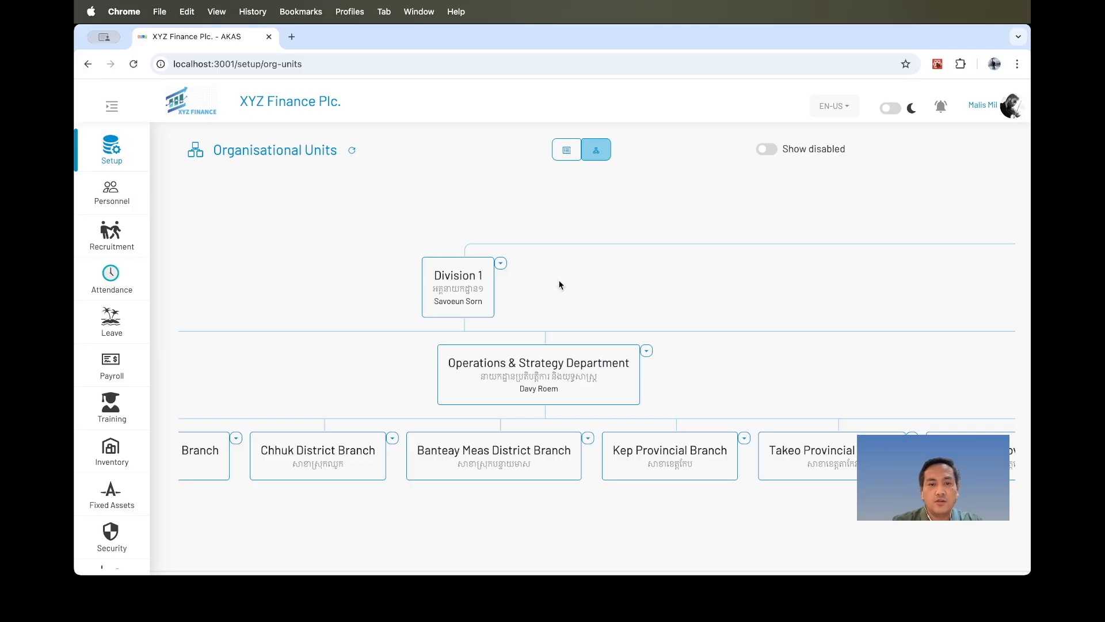